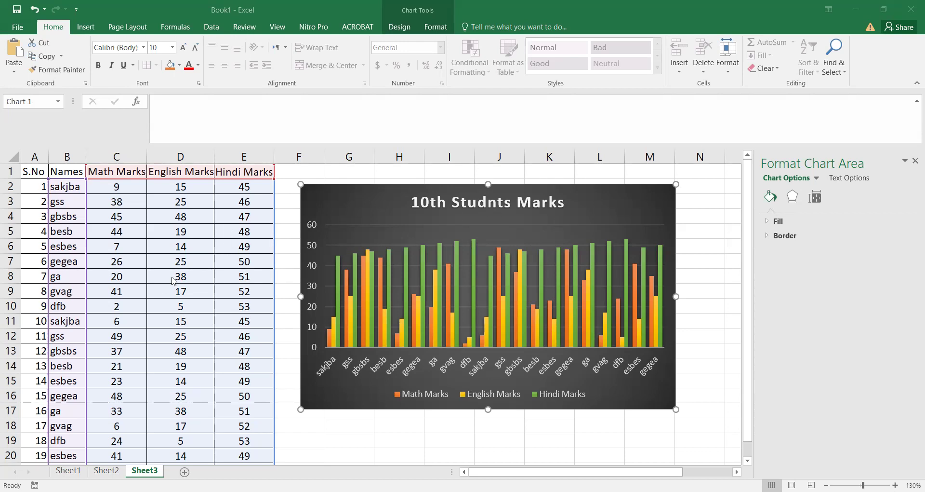
Examine the formatting options for the chart area, covering fill, border, effects, and size and properties
{"action": "mouse_move", "coordinate": [374, 204]}
{"action": "left_mouse_down"}
{"action": "mouse_move", "coordinate": [407, 217]}
{"action": "mouse_move", "coordinate": [387, 206]}
{"action": "mouse_move", "coordinate": [383, 215]}
{"action": "left_mouse_up"}
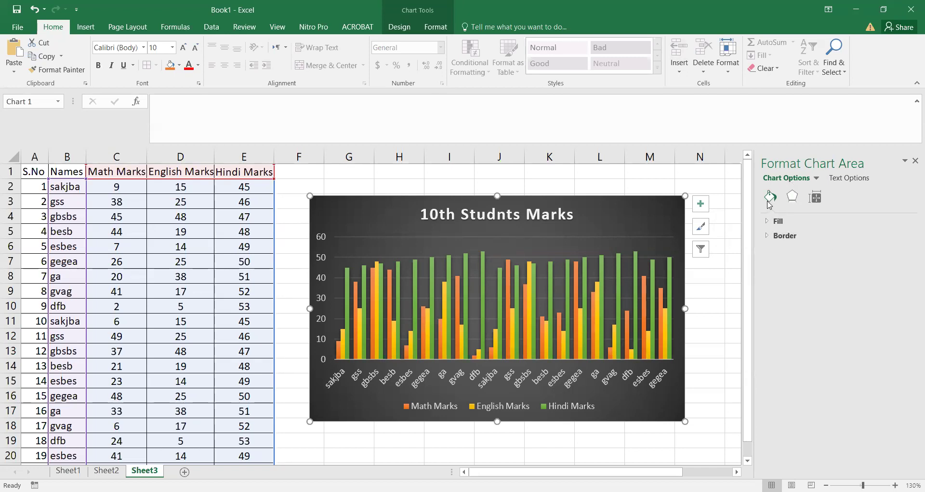
{"action": "left_click_drag", "start_coordinate": [395, 210], "coordinate": [371, 198]}
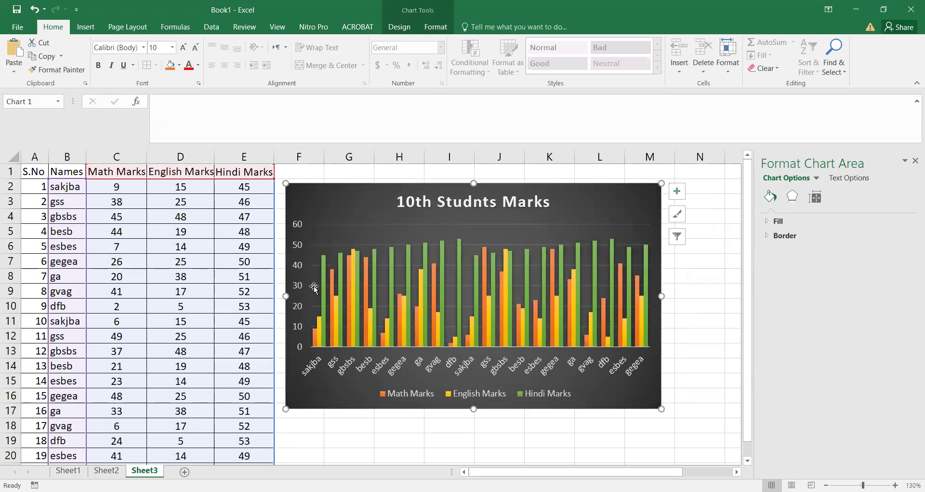
{"action": "left_click", "coordinate": [793, 196]}
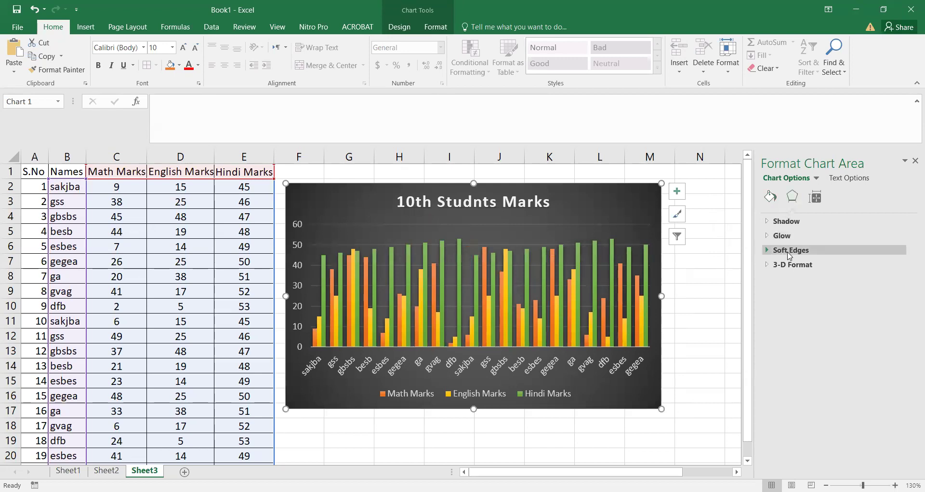
{"action": "left_click", "coordinate": [815, 196]}
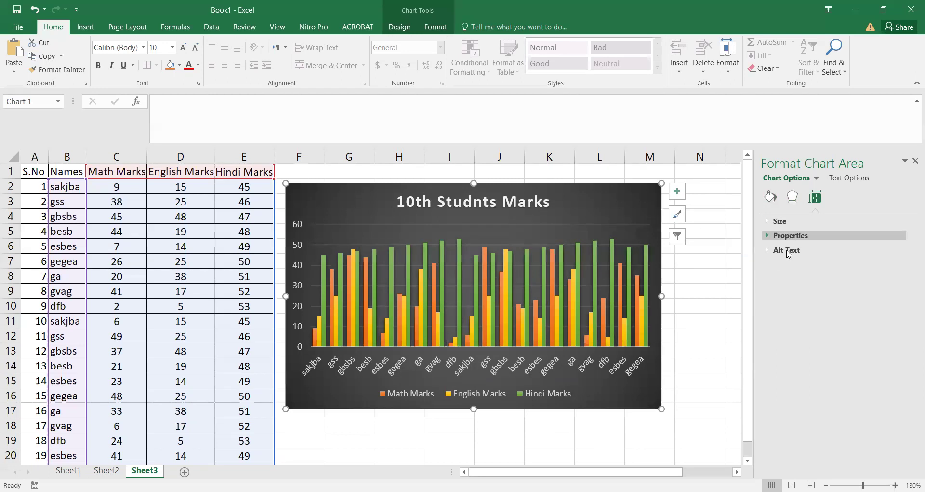
{"action": "left_click", "coordinate": [770, 198]}
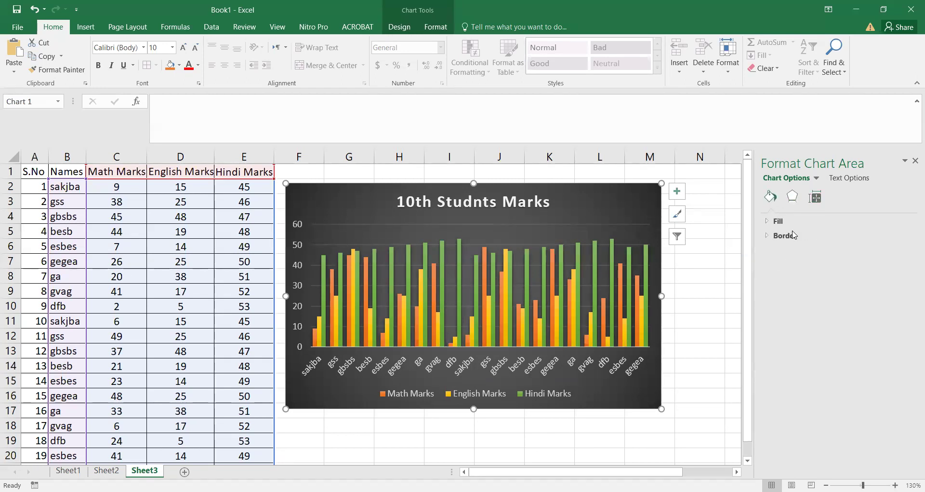
{"action": "left_click", "coordinate": [777, 221]}
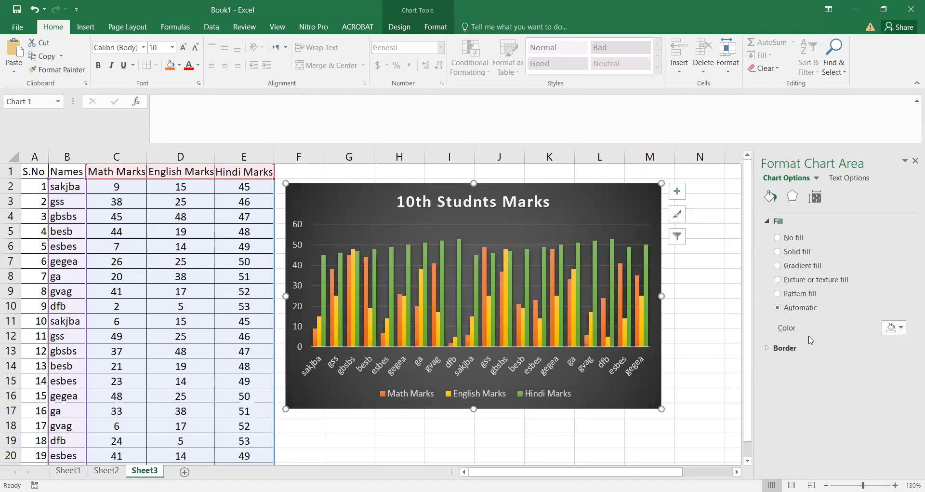
{"action": "left_click", "coordinate": [777, 223]}
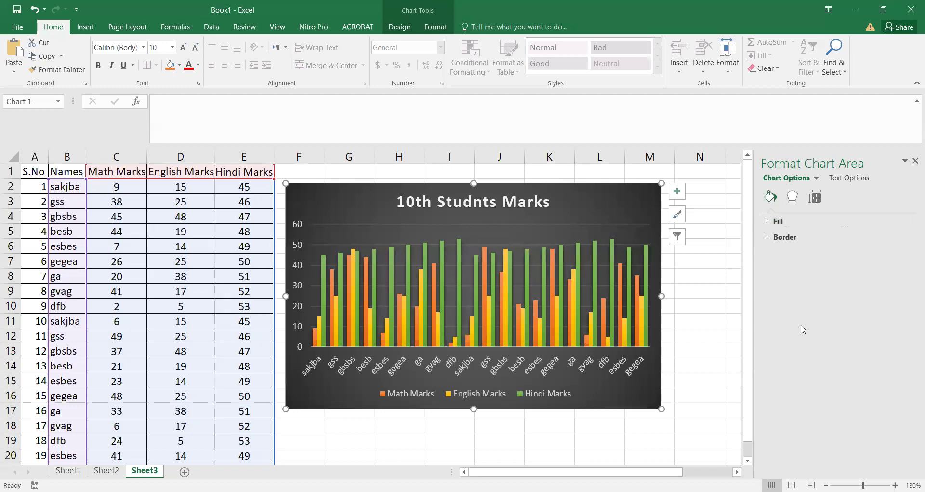
{"action": "left_click", "coordinate": [784, 236]}
{"action": "left_click", "coordinate": [783, 236]}
Delete the "10th Studnts Marks" column chart from the sheet and bring up the insert commands
{"action": "left_click_drag", "start_coordinate": [577, 204], "coordinate": [609, 205]}
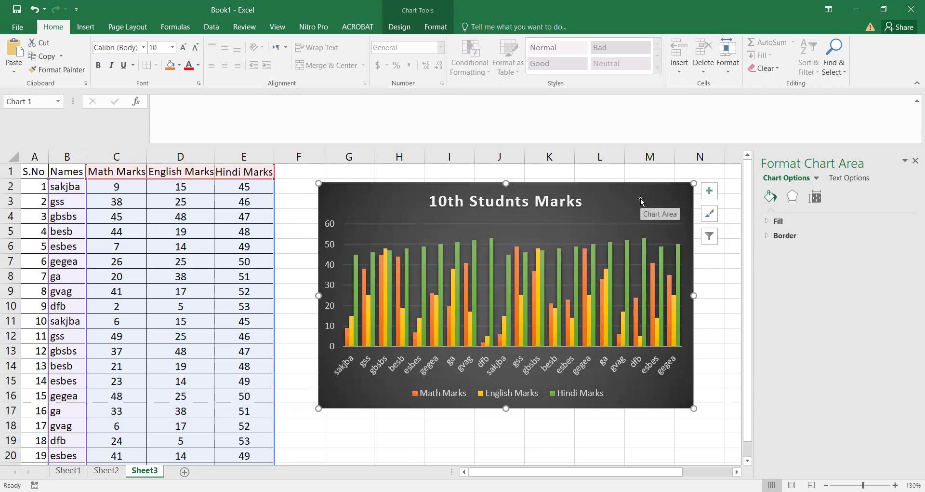
{"action": "key", "text": "Delete"}
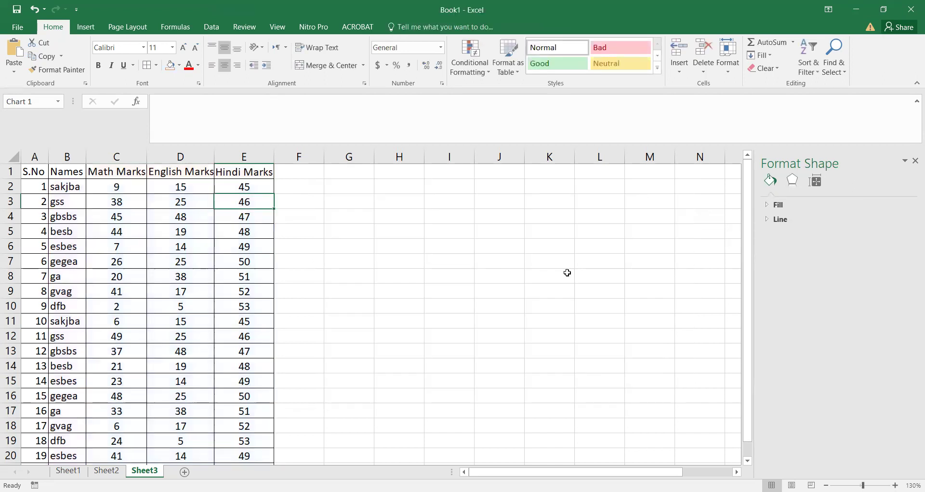
{"action": "left_click", "coordinate": [212, 227]}
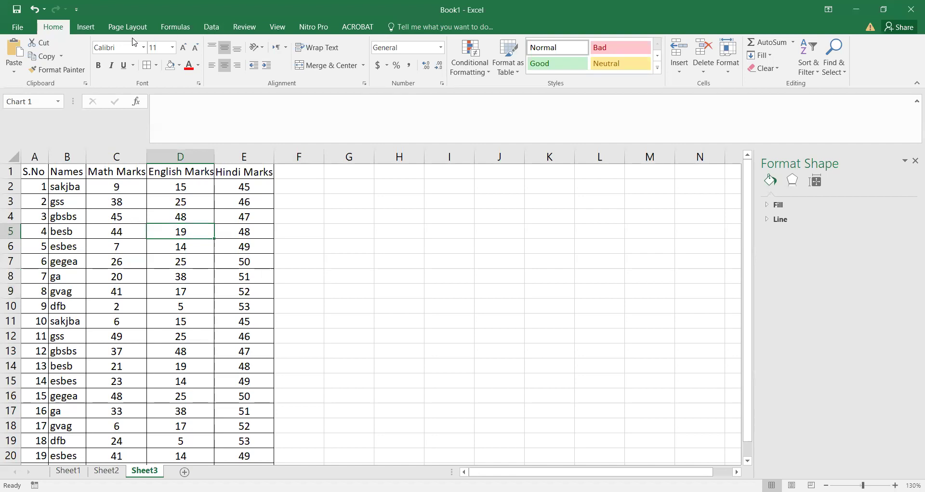
{"action": "left_click", "coordinate": [86, 26]}
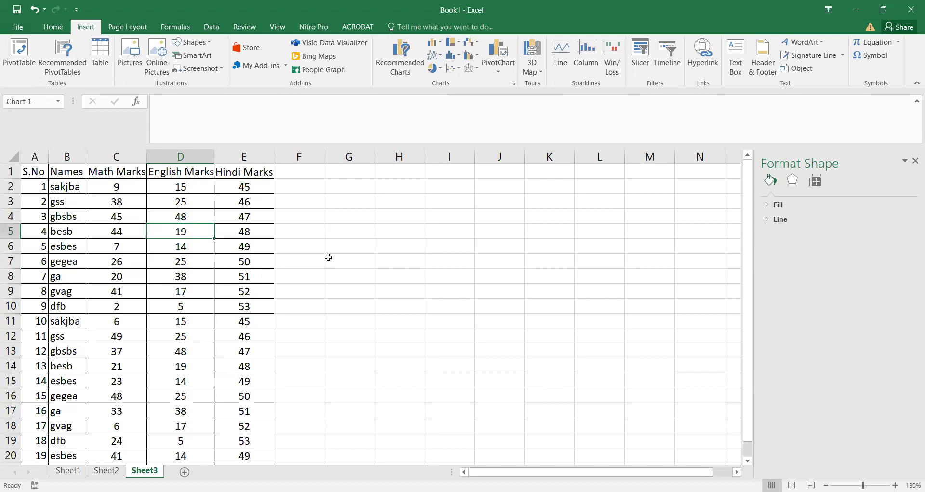
{"action": "left_click", "coordinate": [409, 232]}
{"action": "left_click", "coordinate": [417, 201]}
{"action": "left_click_drag", "start_coordinate": [441, 201], "coordinate": [573, 336]}
{"action": "left_click_drag", "start_coordinate": [496, 199], "coordinate": [513, 259]}
{"action": "left_click", "coordinate": [503, 199]}
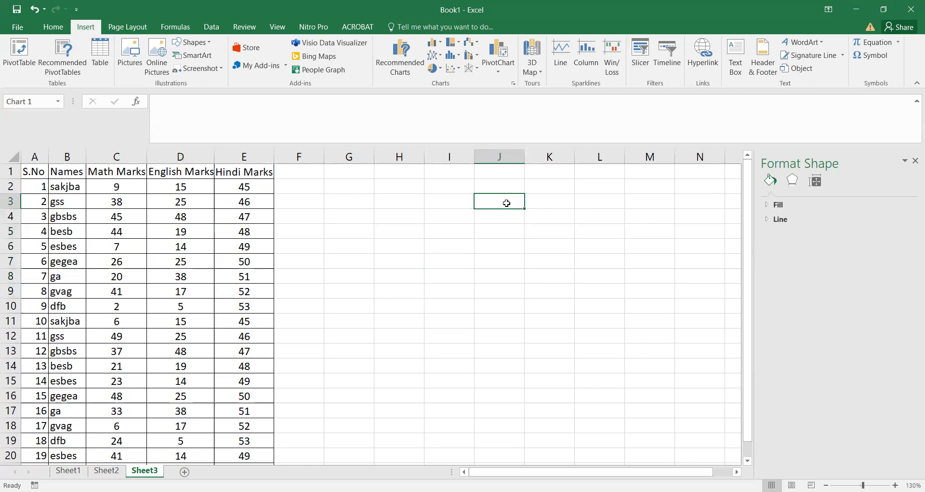
{"action": "left_click", "coordinate": [547, 198]}
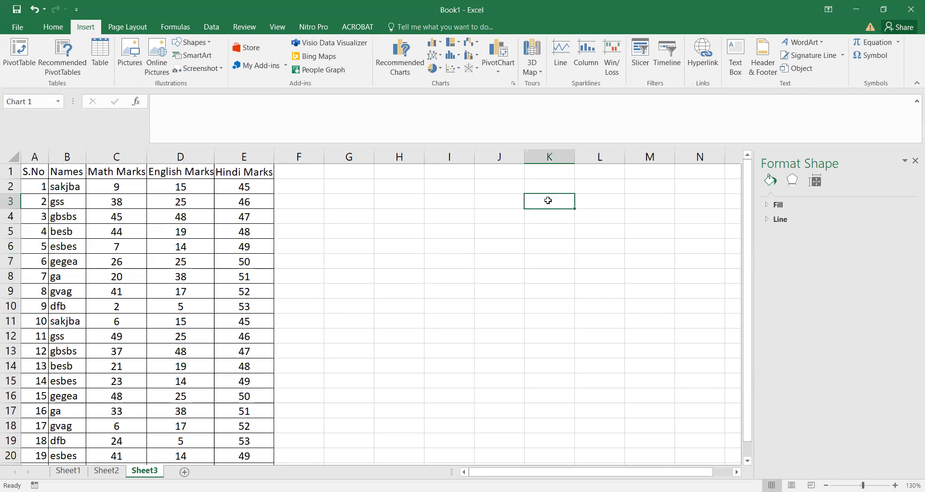
{"action": "left_click", "coordinate": [486, 195]}
Enter the values 20, 15, 15 and 50 down cells I3 to I6
{"action": "left_click", "coordinate": [448, 199]}
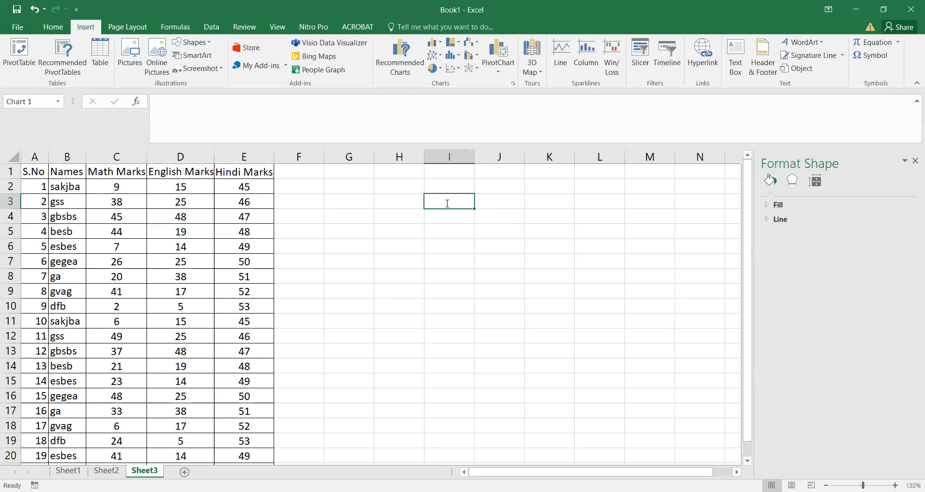
{"action": "type", "text": "20"}
{"action": "key", "text": "Return"}
{"action": "type", "text": "15"}
{"action": "key", "text": "Return"}
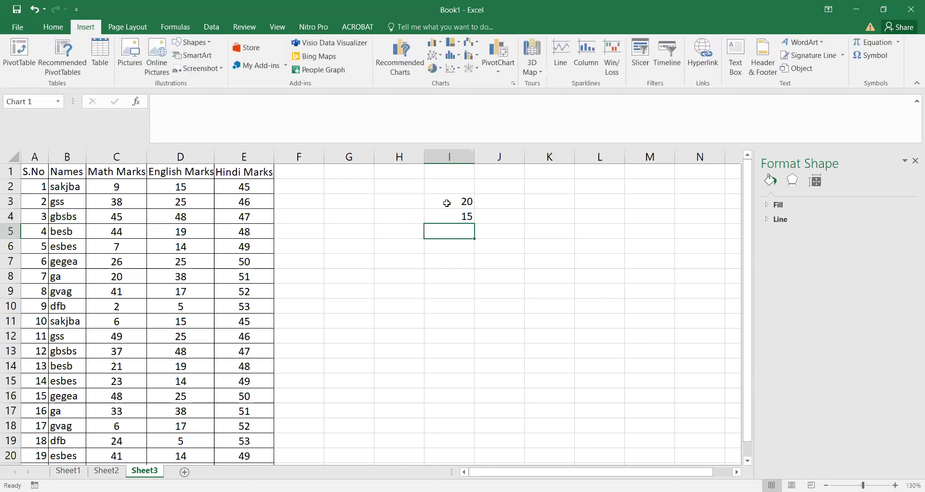
{"action": "type", "text": "15"}
{"action": "key", "text": "Return"}
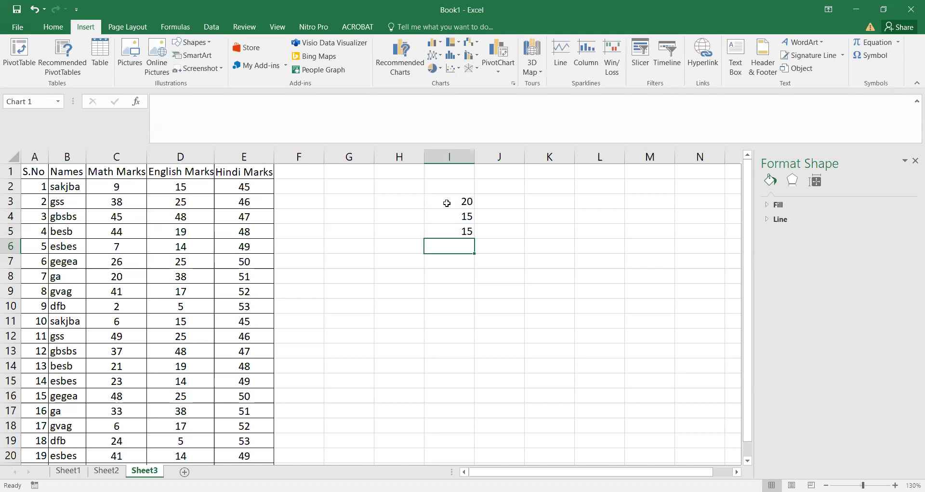
{"action": "type", "text": "50"}
{"action": "key", "text": "Return"}
Enter the labels Profit, Sales and Loss in cells H3 to H5 beside the first three values
{"action": "key", "text": "Up"}
{"action": "key", "text": "Up"}
{"action": "key", "text": "Up"}
{"action": "key", "text": "Up"}
{"action": "key", "text": "Up"}
{"action": "key", "text": "Left"}
{"action": "key", "text": "Down"}
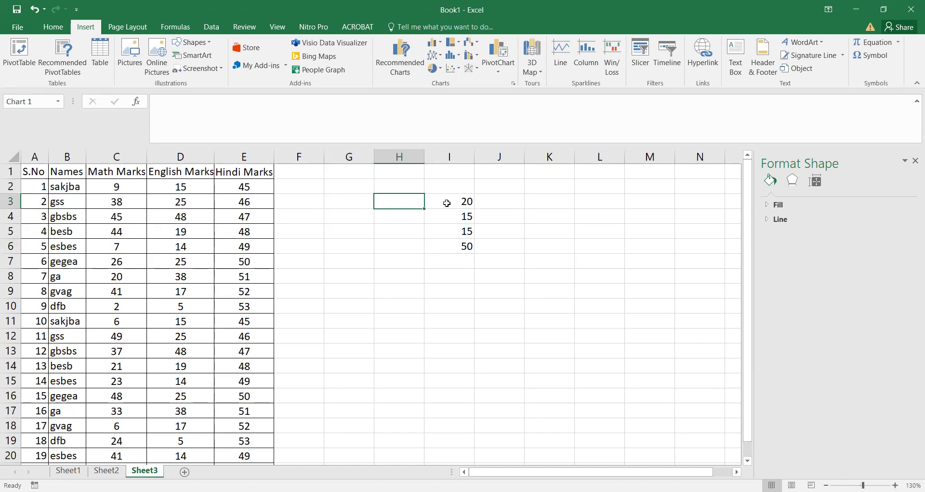
{"action": "type", "text": "Profit"}
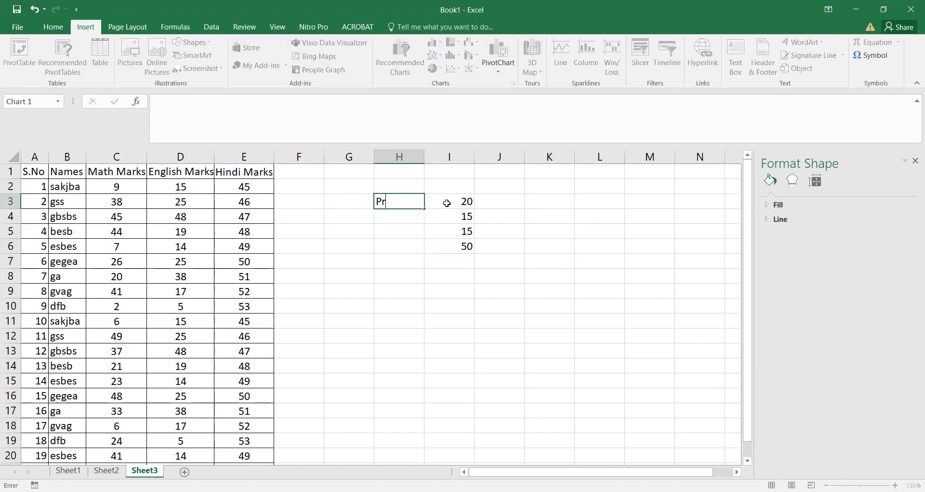
{"action": "key", "text": "Return"}
{"action": "type", "text": "Sales"}
{"action": "key", "text": "Return"}
{"action": "type", "text": "Loss"}
{"action": "key", "text": "Return"}
{"action": "type", "text": "Total"}
{"action": "key", "text": "BackSpace"}
{"action": "key", "text": "BackSpace"}
{"action": "key", "text": "BackSpace"}
{"action": "key", "text": "BackSpace"}
{"action": "key", "text": "BackSpace"}
Enter the label Income in cell H6 beside the last value
{"action": "type", "text": "Income"}
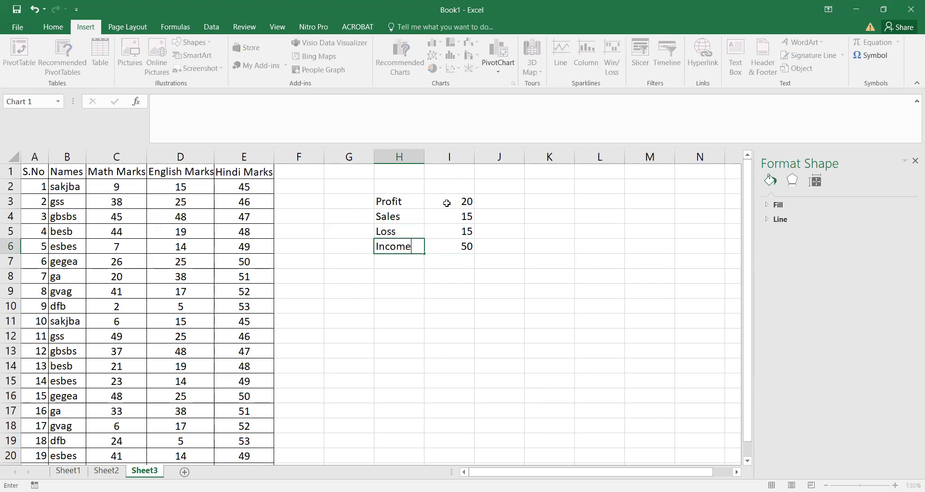
{"action": "key", "text": "Return"}
Insert a basic 2-D pie chart from the range H3:I6 and place it beside the data
{"action": "key", "text": "Up"}
{"action": "key", "text": "Up"}
{"action": "key", "text": "Up"}
{"action": "key", "text": "Up"}
{"action": "key", "text": "shift+Down"}
{"action": "key", "text": "shift+Down"}
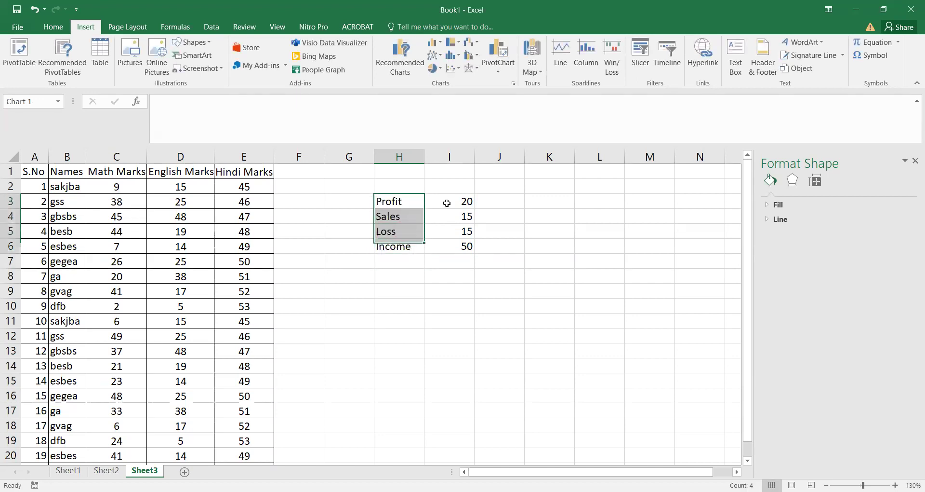
{"action": "key", "text": "shift+Down"}
{"action": "key", "text": "shift+Right"}
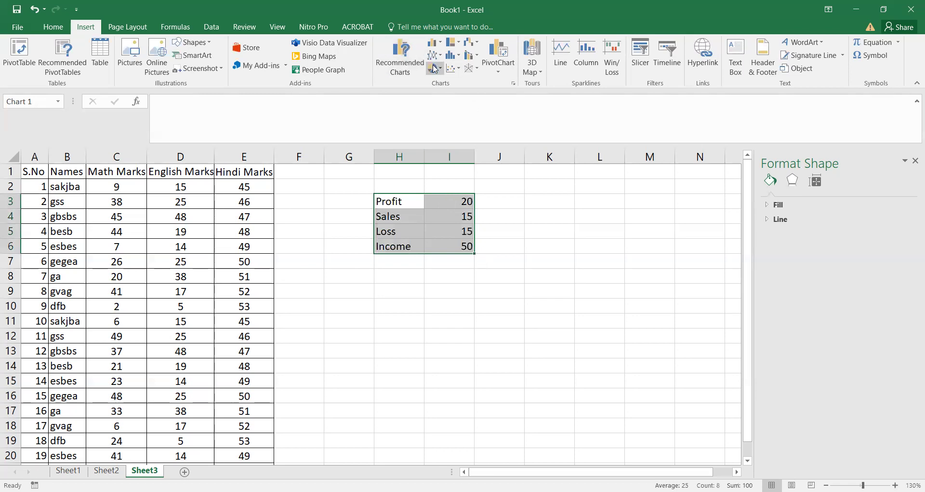
{"action": "left_click", "coordinate": [433, 68]}
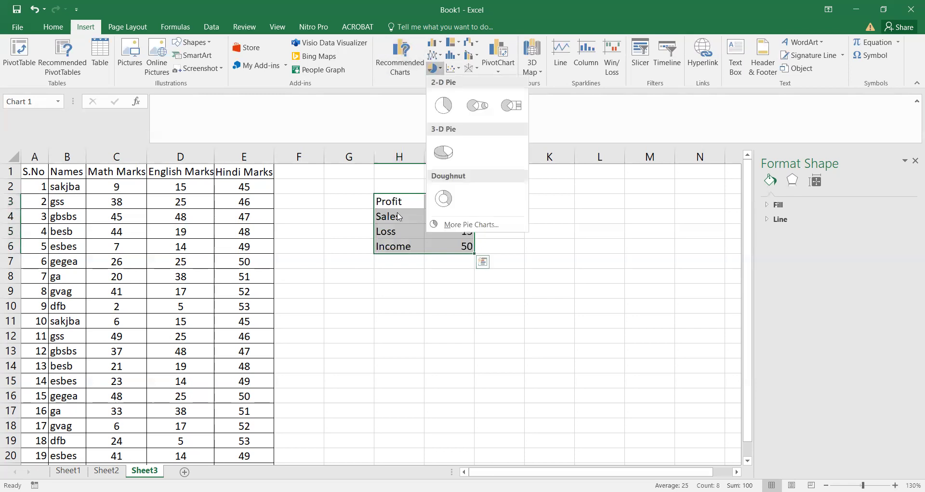
{"action": "left_click", "coordinate": [443, 105]}
{"action": "left_click_drag", "start_coordinate": [584, 252], "coordinate": [533, 198]}
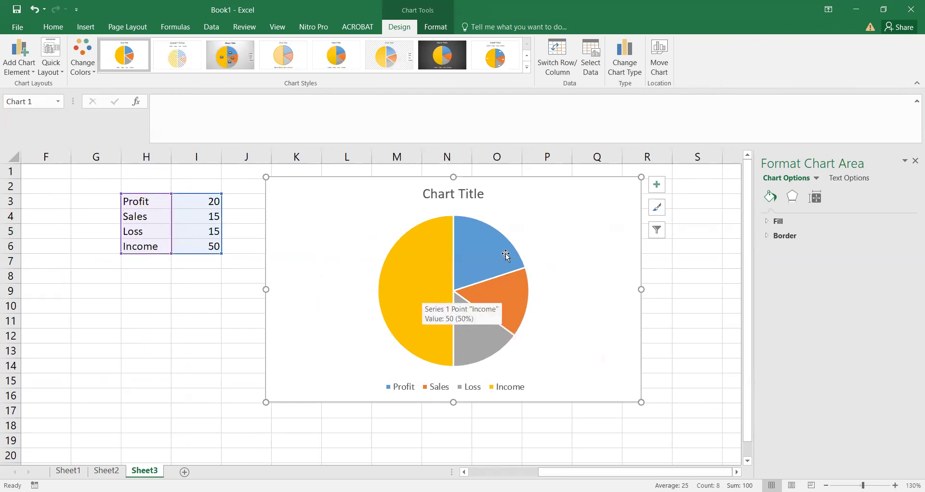
Add plain data labels to the slices of the pie chart
{"action": "right_click", "coordinate": [433, 270]}
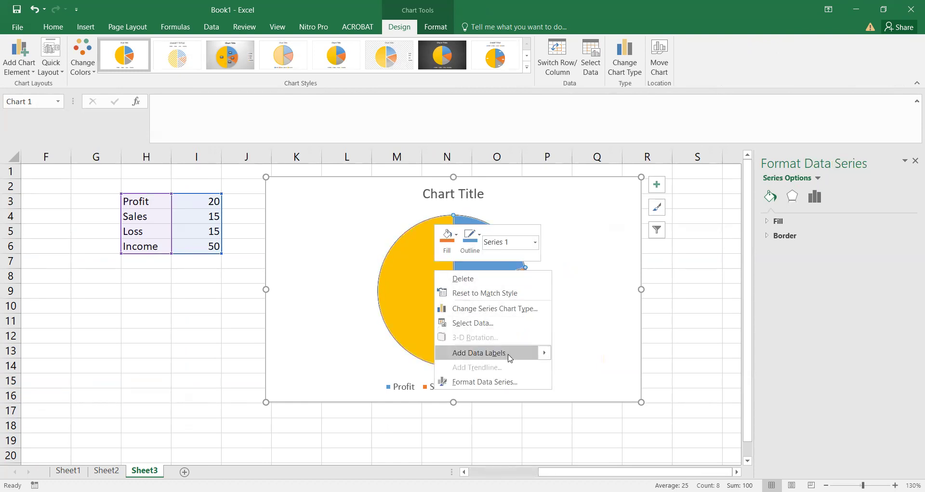
{"action": "mouse_move", "coordinate": [520, 356]}
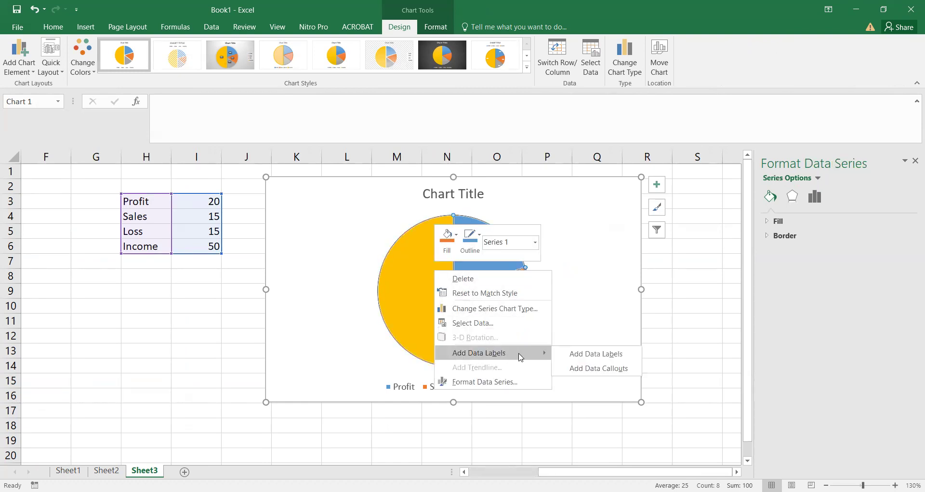
{"action": "left_click", "coordinate": [617, 354]}
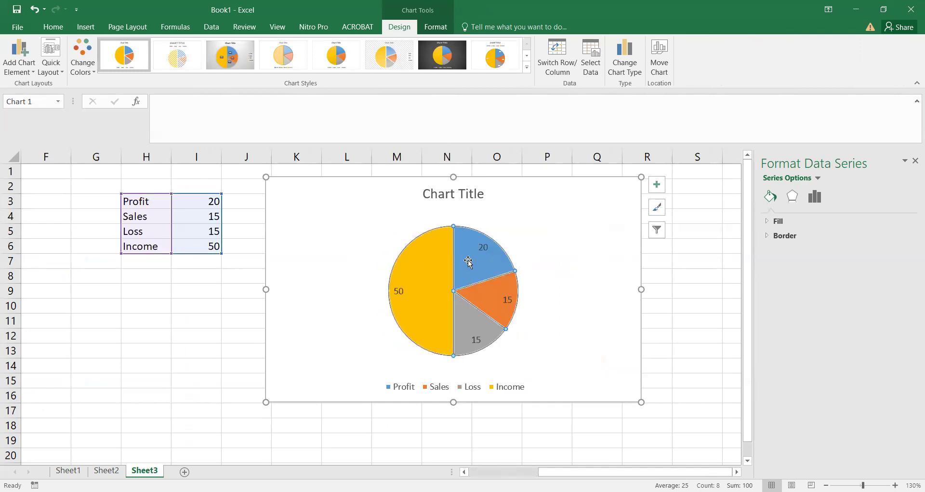
Try a rectangular data label shape on the pie chart's labels and undo it
{"action": "right_click", "coordinate": [418, 291]}
{"action": "key", "text": "Escape"}
{"action": "right_click", "coordinate": [483, 250]}
{"action": "mouse_move", "coordinate": [552, 366]}
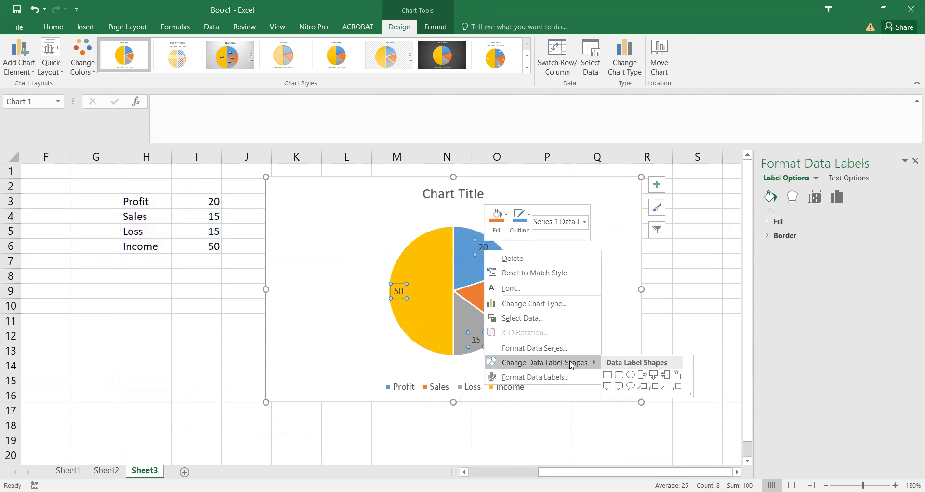
{"action": "left_click", "coordinate": [611, 375]}
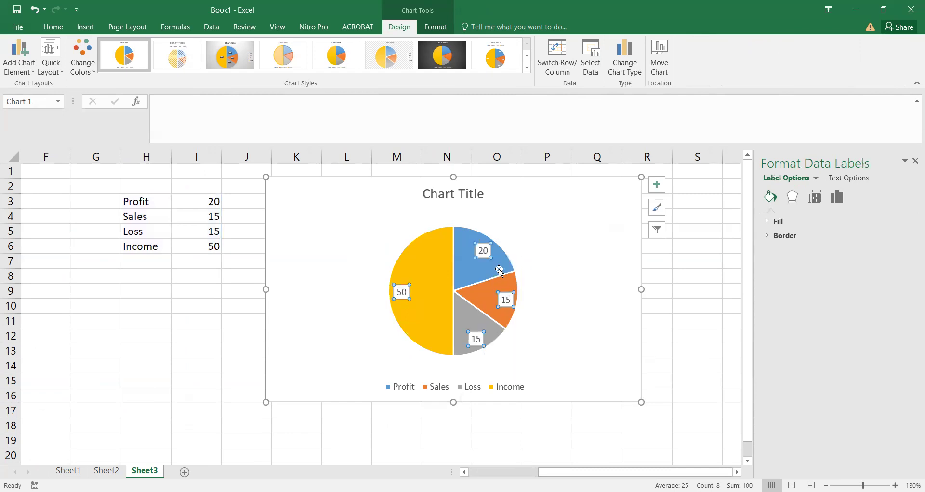
{"action": "key", "text": "ctrl+z"}
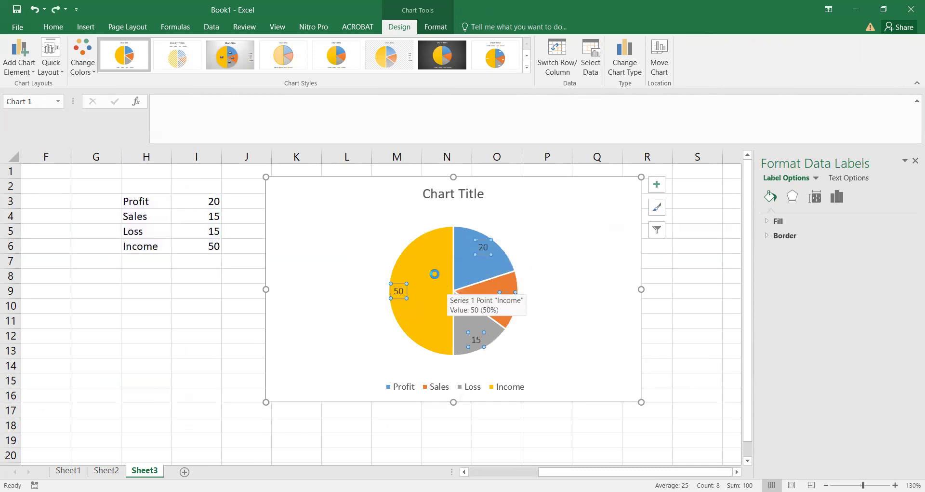
Examine the formatting options of the pie's data series, including series options and the shadow effect
{"action": "right_click", "coordinate": [434, 273]}
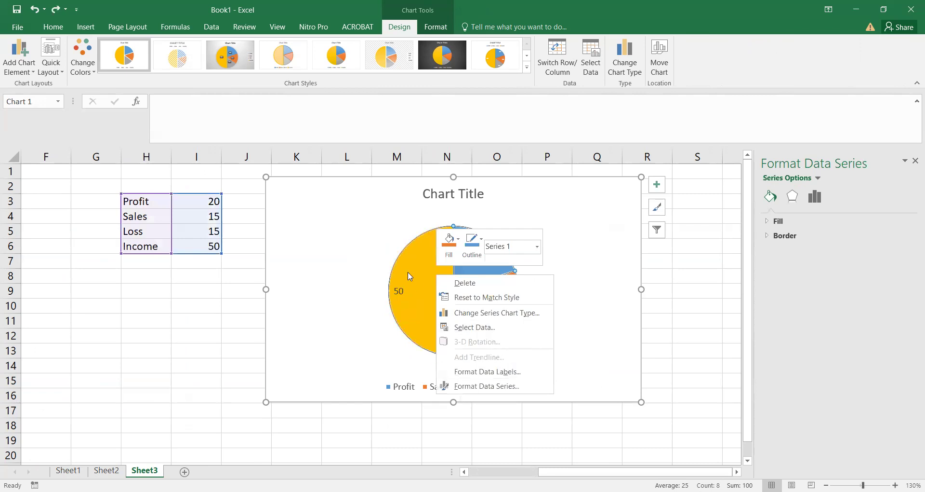
{"action": "right_click", "coordinate": [392, 288]}
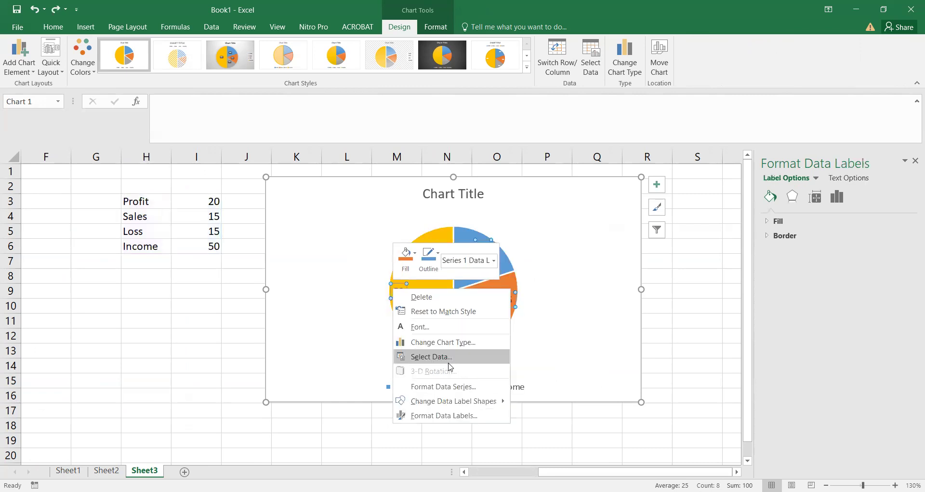
{"action": "left_click", "coordinate": [460, 387]}
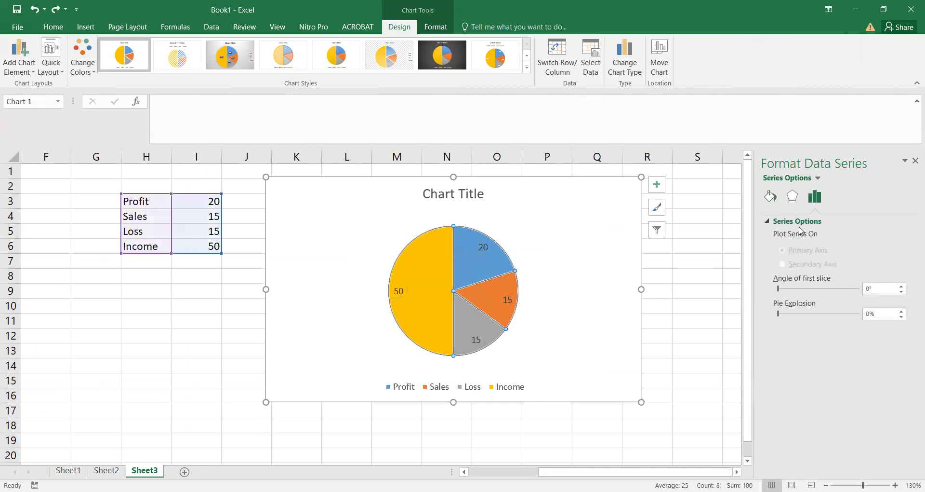
{"action": "left_click", "coordinate": [791, 196]}
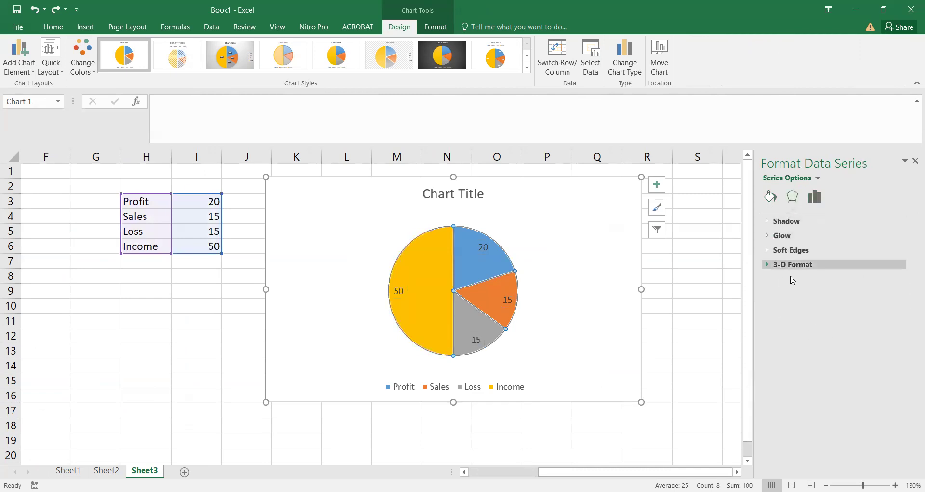
{"action": "left_click", "coordinate": [798, 221]}
{"action": "left_click", "coordinate": [798, 221]}
Apply the grey gradient chart style with dark percentage labels to the pie chart, followed by the light hatched style
{"action": "left_click", "coordinate": [240, 62]}
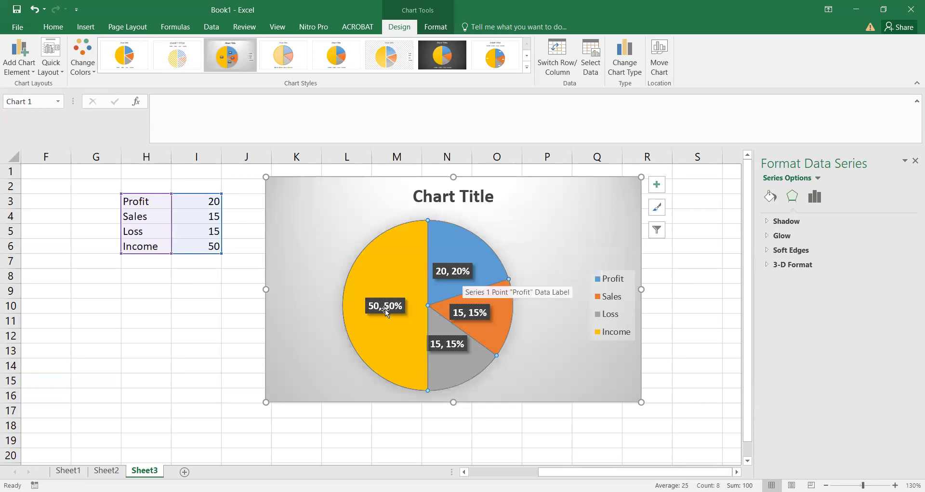
{"action": "left_click", "coordinate": [191, 57]}
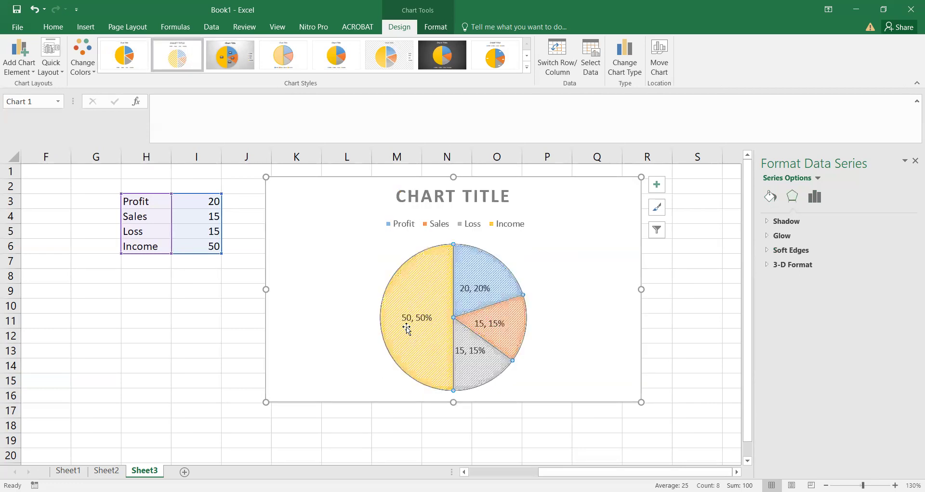
Try several chart styles on the pie chart, ending with coloured category labels outside the slices, and recolour it in the monochromatic orange palette
{"action": "left_click", "coordinate": [287, 57]}
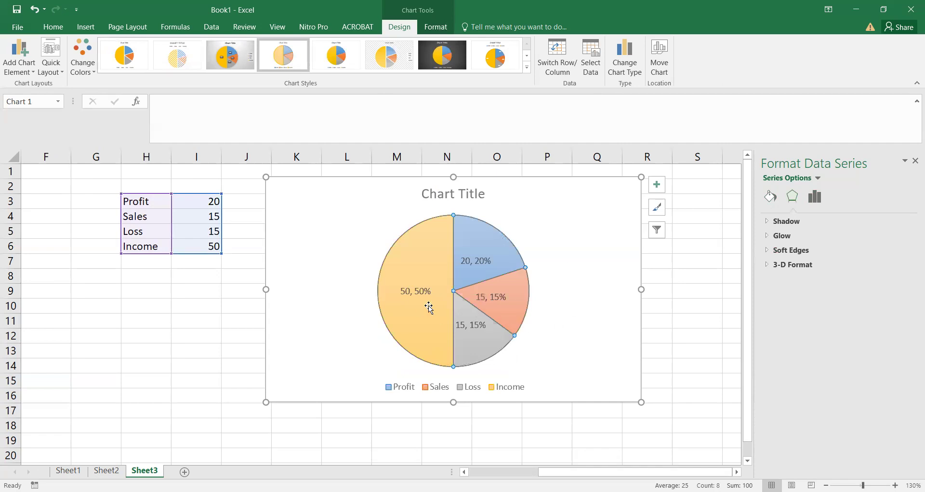
{"action": "left_click", "coordinate": [339, 58]}
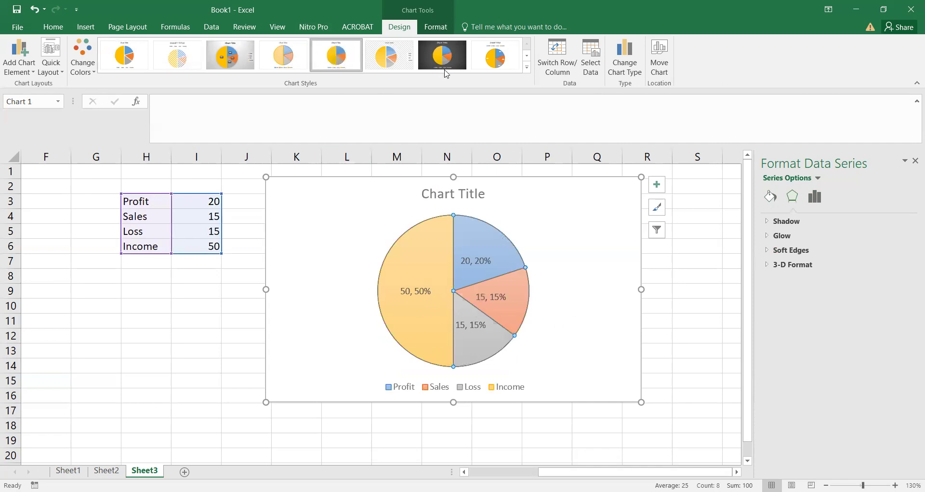
{"action": "left_click", "coordinate": [527, 67]}
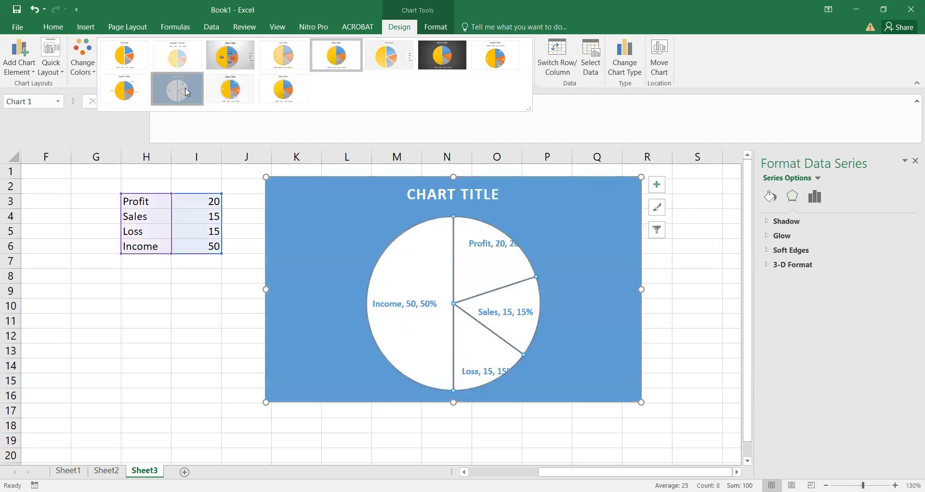
{"action": "left_click", "coordinate": [186, 90]}
{"action": "left_click", "coordinate": [124, 55]}
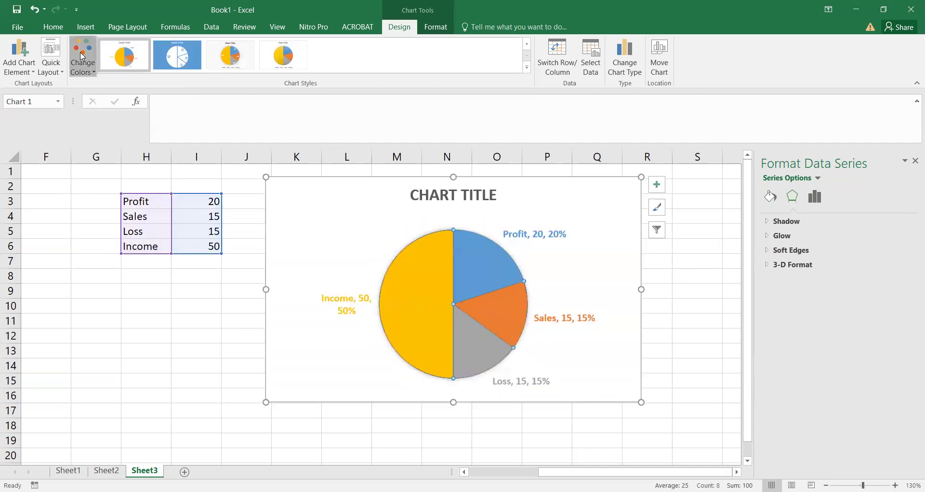
{"action": "left_click", "coordinate": [83, 57]}
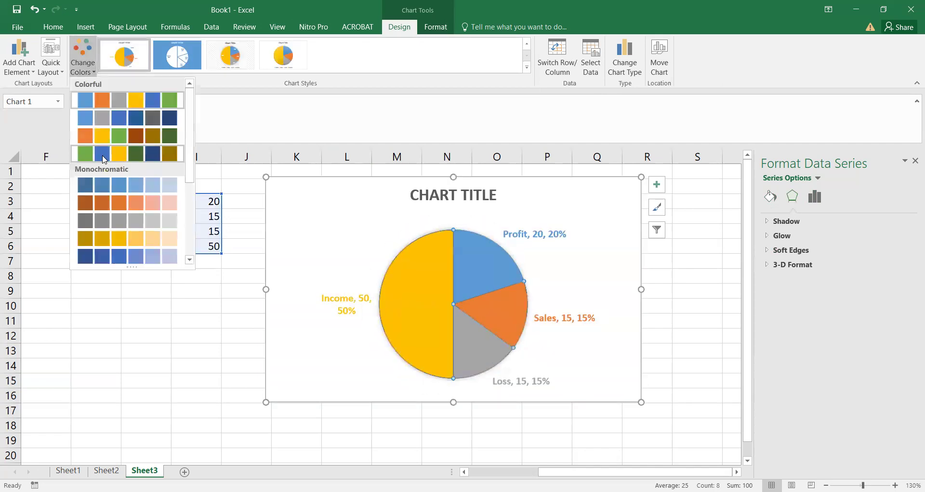
{"action": "left_click", "coordinate": [111, 199]}
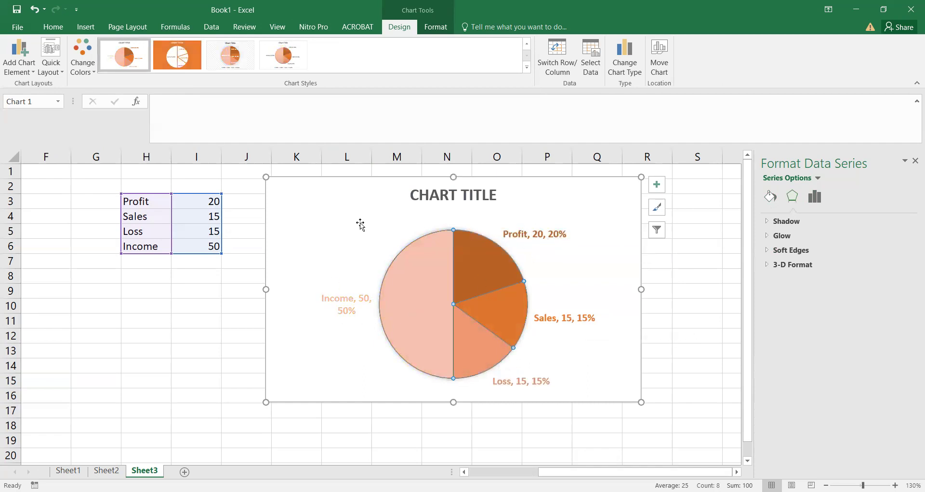
Examine the formatting options of the pie's data series and its data labels
{"action": "left_click", "coordinate": [540, 236]}
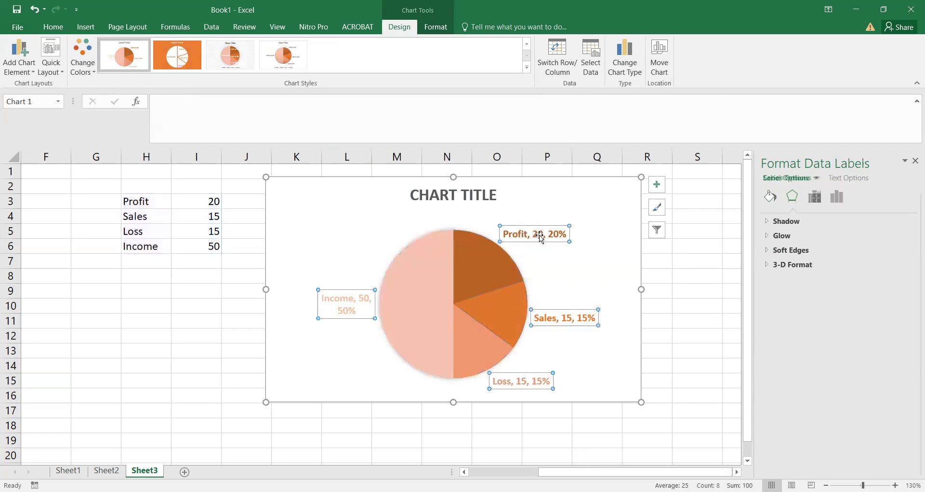
{"action": "right_click", "coordinate": [540, 236]}
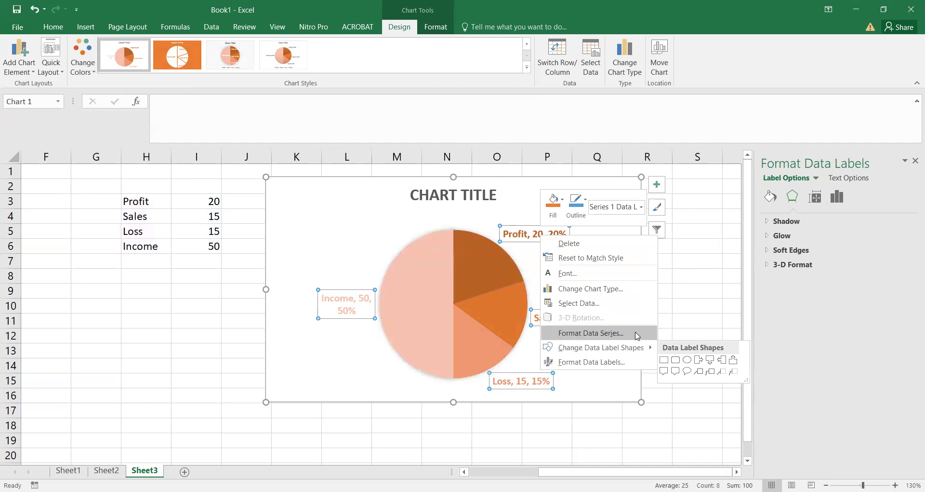
{"action": "left_click", "coordinate": [590, 333]}
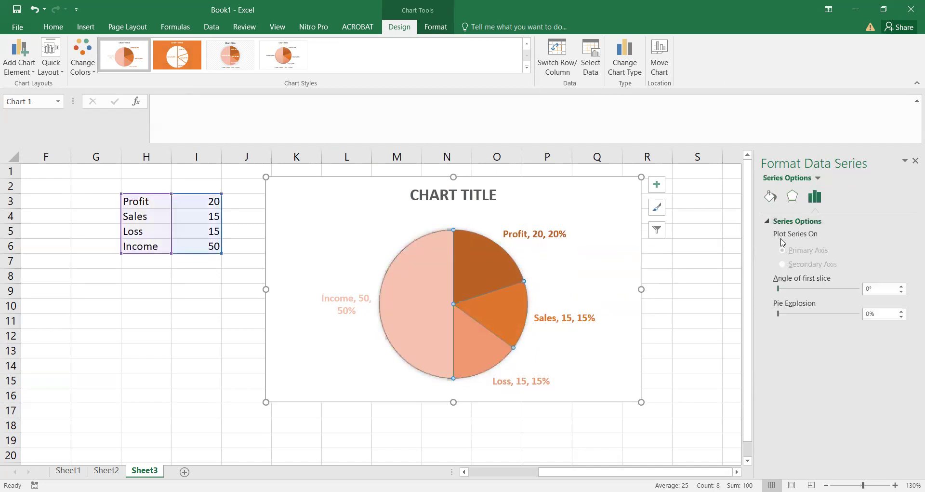
{"action": "left_click", "coordinate": [539, 235]}
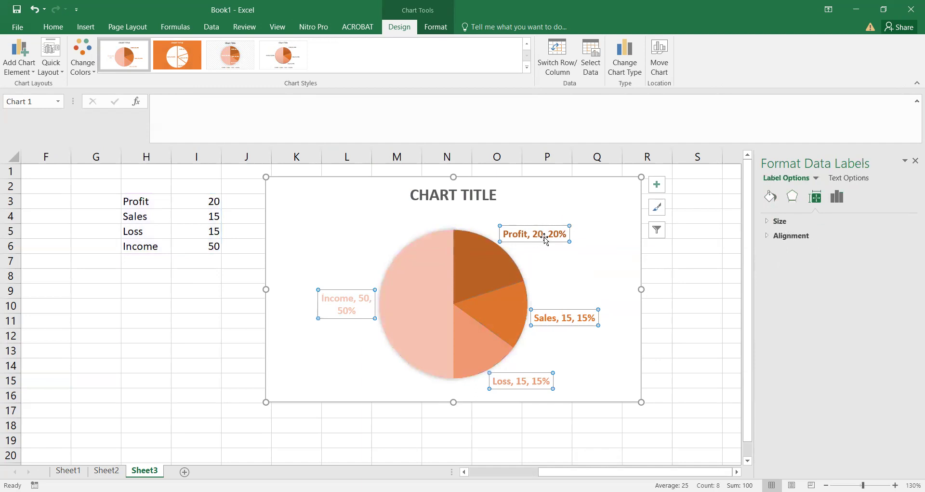
Undo the recent colour, chart style and data label changes until the pie chart is plain and unlabelled
{"action": "key", "text": "ctrl+z"}
{"action": "key", "text": "ctrl+z"}
{"action": "key", "text": "ctrl+z"}
{"action": "key", "text": "ctrl+z"}
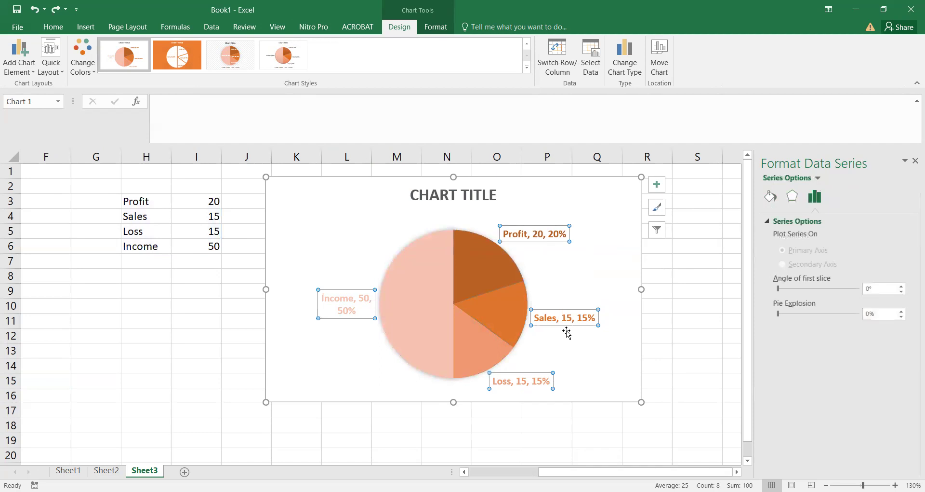
{"action": "key", "text": "ctrl+z"}
{"action": "key", "text": "ctrl+z"}
{"action": "key", "text": "ctrl+z"}
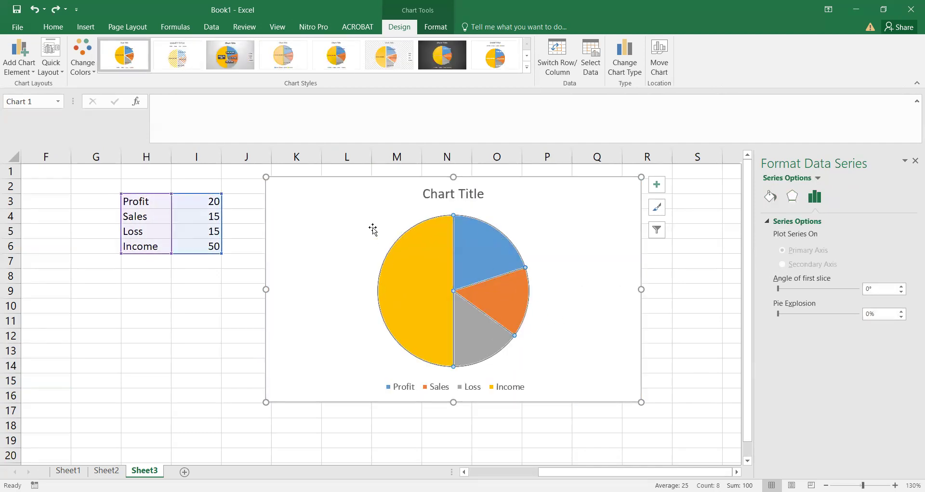
Try the grey gradient chart style with dark percentage labels, the plain white style, and the bevelled style with white percentages
{"action": "left_click", "coordinate": [222, 57]}
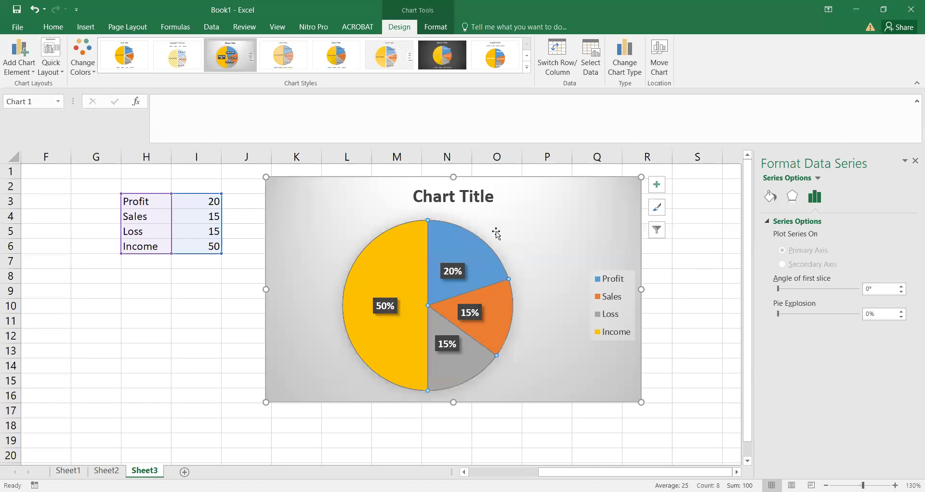
{"action": "left_click", "coordinate": [527, 68]}
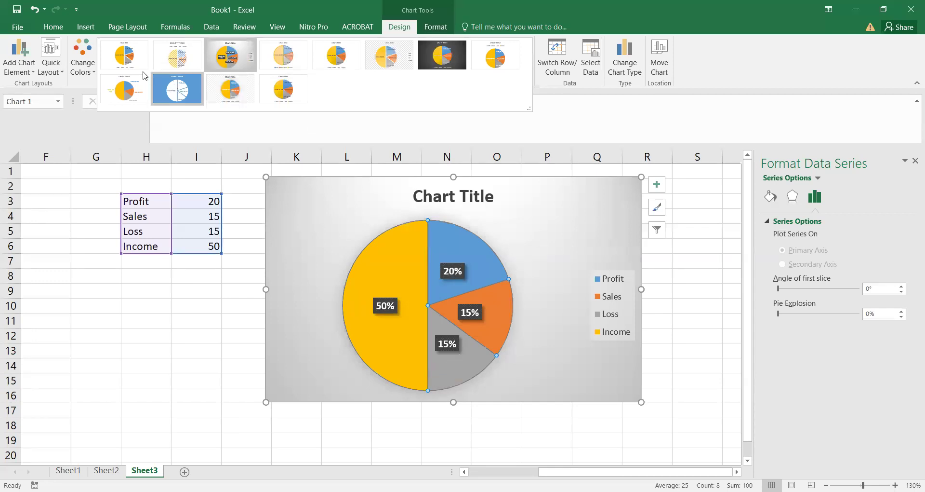
{"action": "left_click", "coordinate": [456, 307]}
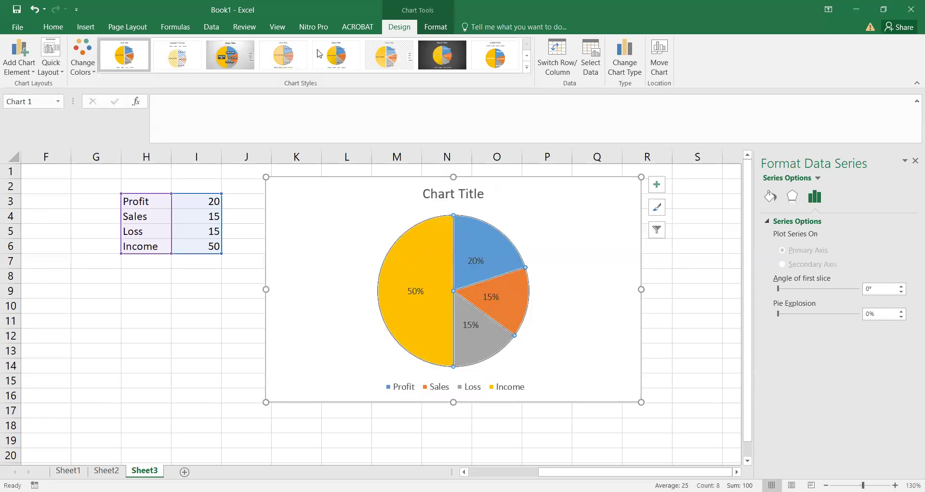
{"action": "left_click", "coordinate": [496, 56]}
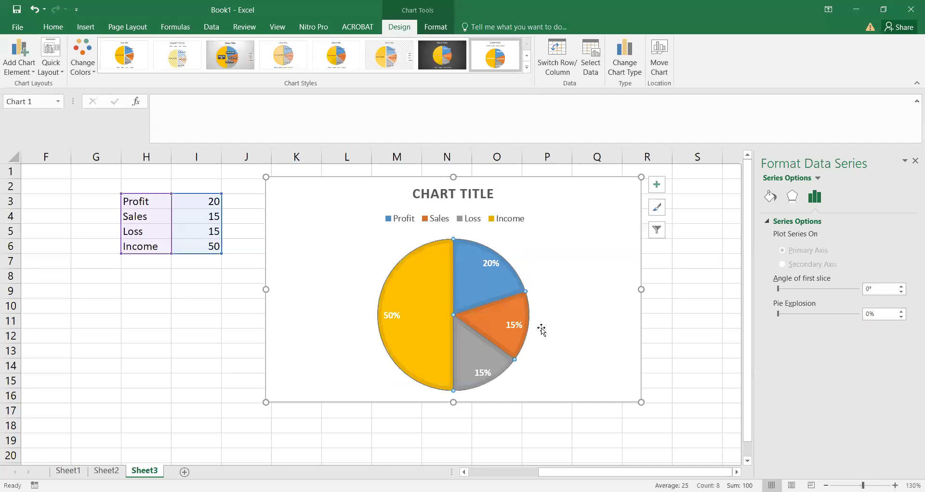
Try moving the Profit slice's percentage label outside the pie and undo the move
{"action": "left_click", "coordinate": [492, 264]}
{"action": "left_click", "coordinate": [493, 264]}
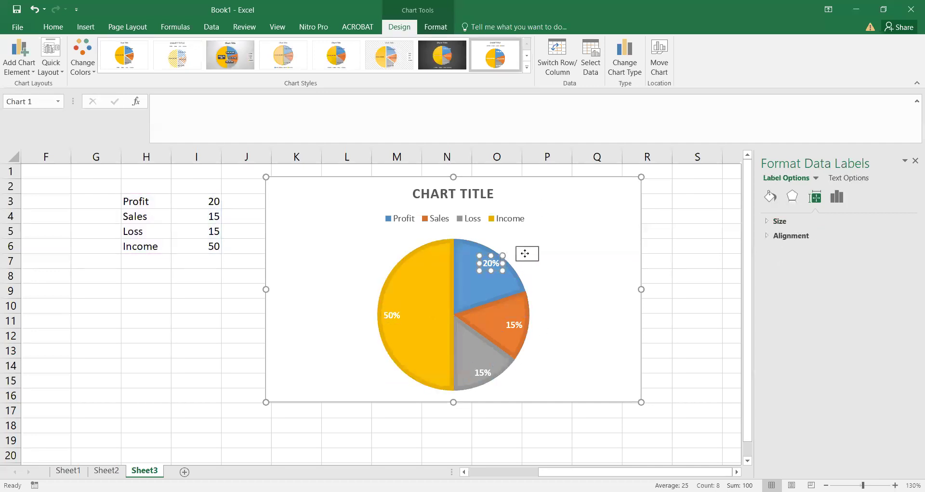
{"action": "left_click_drag", "start_coordinate": [491, 263], "coordinate": [533, 246]}
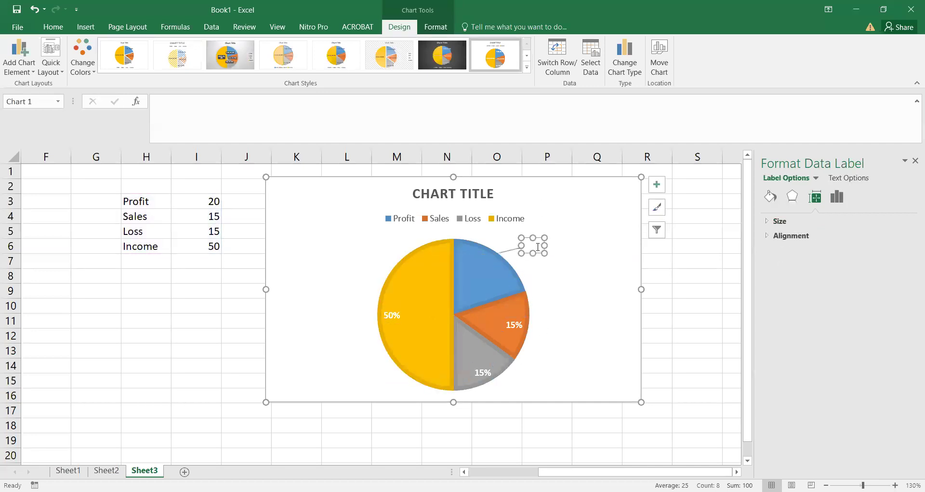
{"action": "key", "text": "ctrl+z"}
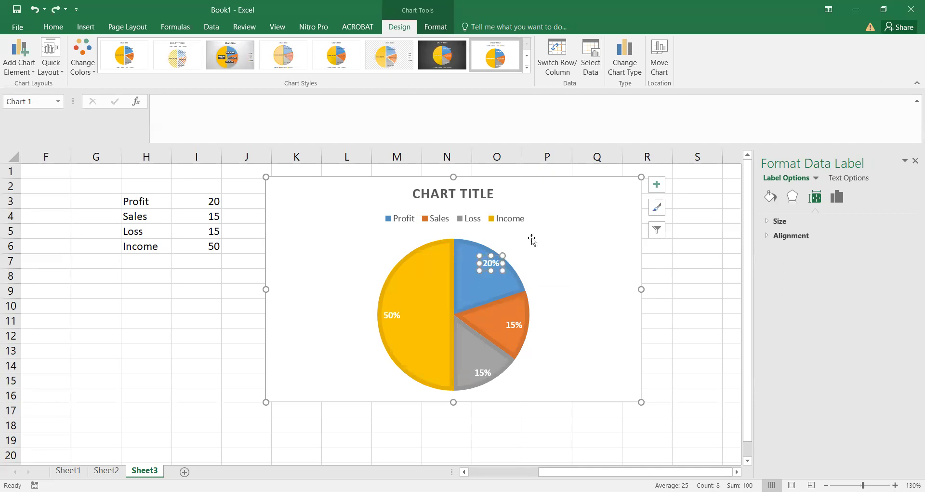
Apply the dark grey chart style with light percentage labels to the pie chart
{"action": "left_click", "coordinate": [442, 54]}
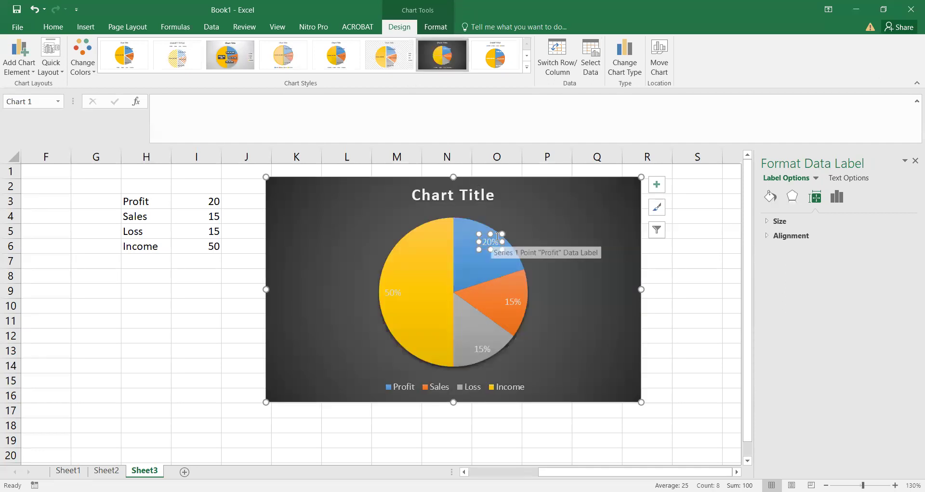
Try pulling the pie slices apart to a 34% explosion with a white chart style, and undo both changes
{"action": "left_click_drag", "start_coordinate": [495, 231], "coordinate": [530, 225]}
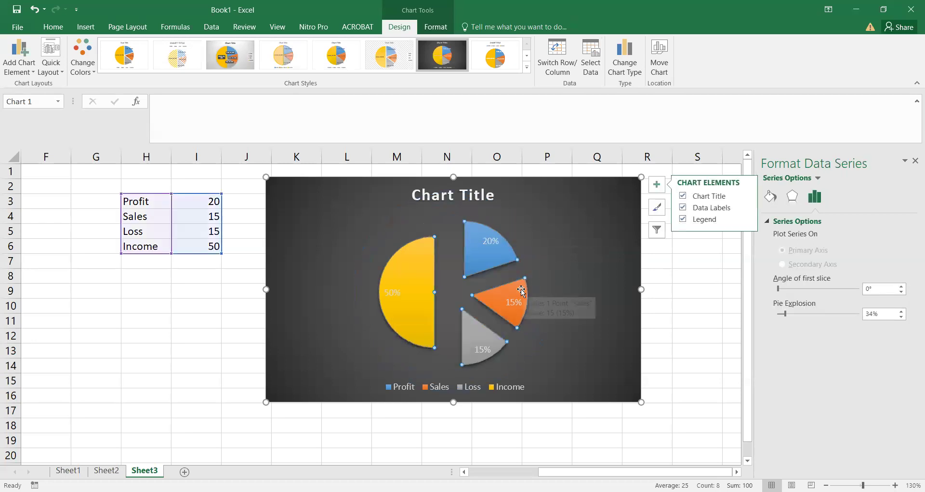
{"action": "left_click", "coordinate": [657, 207]}
{"action": "left_click", "coordinate": [757, 270]}
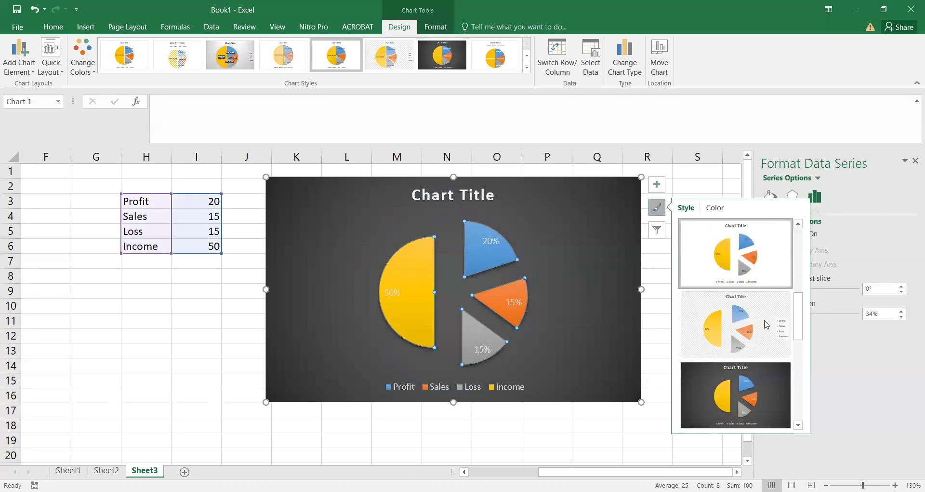
{"action": "left_click", "coordinate": [511, 298]}
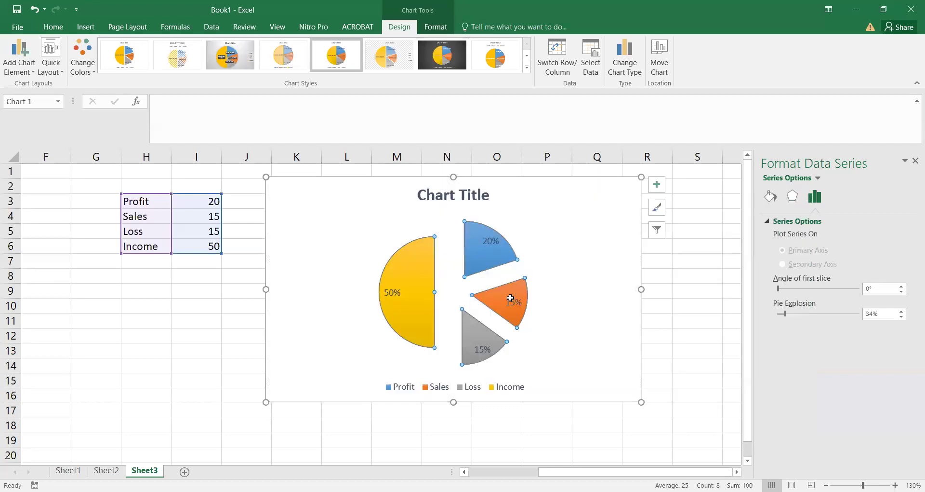
{"action": "key", "text": "ctrl+z"}
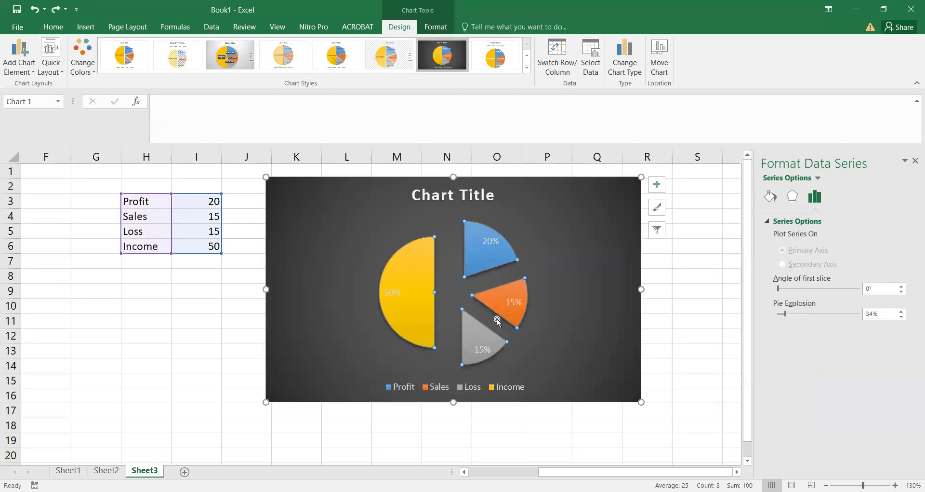
{"action": "key", "text": "ctrl+z"}
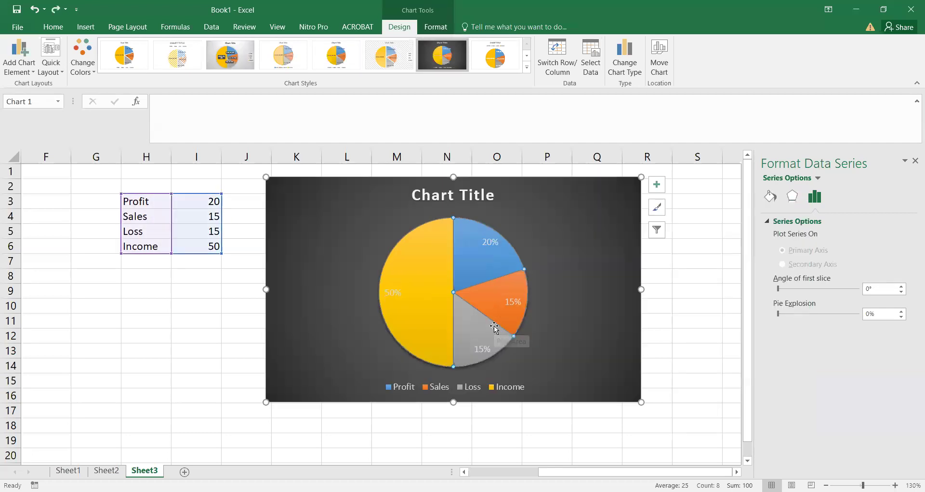
Move the percentage labels of the Profit, Sales, Loss and Income slices outside the pie so leader lines connect them
{"action": "left_click", "coordinate": [492, 242]}
{"action": "left_click", "coordinate": [492, 242]}
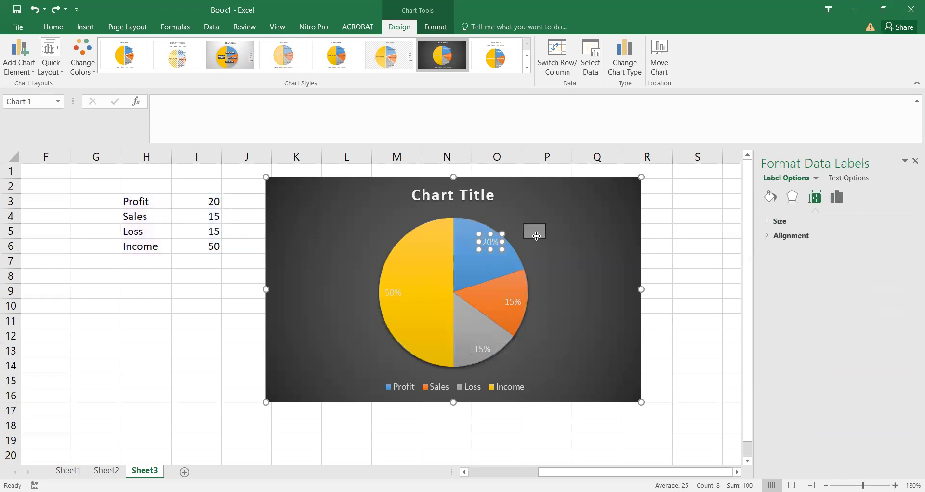
{"action": "left_click", "coordinate": [516, 307]}
{"action": "left_click_drag", "start_coordinate": [519, 308], "coordinate": [564, 308]}
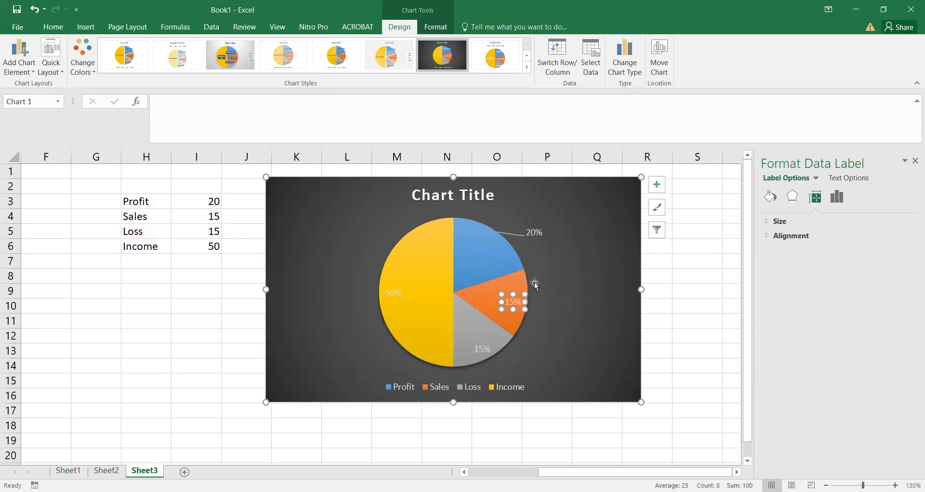
{"action": "left_click", "coordinate": [482, 347]}
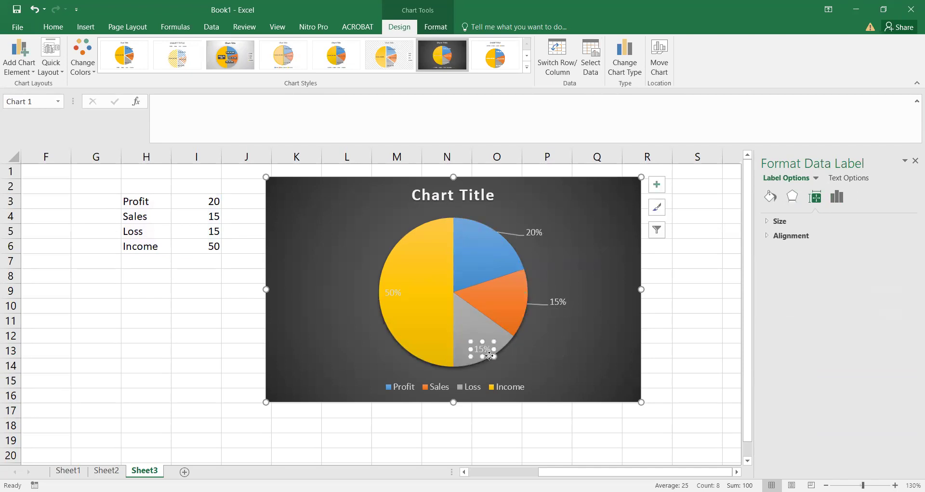
{"action": "left_click_drag", "start_coordinate": [488, 356], "coordinate": [529, 368]}
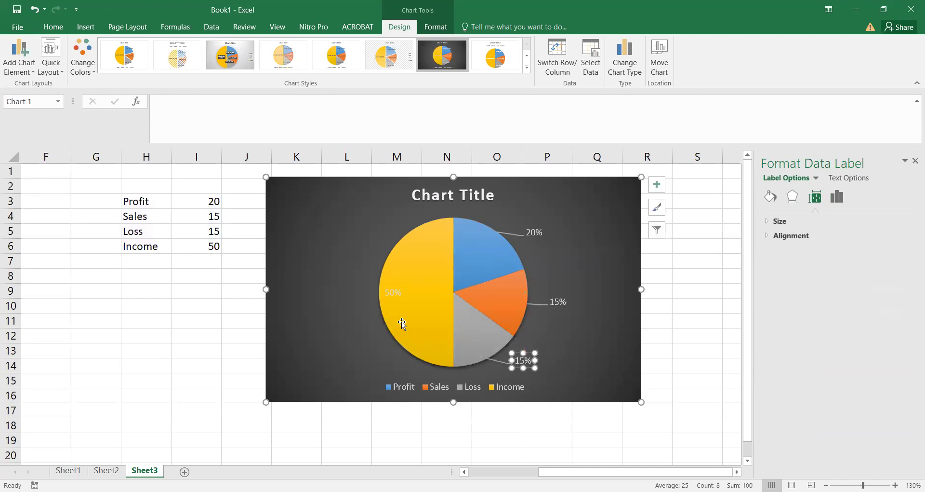
{"action": "left_click", "coordinate": [390, 294]}
{"action": "left_click_drag", "start_coordinate": [398, 299], "coordinate": [348, 309]}
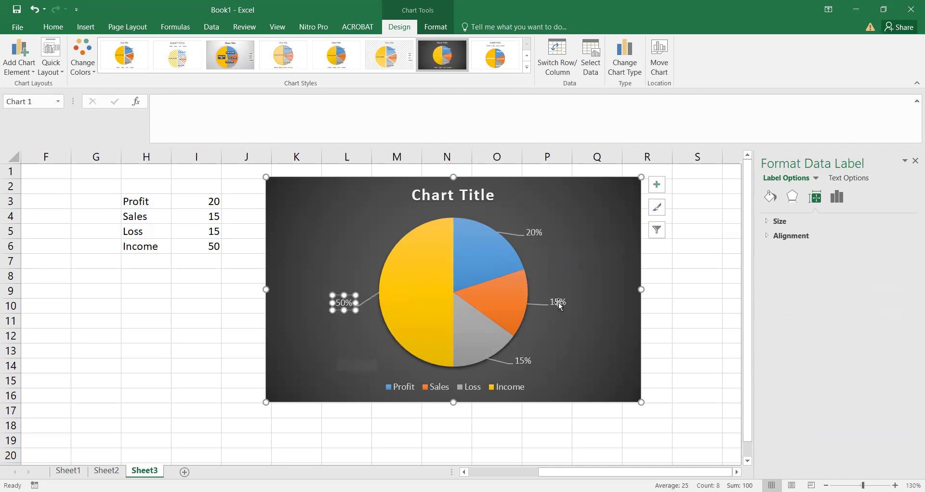
Change the Loss value in cell I5 to 1
{"action": "left_click", "coordinate": [149, 231]}
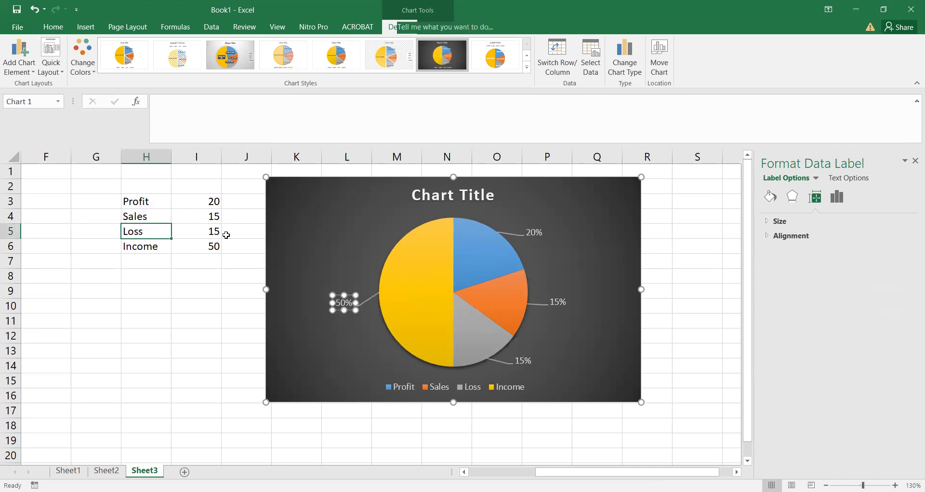
{"action": "left_click", "coordinate": [559, 302]}
{"action": "left_click", "coordinate": [205, 227]}
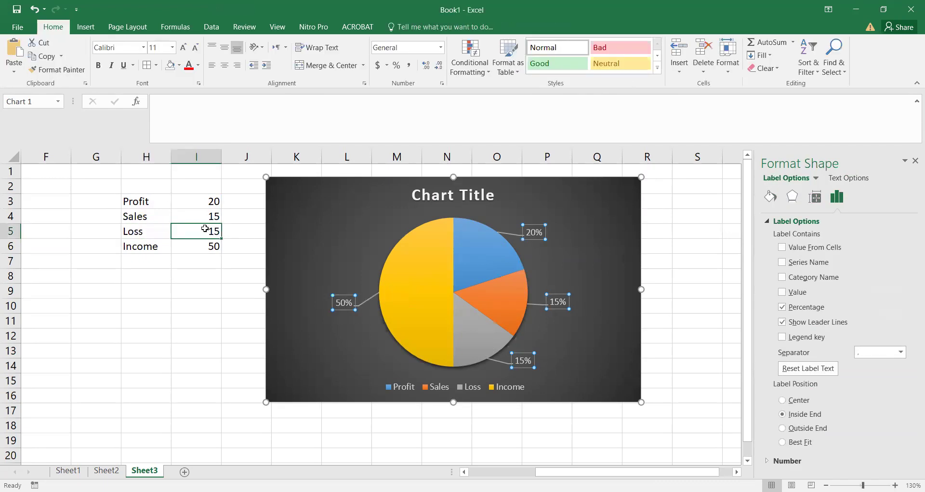
{"action": "type", "text": "1"}
{"action": "key", "text": "Return"}
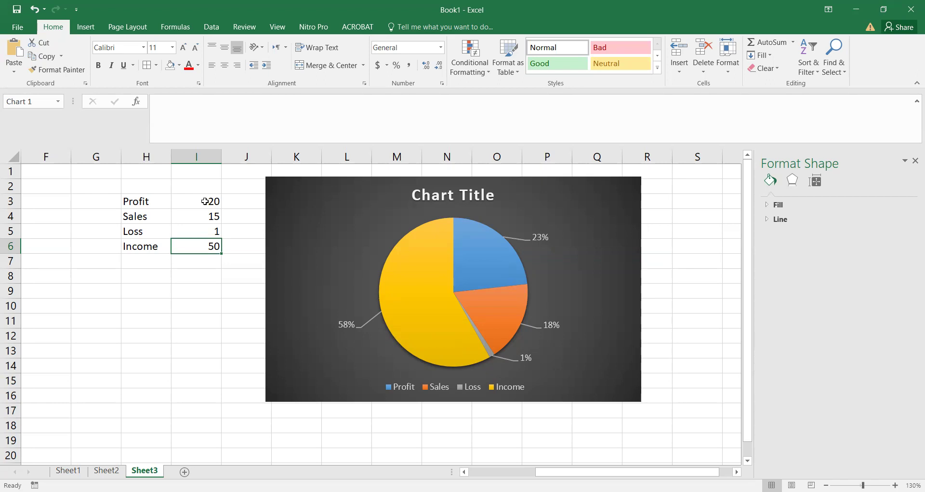
Change the Income value in cell I6 to 78
{"action": "key", "text": "Up"}
{"action": "key", "text": "Down"}
{"action": "type", "text": "78"}
{"action": "key", "text": "Return"}
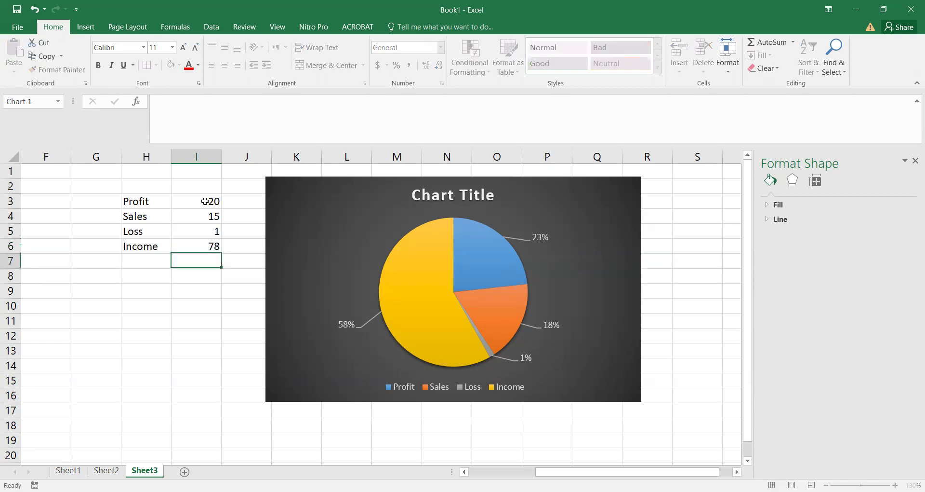
{"action": "key", "text": "Up"}
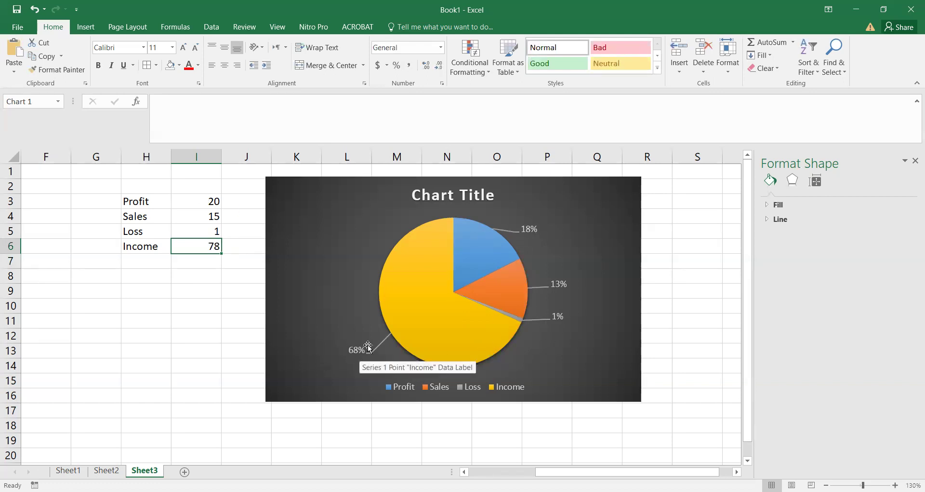
Change the Sales value in cell I4 to 1
{"action": "key", "text": "Up"}
{"action": "key", "text": "Up"}
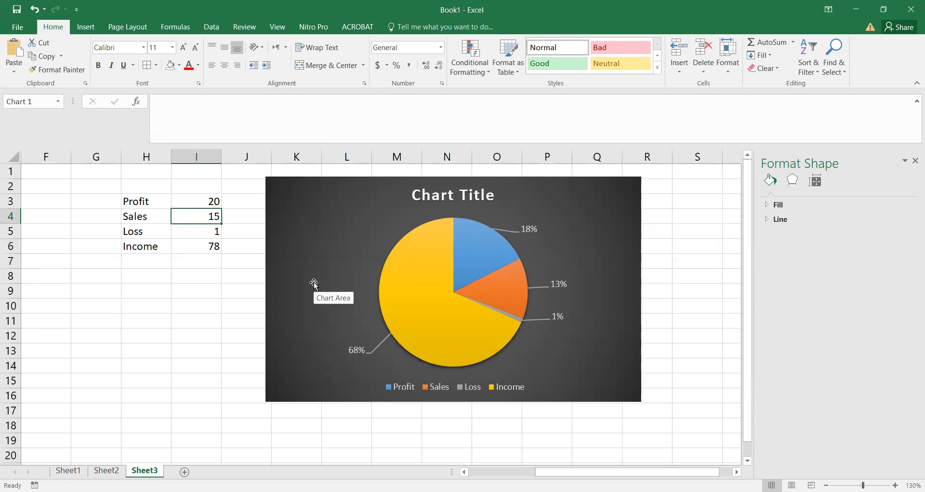
{"action": "type", "text": "1"}
{"action": "key", "text": "Return"}
{"action": "key", "text": "Up"}
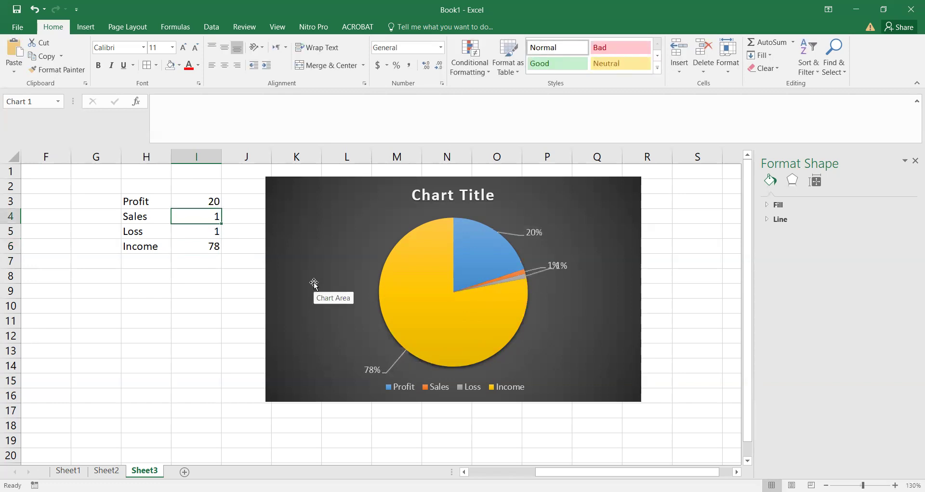
Move the Loss slice's percentage label down clear of the overlapping Sales label, and reposition the chart slightly beside the table
{"action": "left_click", "coordinate": [561, 264]}
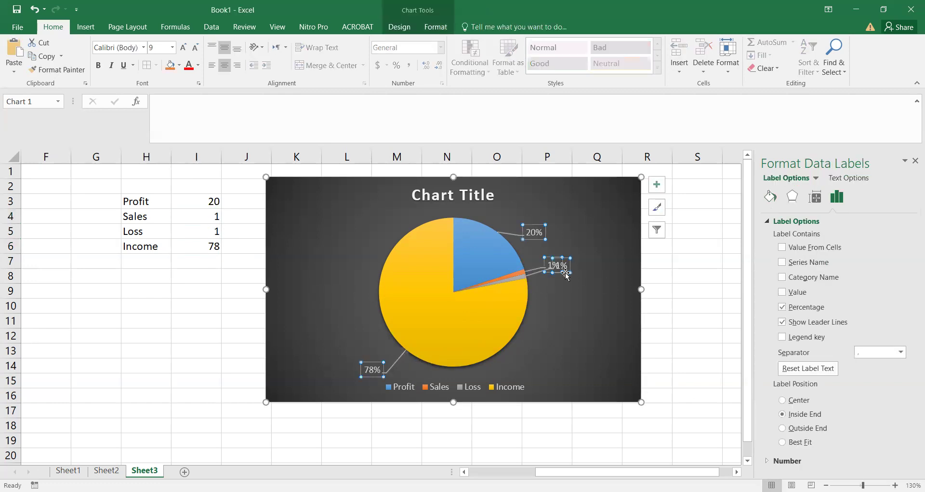
{"action": "left_click_drag", "start_coordinate": [572, 263], "coordinate": [574, 294]}
{"action": "left_click", "coordinate": [553, 269]}
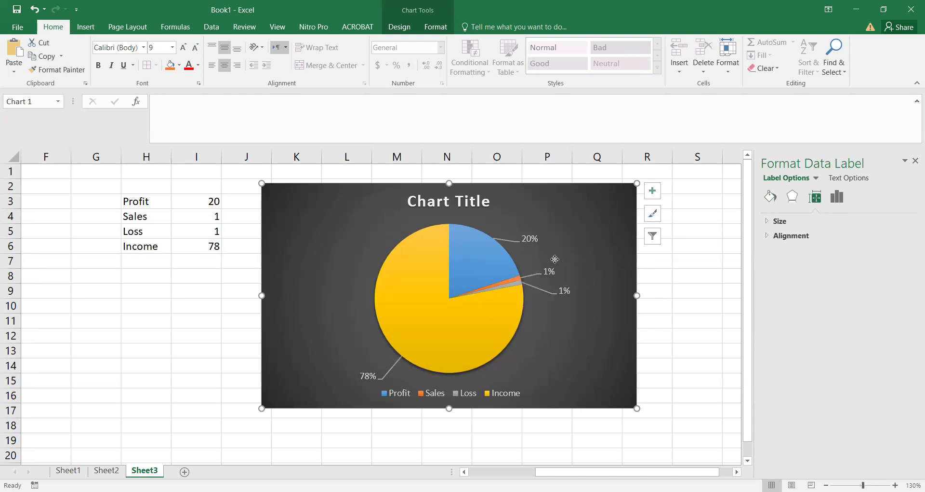
{"action": "left_click_drag", "start_coordinate": [555, 259], "coordinate": [560, 250]}
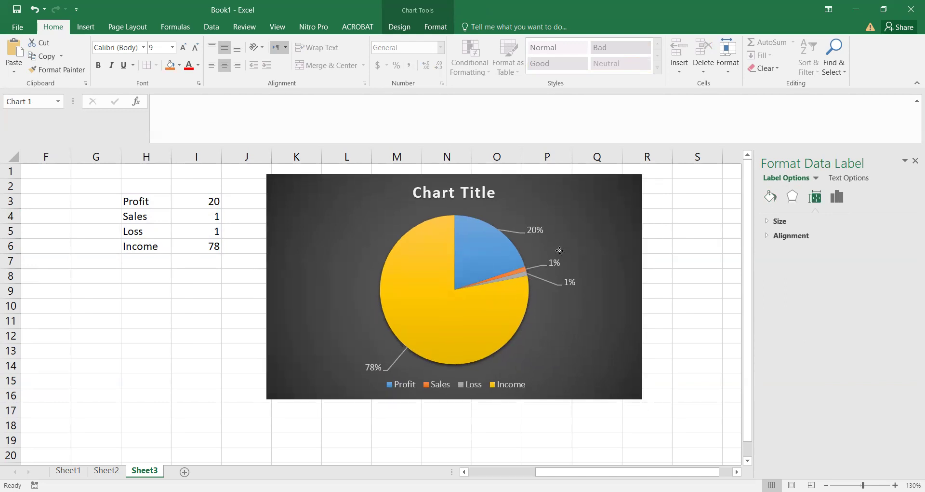
Replace the pie chart's title text with "% of Sales"
{"action": "left_click", "coordinate": [438, 194]}
{"action": "triple_click", "coordinate": [440, 193]}
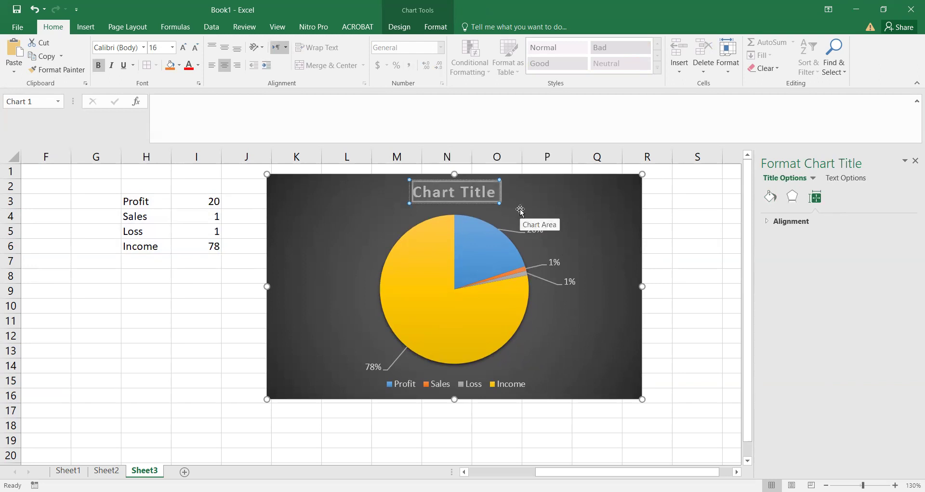
{"action": "type", "text": "%"}
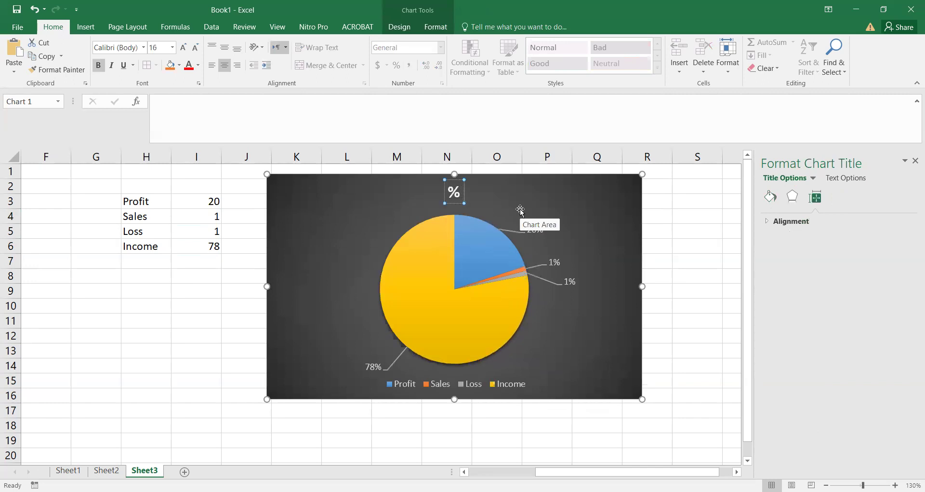
{"action": "type", "text": " of Sales"}
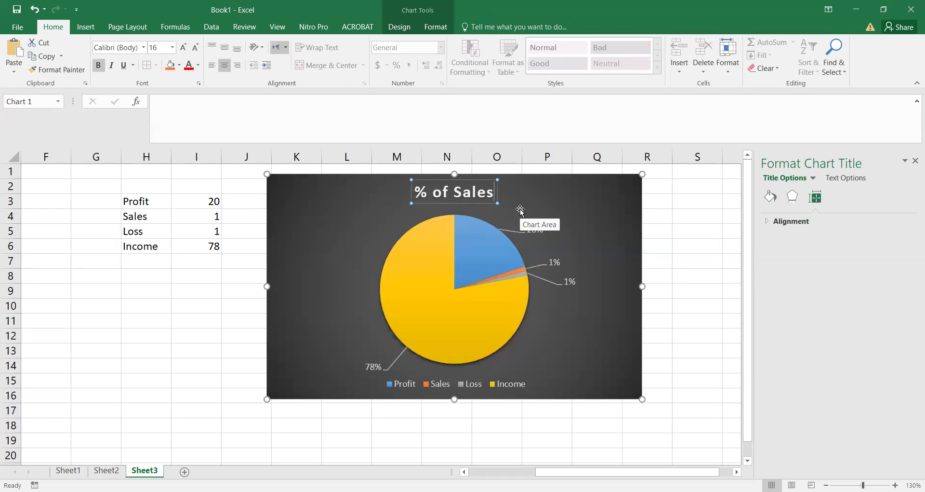
{"action": "key", "text": "BackSpace"}
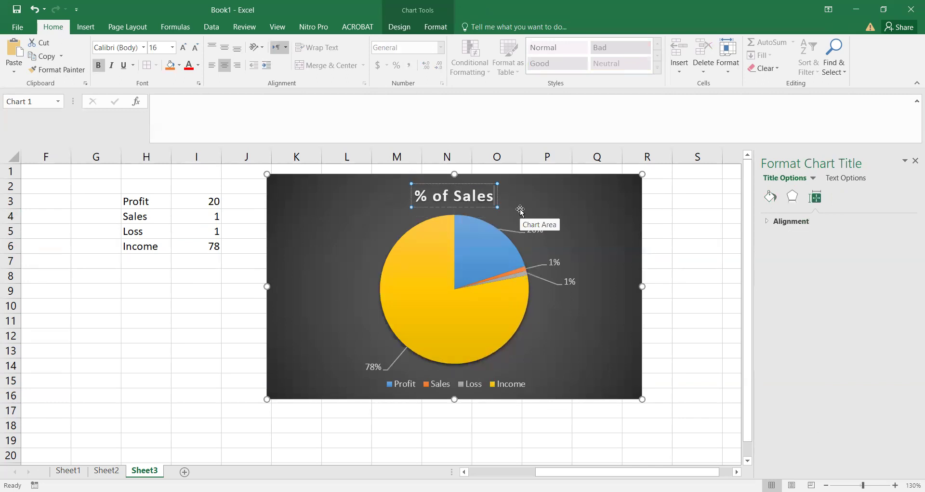
{"action": "left_click", "coordinate": [299, 221]}
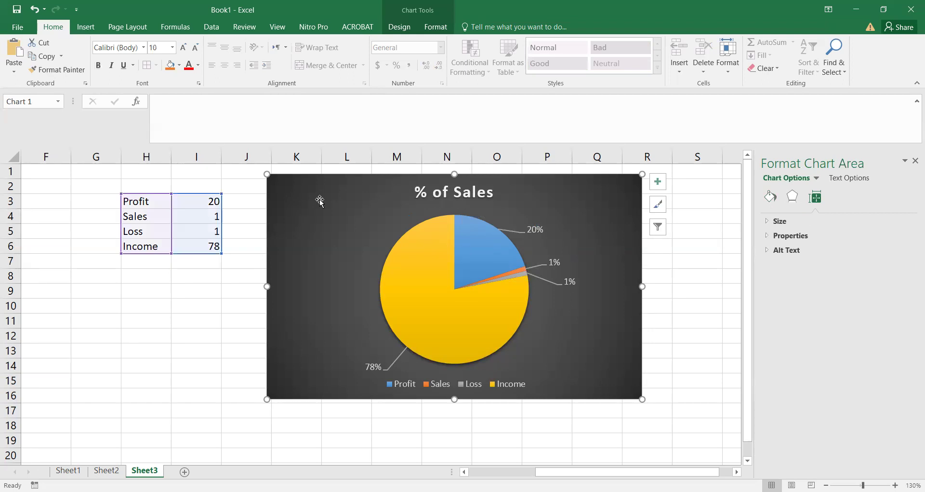
Delete the "% of Sales" pie chart and select the student marks range A1:E11
{"action": "left_click", "coordinate": [86, 27]}
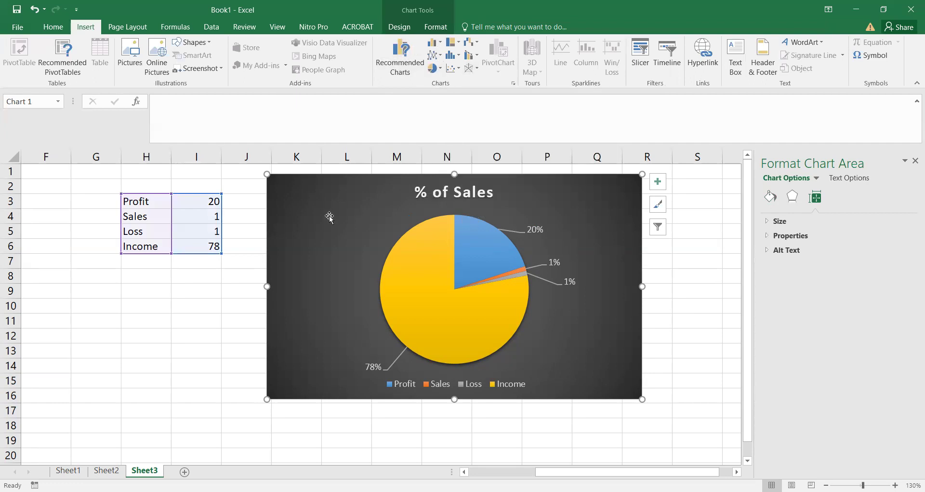
{"action": "key", "text": "Delete"}
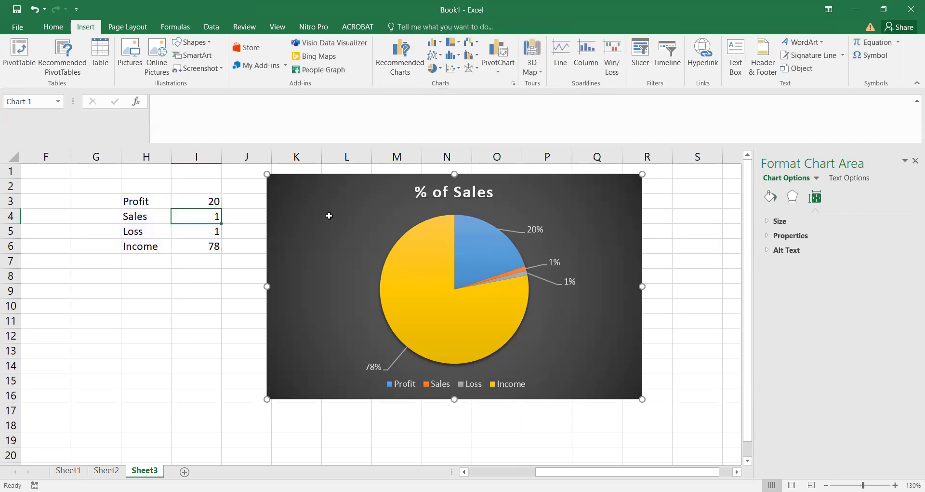
{"action": "left_click", "coordinate": [327, 215]}
{"action": "left_click_drag", "start_coordinate": [560, 470], "coordinate": [332, 438]}
{"action": "left_click", "coordinate": [77, 198]}
{"action": "left_click_drag", "start_coordinate": [34, 172], "coordinate": [260, 322]}
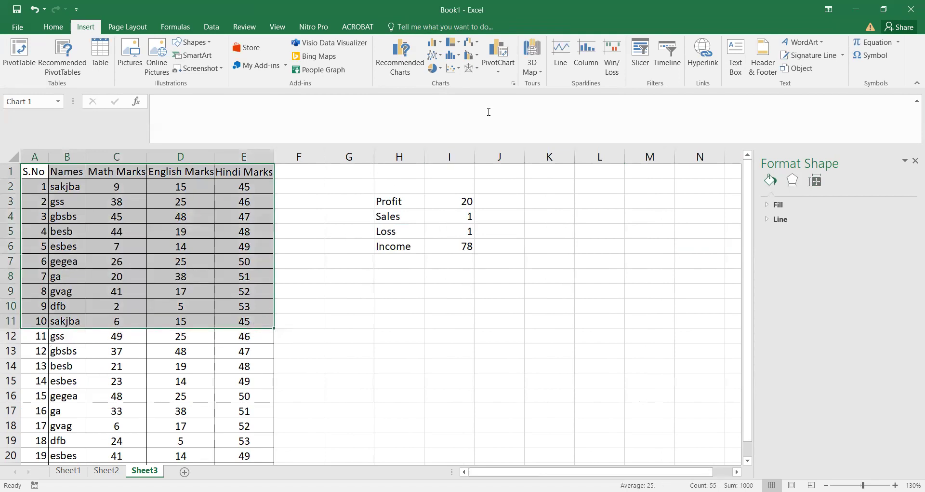
Try a scatter chart of the marks range with a dark chart style, and delete it
{"action": "left_click", "coordinate": [454, 68]}
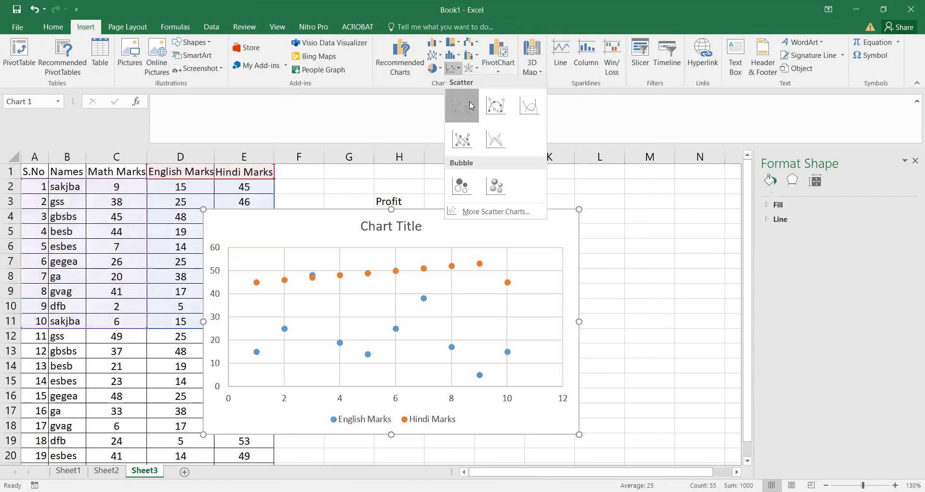
{"action": "left_click", "coordinate": [462, 105]}
{"action": "left_click", "coordinate": [499, 59]}
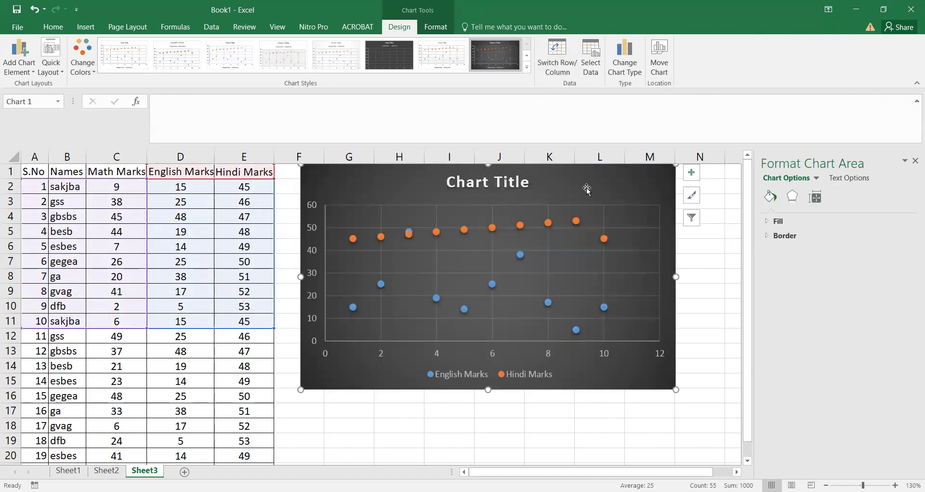
{"action": "key", "text": "Delete"}
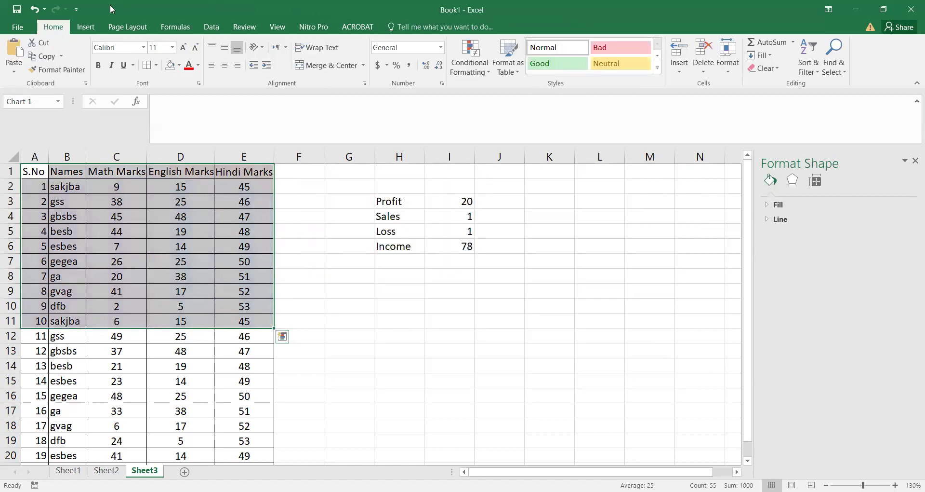
Try a 100% stacked line chart with markers for the marks range in a dark chart style, and delete it
{"action": "left_click", "coordinate": [89, 23]}
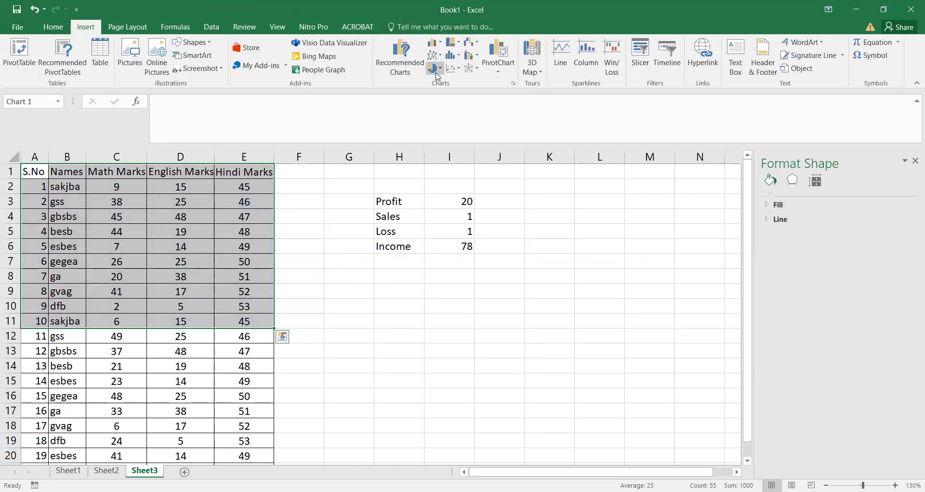
{"action": "left_click", "coordinate": [436, 56]}
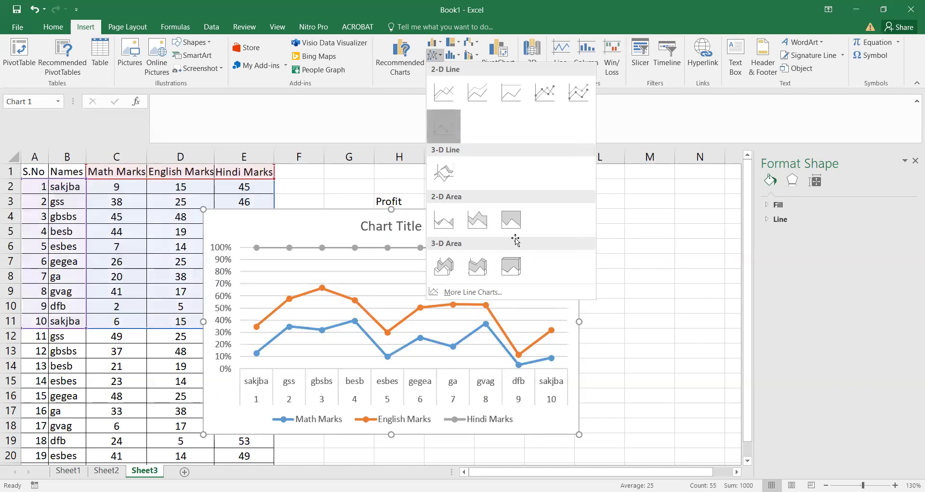
{"action": "left_click", "coordinate": [631, 189]}
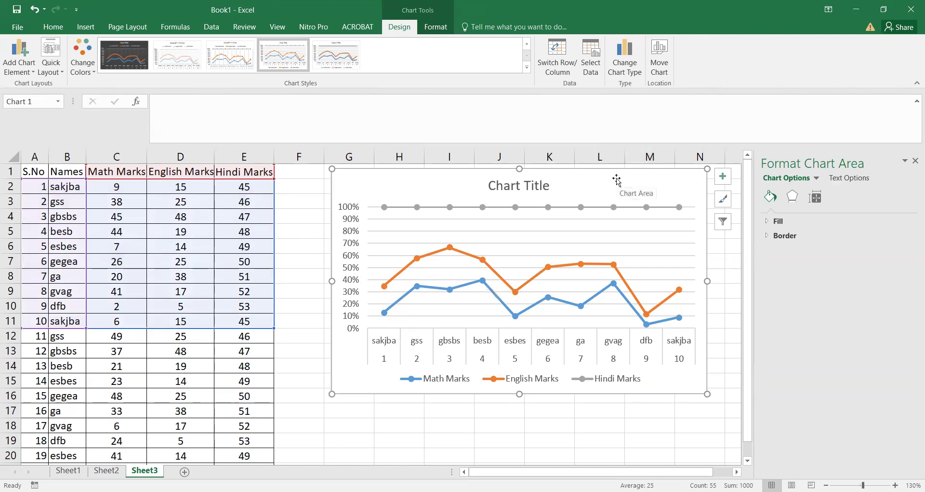
{"action": "left_click", "coordinate": [125, 56]}
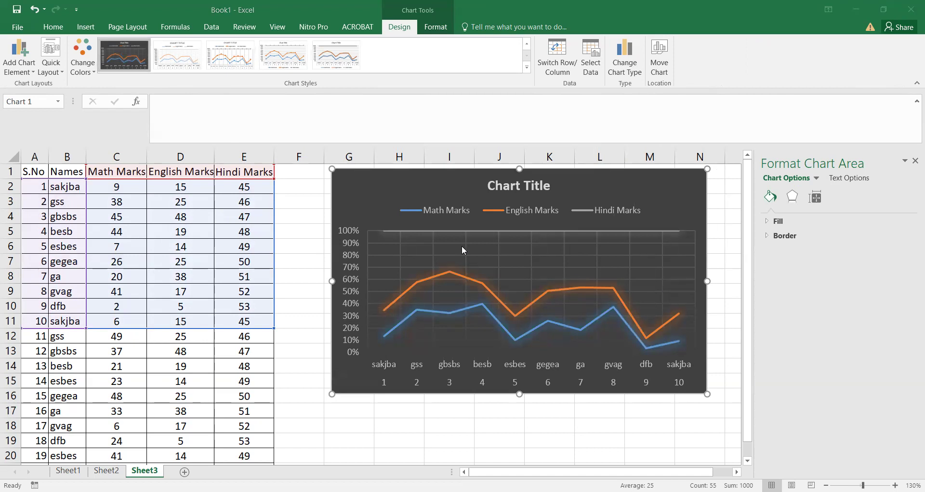
{"action": "left_click", "coordinate": [630, 194]}
{"action": "key", "text": "Delete"}
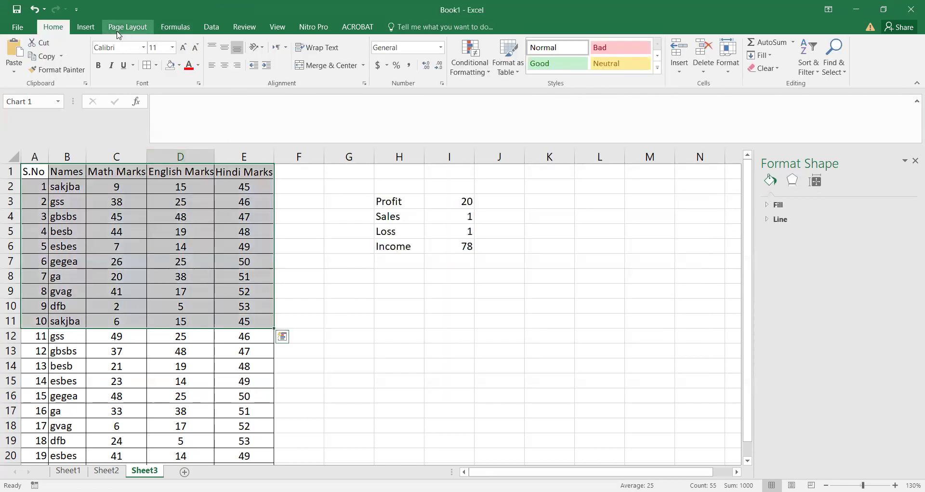
Examine the surface, combo, statistical, waterfall and stock, hierarchy and line chart types available for the marks range
{"action": "left_click", "coordinate": [86, 27]}
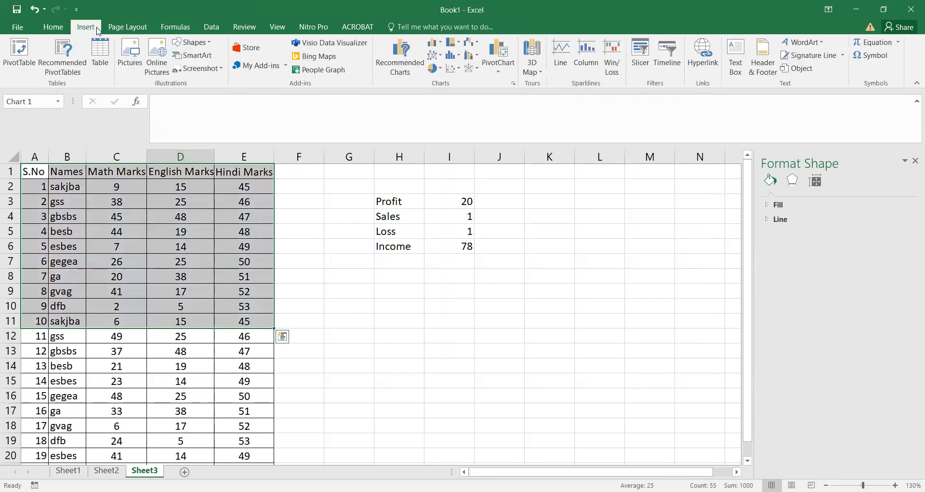
{"action": "left_click", "coordinate": [472, 70]}
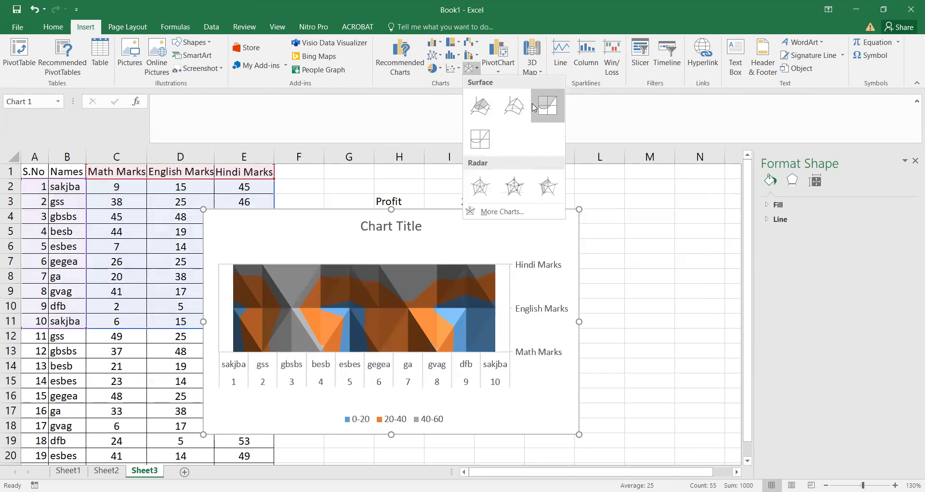
{"action": "left_click", "coordinate": [470, 55]}
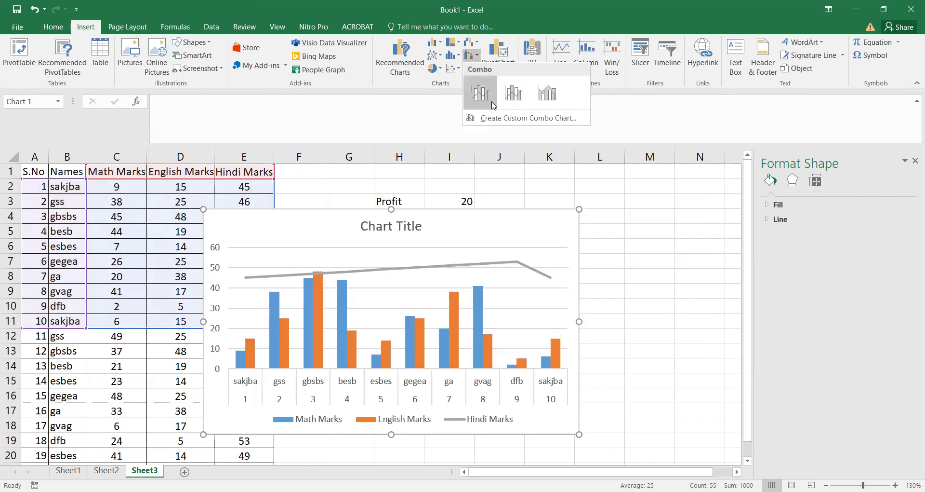
{"action": "left_click", "coordinate": [452, 54]}
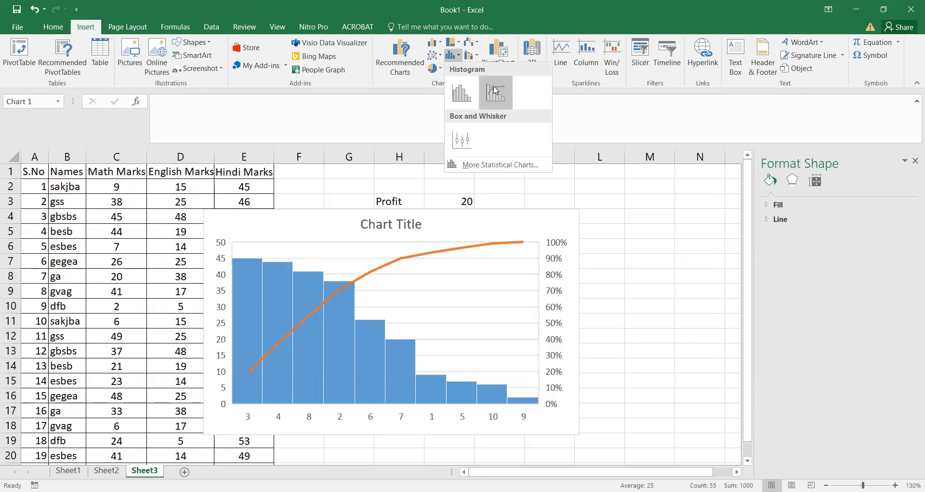
{"action": "left_click", "coordinate": [474, 46]}
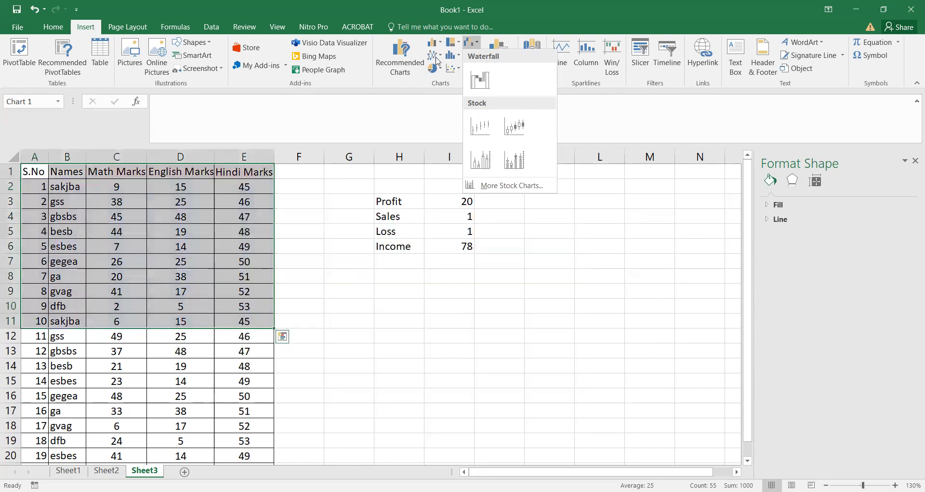
{"action": "left_click", "coordinate": [452, 44]}
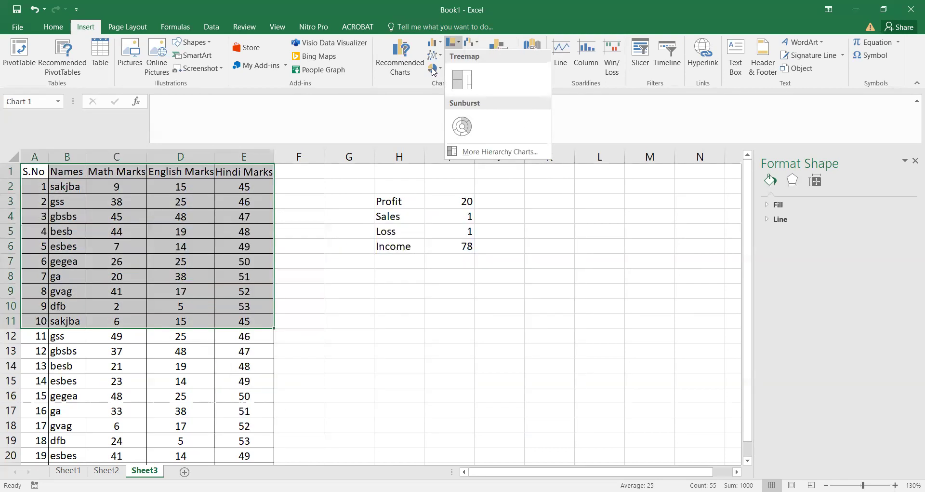
{"action": "left_click", "coordinate": [435, 54]}
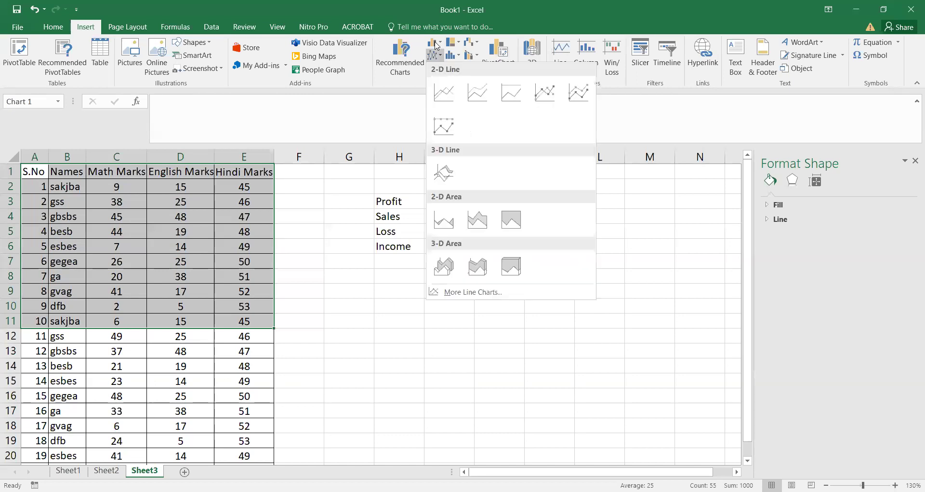
Insert a 2-D clustered column chart of the marks range, place it beside the data and apply the dark gradient chart style
{"action": "left_click", "coordinate": [435, 44]}
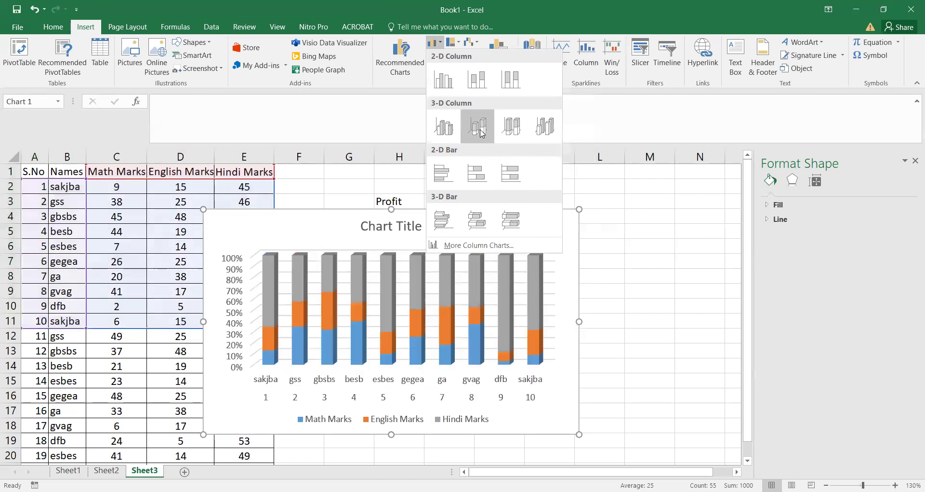
{"action": "left_click_drag", "start_coordinate": [324, 227], "coordinate": [465, 219]}
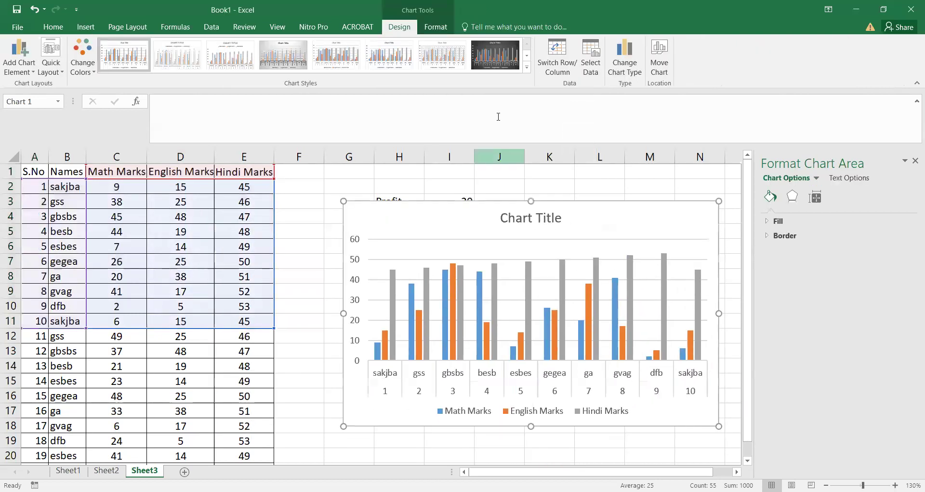
{"action": "left_click", "coordinate": [492, 54]}
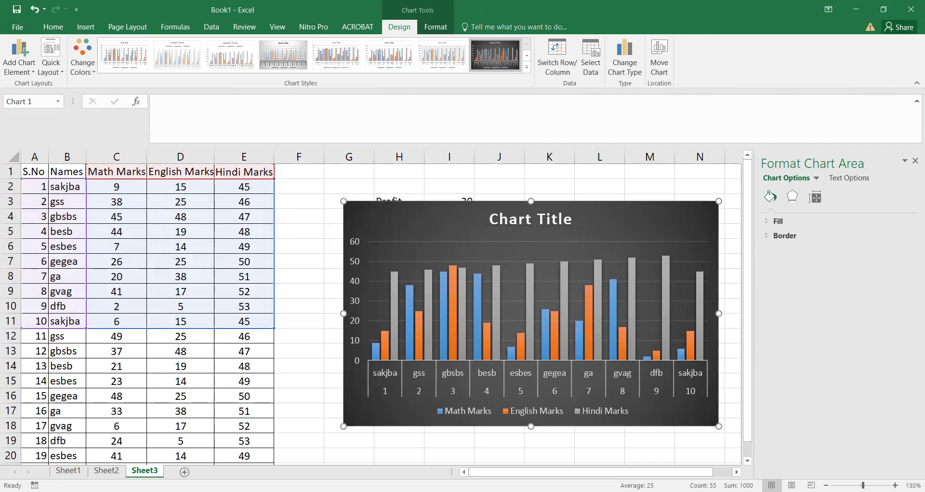
Review the Graph and Chart entries in the topic list on Sheet1, and return to the column chart on Sheet3
{"action": "left_click", "coordinate": [68, 470]}
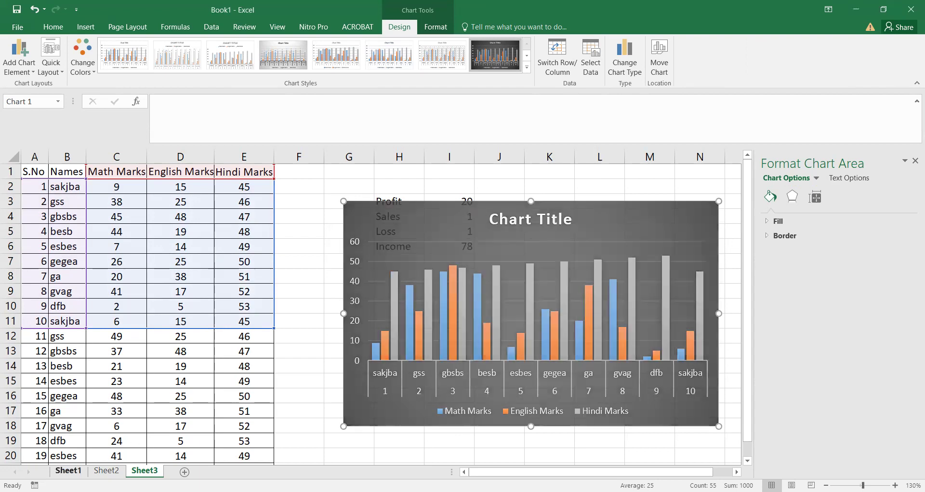
{"action": "left_click", "coordinate": [85, 191]}
{"action": "left_click", "coordinate": [71, 217]}
{"action": "left_click", "coordinate": [83, 196]}
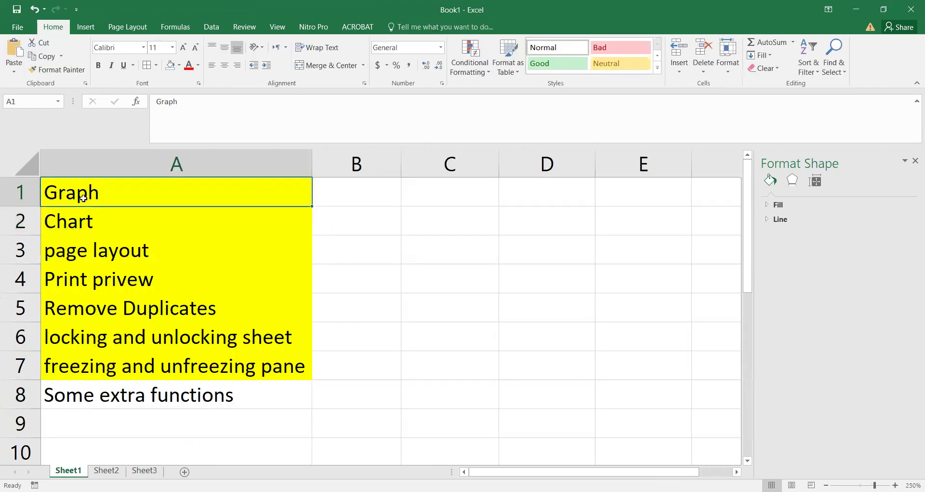
{"action": "left_click", "coordinate": [129, 223]}
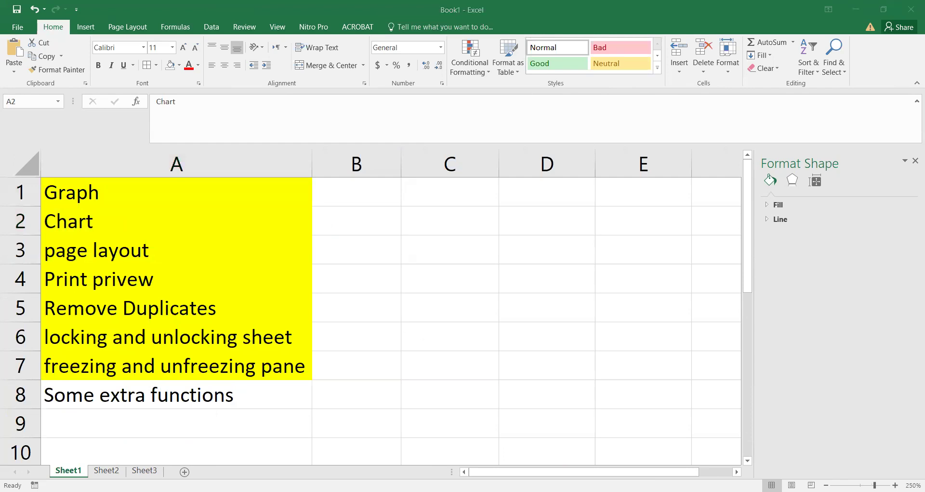
{"action": "left_click", "coordinate": [155, 470]}
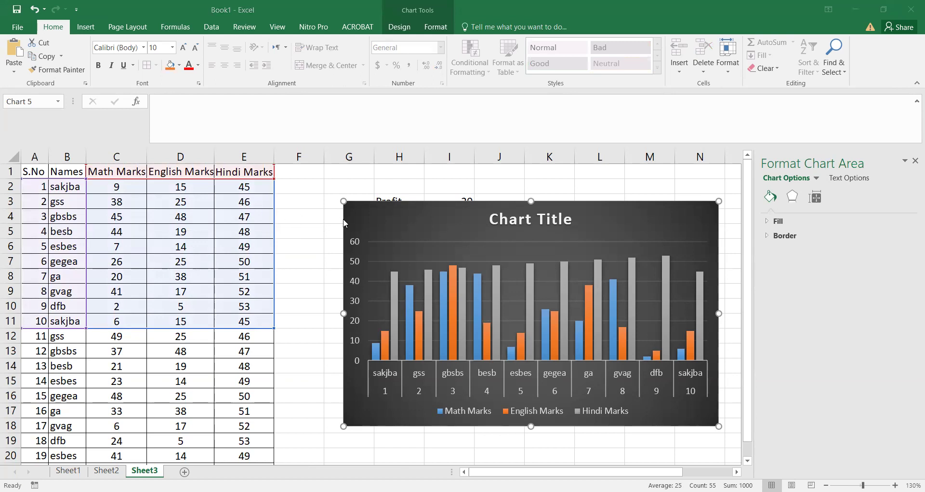
Add a new worksheet after Sheet3 and close the formatting pane
{"action": "left_click", "coordinate": [375, 215]}
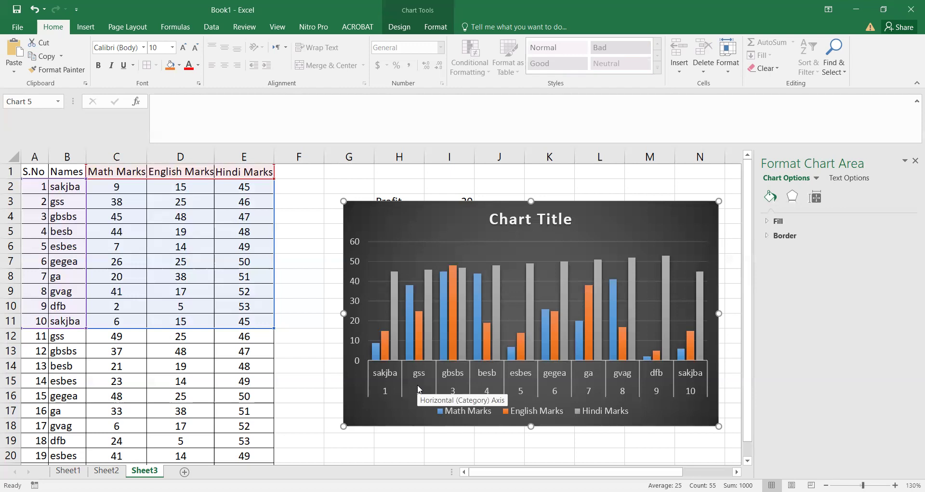
{"action": "left_click", "coordinate": [185, 471]}
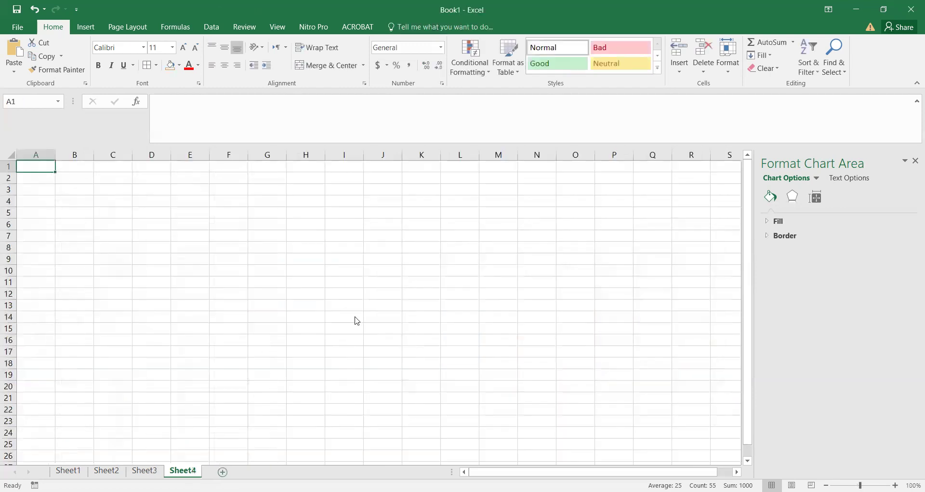
{"action": "left_click", "coordinate": [213, 301]}
{"action": "left_click", "coordinate": [39, 166]}
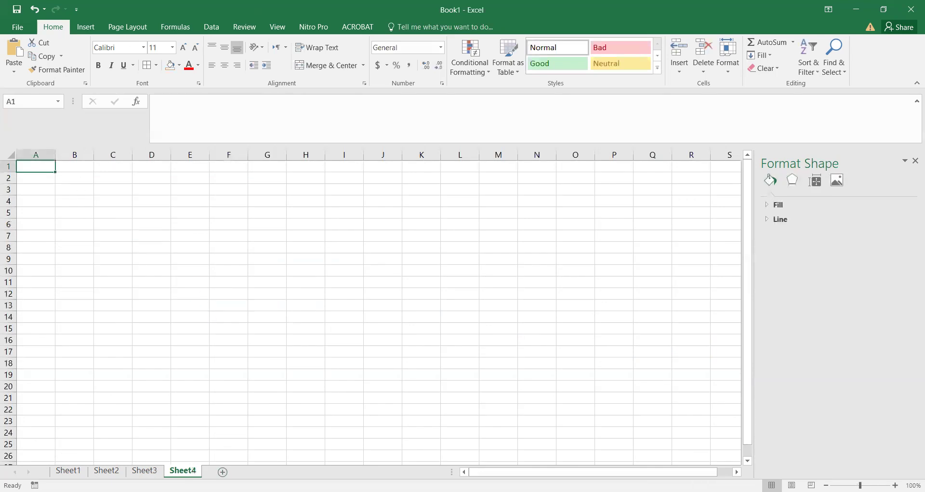
{"action": "left_click", "coordinate": [916, 161]}
{"action": "left_click", "coordinate": [213, 268]}
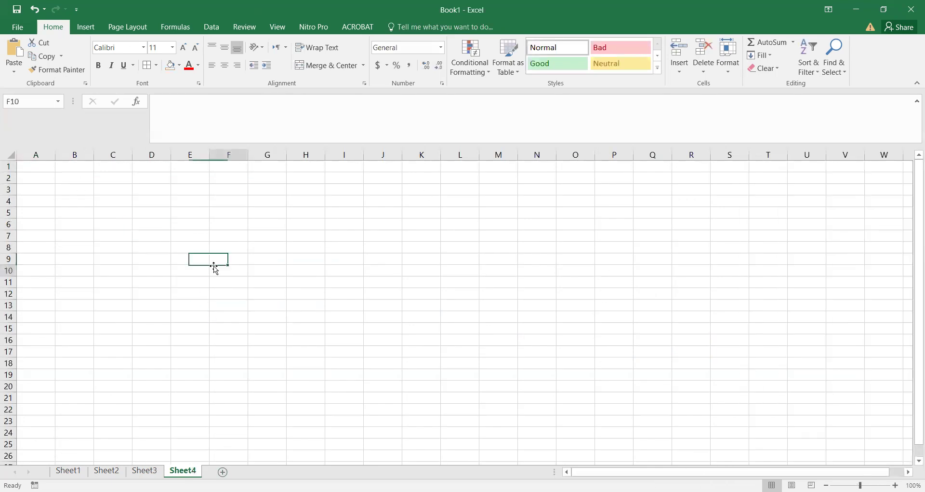
Enter the formula =RANDBETWEEN(1,50) in cell A1 of Sheet4, with the sheet zoomed to 130%
{"action": "left_click", "coordinate": [36, 169]}
{"action": "scroll", "coordinate": [104, 280], "scroll_direction": "up", "scroll_amount": 2}
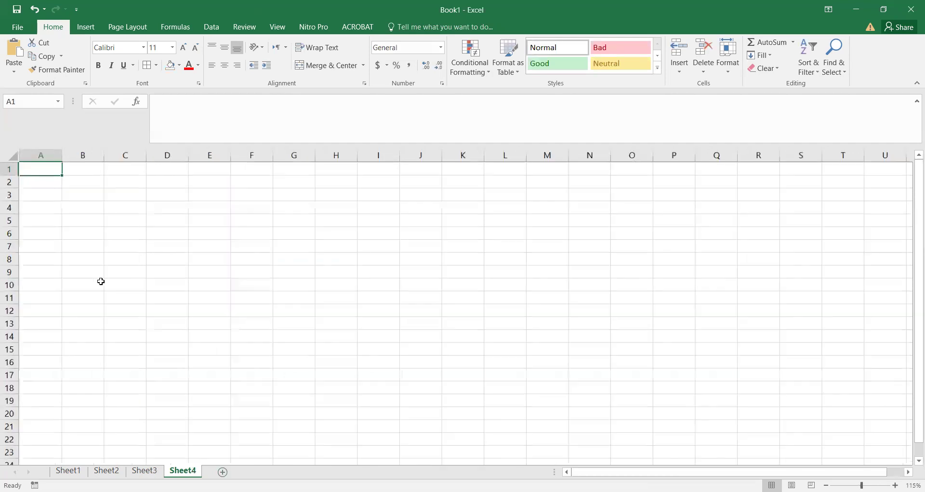
{"action": "left_click_drag", "start_coordinate": [56, 231], "coordinate": [57, 223]}
{"action": "left_click", "coordinate": [43, 169]}
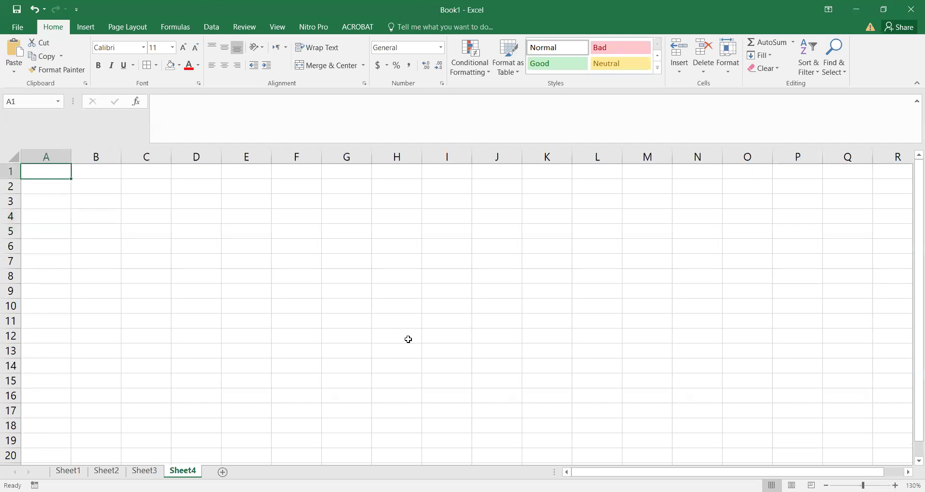
{"action": "type", "text": "=r"}
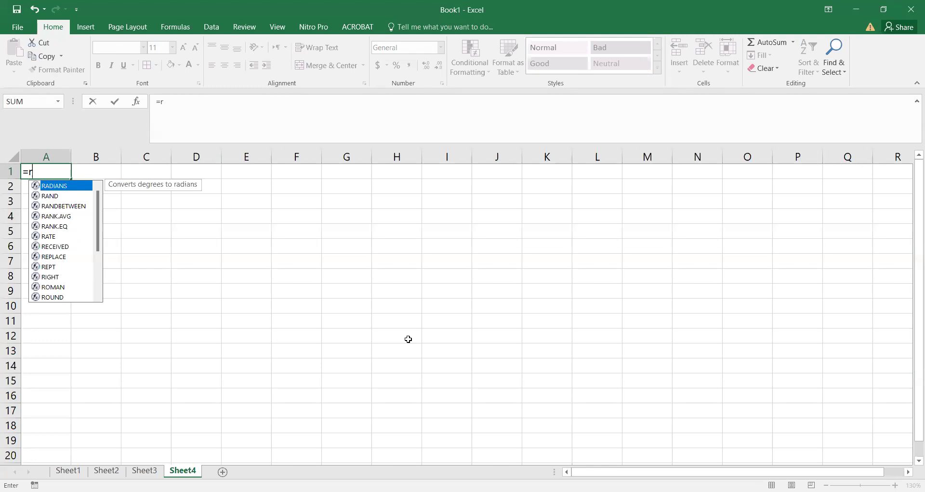
{"action": "key", "text": "Down"}
{"action": "key", "text": "Down"}
{"action": "key", "text": "Tab"}
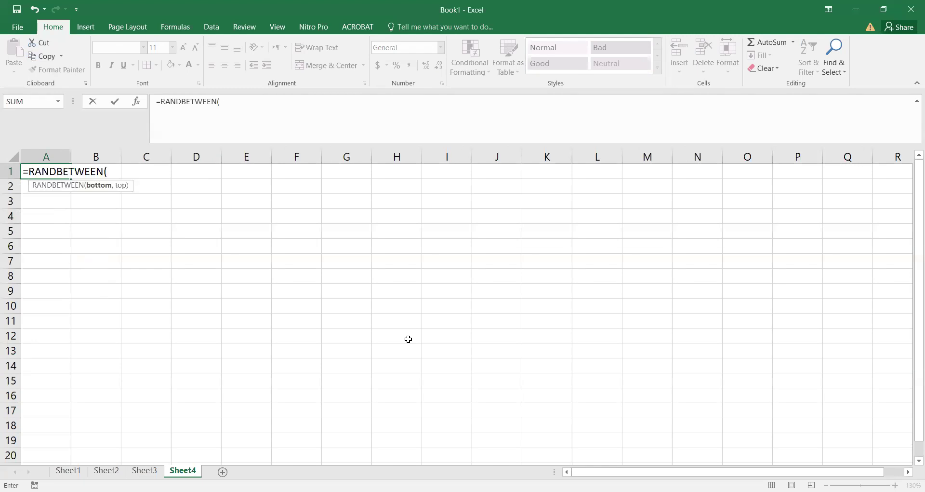
{"action": "type", "text": "1,50"}
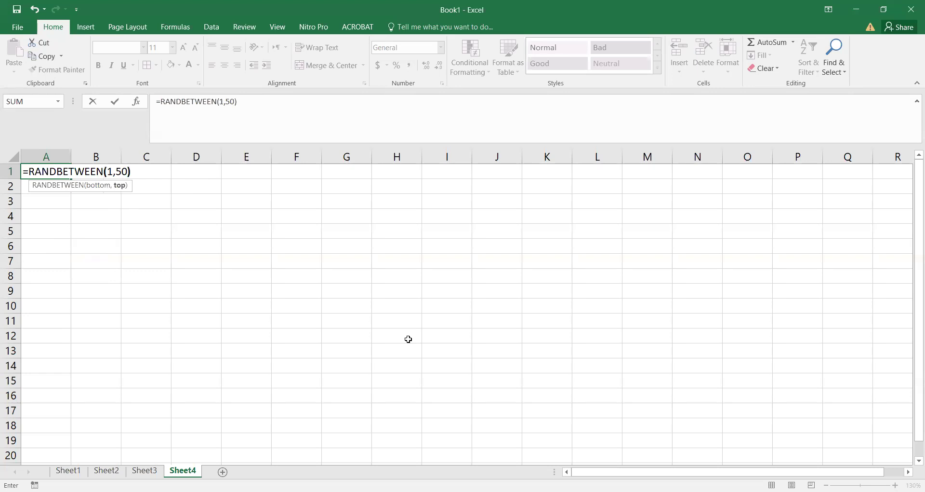
{"action": "key", "text": "ctrl+Return"}
Fill the random number formula from A1 down through A20
{"action": "key", "text": "shift+Down"}
{"action": "key", "text": "shift+Down"}
{"action": "key", "text": "shift+Down"}
{"action": "key", "text": "shift+Down"}
{"action": "key", "text": "shift+Down"}
{"action": "key", "text": "shift+Down"}
{"action": "key", "text": "shift+Down"}
{"action": "key", "text": "shift+Down"}
{"action": "key", "text": "shift+Down"}
{"action": "key", "text": "shift+Down"}
{"action": "key", "text": "shift+Down"}
{"action": "key", "text": "shift+Down"}
{"action": "key", "text": "shift+Down"}
{"action": "key", "text": "shift+Down"}
{"action": "key", "text": "shift+Down"}
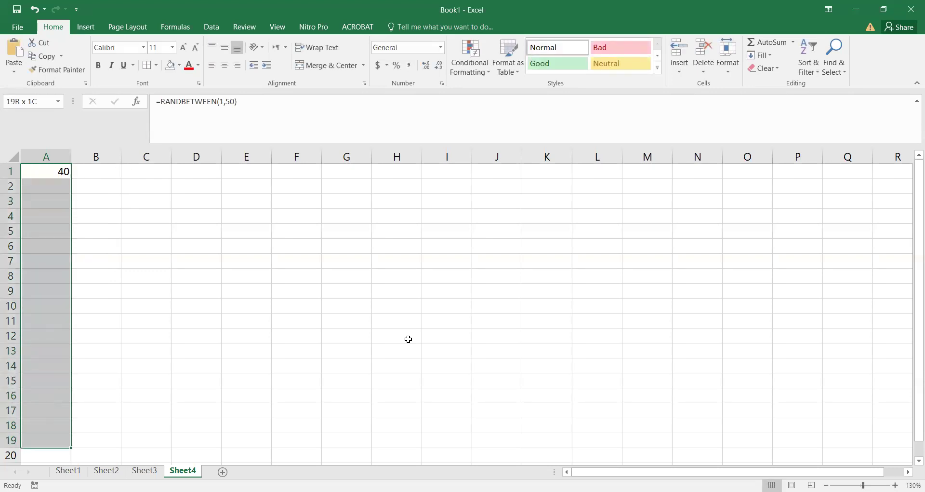
{"action": "key", "text": "shift+Down"}
{"action": "key", "text": "ctrl+c"}
{"action": "key", "text": "ctrl+d"}
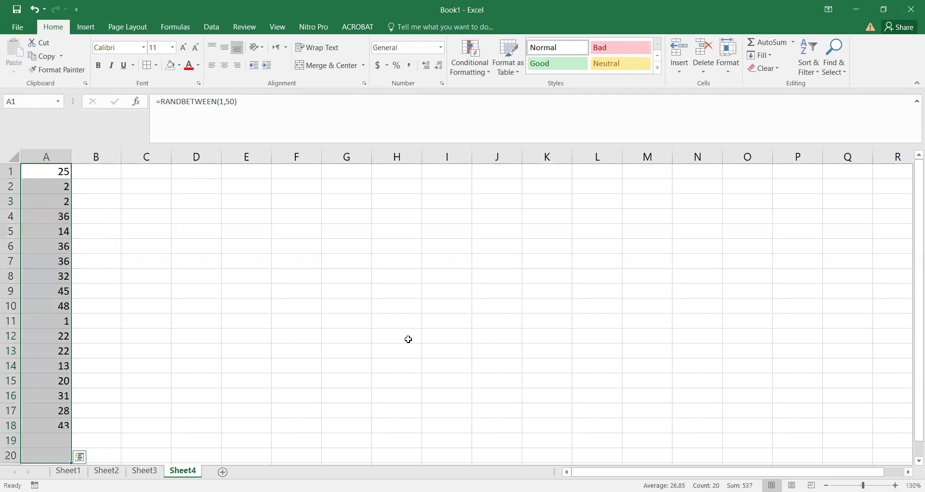
Copy the random number formulas in A1:A20 across columns B to O, rows 1 to 20
{"action": "key", "text": "ctrl+c"}
{"action": "key", "text": "Right"}
{"action": "key", "text": "shift+Down"}
{"action": "key", "text": "shift+Down"}
{"action": "key", "text": "shift+Down"}
{"action": "key", "text": "shift+Down"}
{"action": "key", "text": "shift+Down"}
{"action": "key", "text": "shift+Down"}
{"action": "key", "text": "shift+Down"}
{"action": "key", "text": "shift+Down"}
{"action": "key", "text": "shift+Down"}
{"action": "key", "text": "shift+Down"}
{"action": "key", "text": "shift+Down"}
{"action": "key", "text": "shift+Down"}
{"action": "key", "text": "shift+Down"}
{"action": "key", "text": "shift+Down"}
{"action": "key", "text": "shift+Down"}
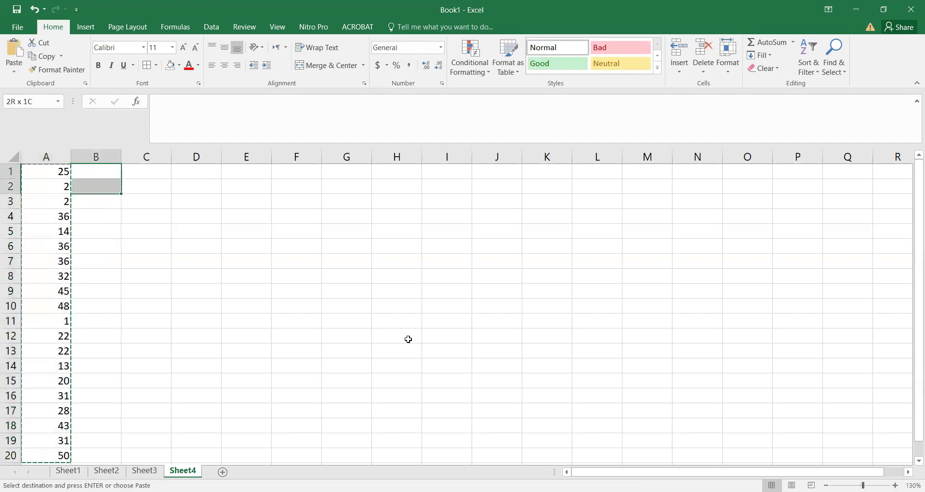
{"action": "key", "text": "shift+Down"}
{"action": "key", "text": "shift+Down"}
{"action": "key", "text": "shift+Down"}
{"action": "key", "text": "shift+Down"}
{"action": "key", "text": "shift+Right"}
{"action": "key", "text": "shift+Right"}
{"action": "key", "text": "shift+Right"}
{"action": "key", "text": "shift+Right"}
{"action": "key", "text": "shift+Right"}
{"action": "key", "text": "shift+Right"}
{"action": "key", "text": "shift+Right"}
{"action": "key", "text": "shift+Right"}
{"action": "key", "text": "shift+Right"}
{"action": "key", "text": "shift+Right"}
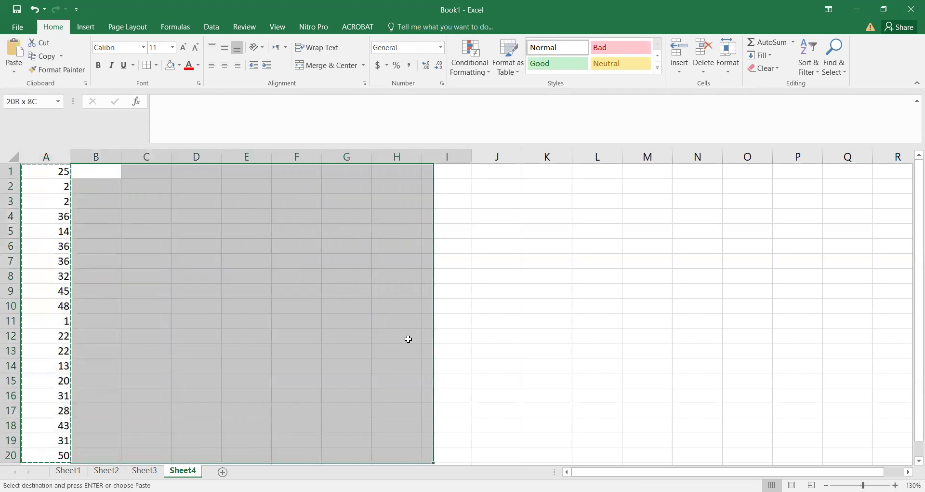
{"action": "key", "text": "shift+Right"}
{"action": "key", "text": "shift+Right"}
{"action": "key", "text": "shift+Right"}
{"action": "key", "text": "ctrl+v"}
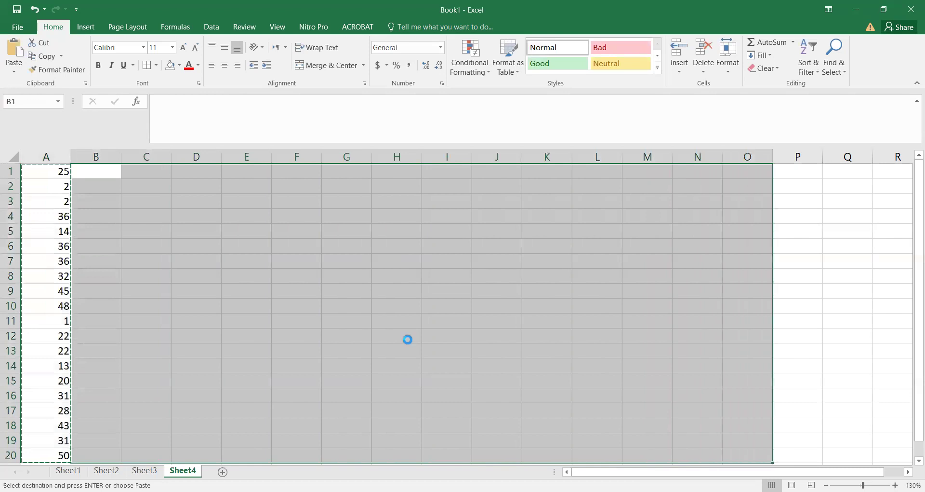
Convert the random number formulas in A1:O20 to static values by pasting them over themselves as values
{"action": "key", "text": "Left"}
{"action": "key", "text": "ctrl+Right"}
{"action": "key", "text": "ctrl+shift+Down"}
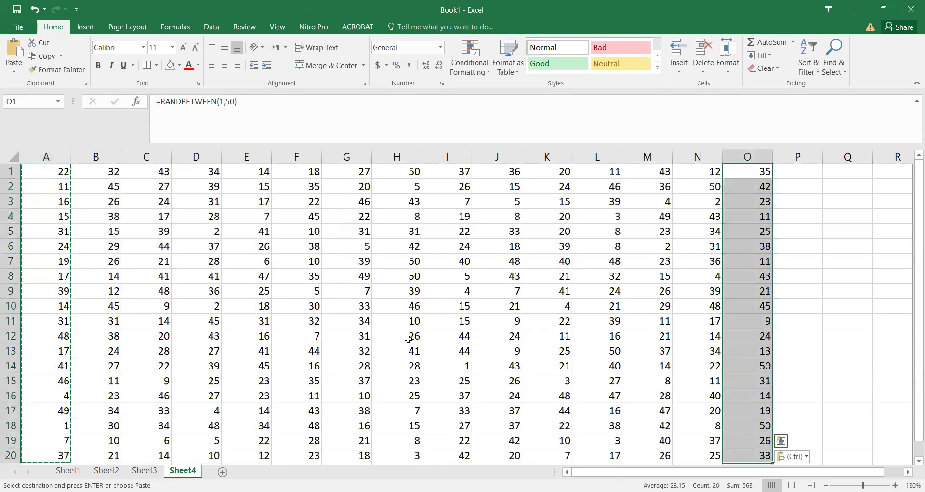
{"action": "key", "text": "Left"}
{"action": "key", "text": "ctrl+Left"}
{"action": "key", "text": "ctrl+shift+Right"}
{"action": "key", "text": "ctrl+shift+Down"}
{"action": "key", "text": "ctrl+c"}
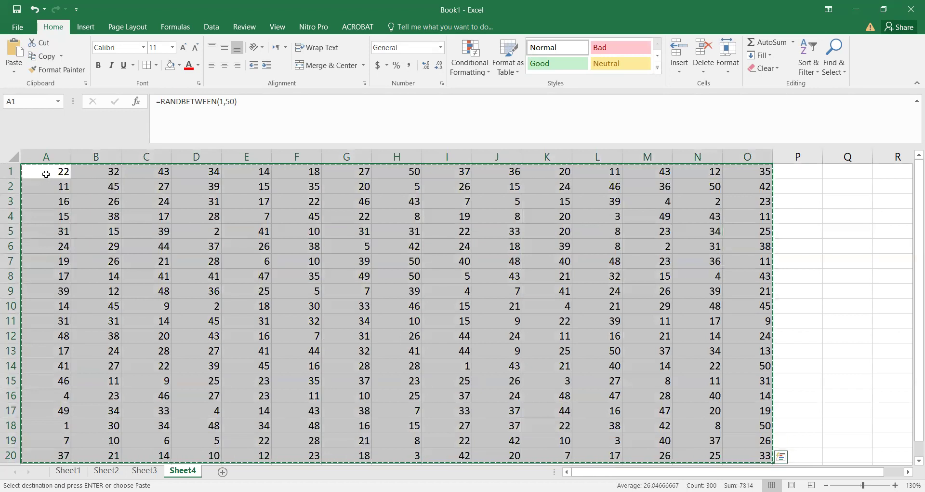
{"action": "right_click", "coordinate": [46, 174]}
{"action": "left_click", "coordinate": [88, 225]}
Try replacing every 22 in A1:O20 with nothing using Find and Replace
{"action": "left_click_drag", "start_coordinate": [46, 173], "coordinate": [752, 455]}
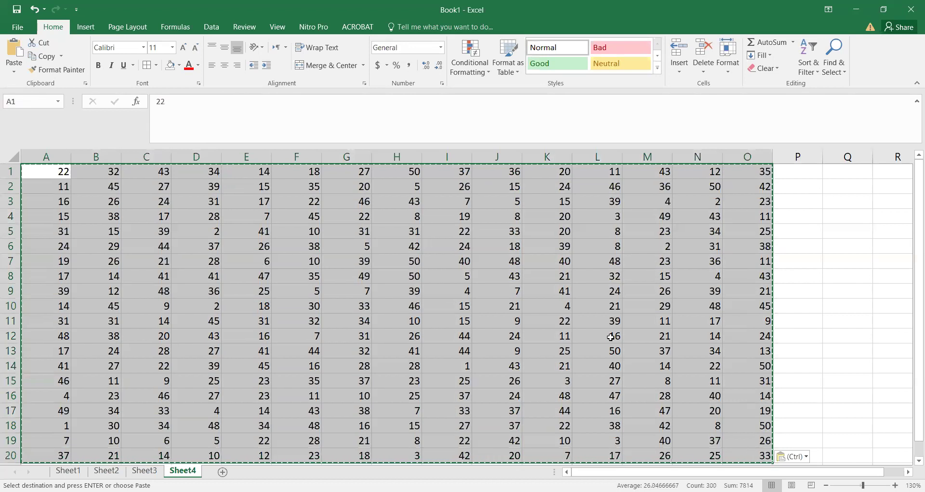
{"action": "key", "text": "ctrl+h"}
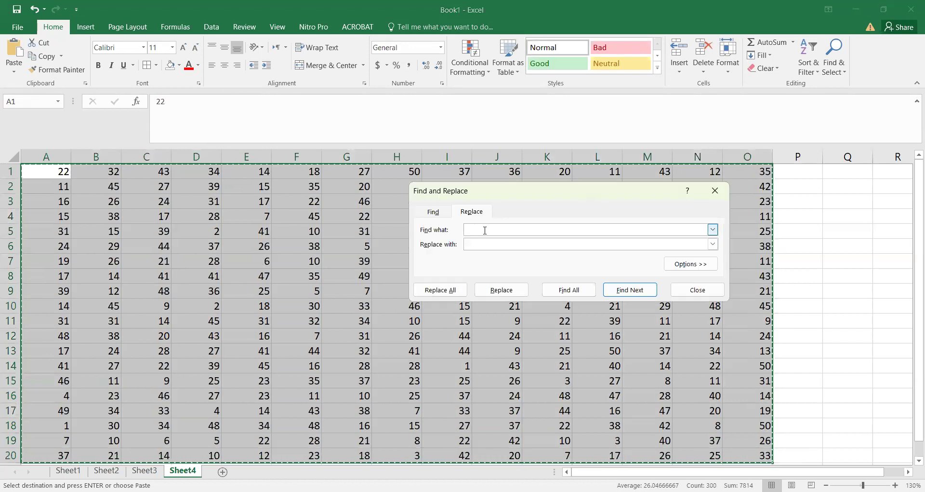
{"action": "type", "text": "22"}
{"action": "left_click", "coordinate": [453, 290]}
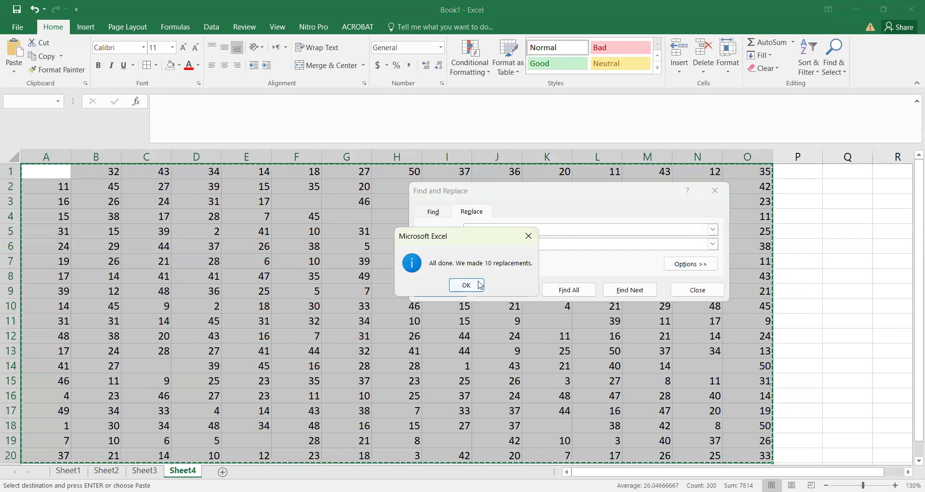
{"action": "left_click", "coordinate": [466, 285]}
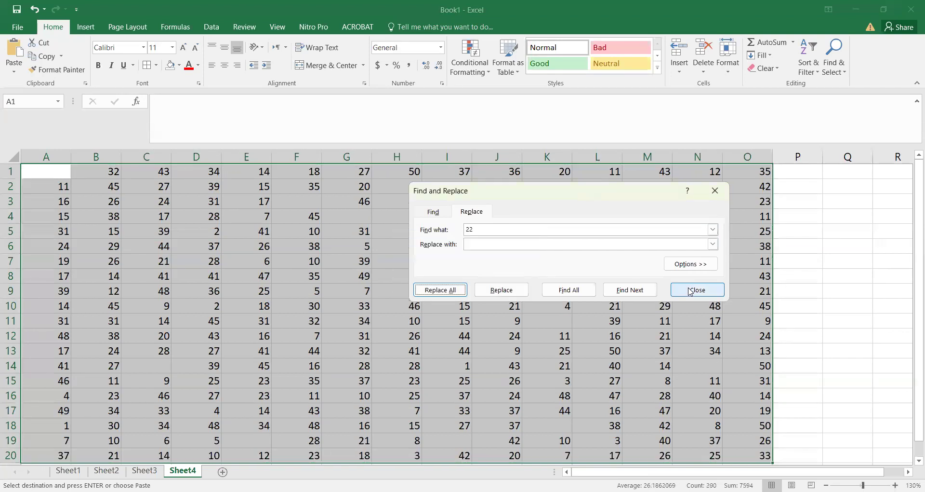
{"action": "left_click", "coordinate": [697, 289]}
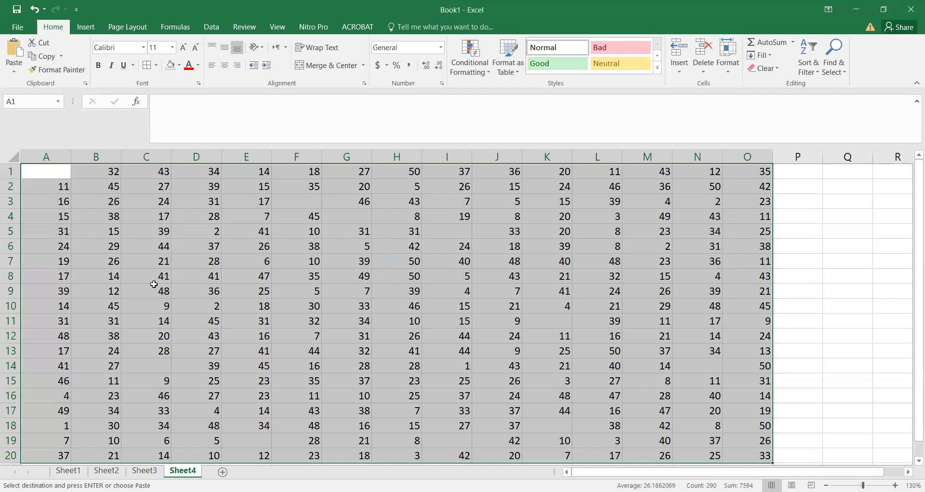
Undo the replacement of the 22s in the number block
{"action": "left_click", "coordinate": [157, 265]}
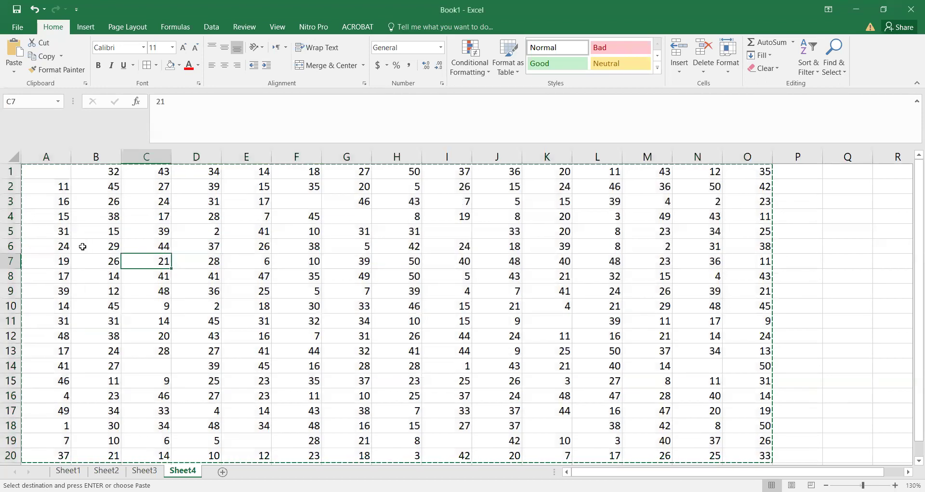
{"action": "left_click", "coordinate": [106, 203]}
{"action": "left_click", "coordinate": [98, 259]}
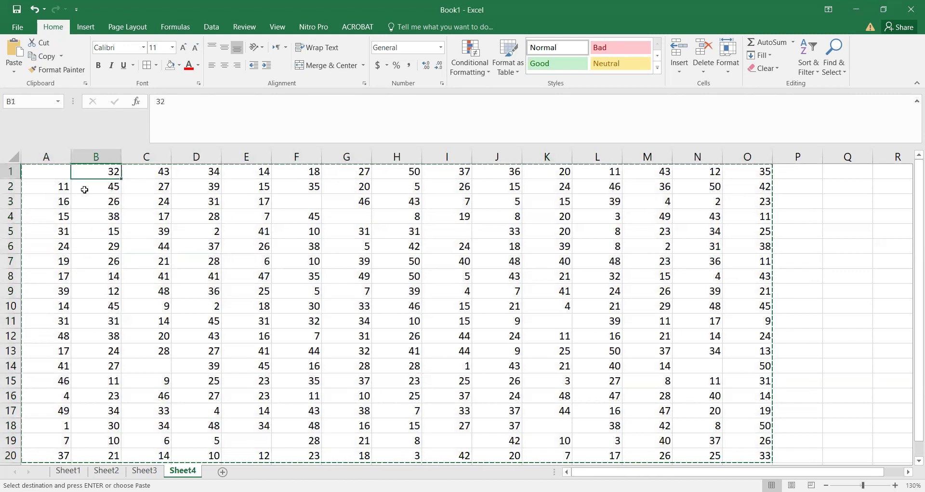
{"action": "left_click", "coordinate": [62, 174]}
{"action": "key", "text": "ctrl+z"}
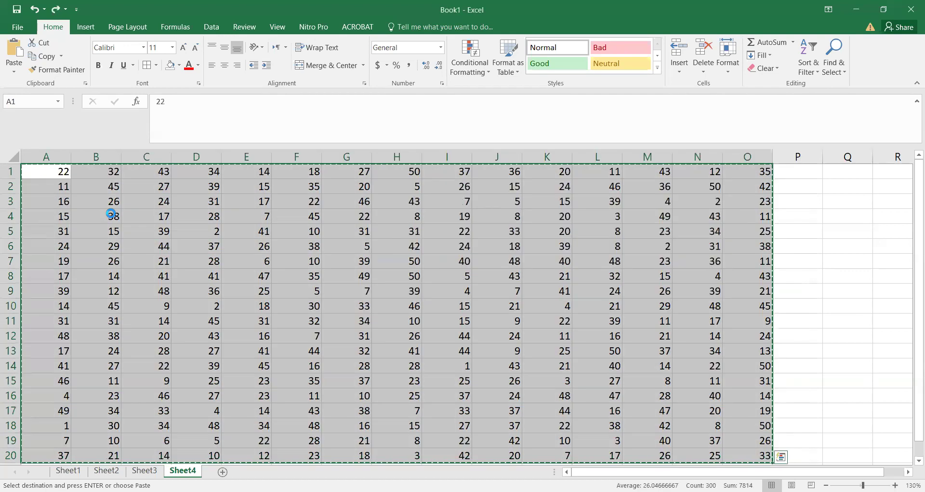
Move the column B numbers to the end of the column A list, starting at A21
{"action": "left_click", "coordinate": [108, 174]}
{"action": "key", "text": "ctrl+shift+Down"}
{"action": "key", "text": "ctrl+c"}
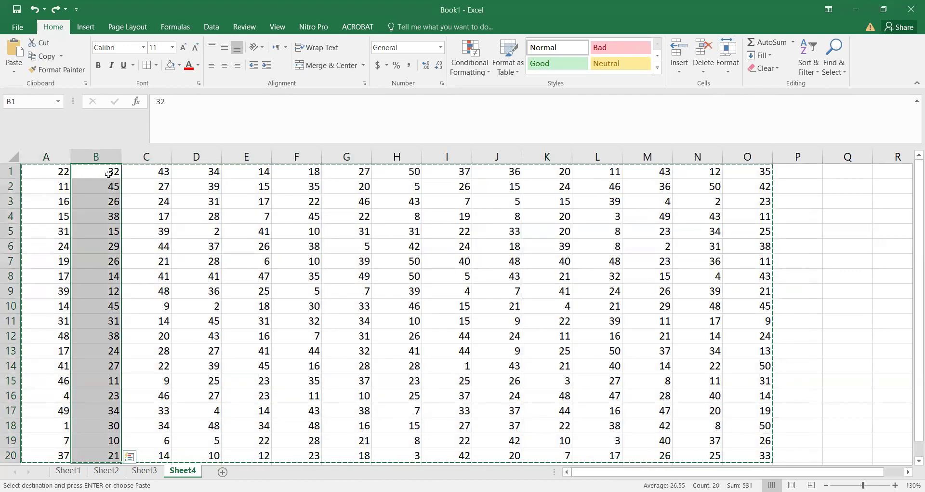
{"action": "key", "text": "Left"}
{"action": "key", "text": "ctrl+Down"}
{"action": "key", "text": "Down"}
{"action": "key", "text": "ctrl+v"}
{"action": "key", "text": "ctrl+Up"}
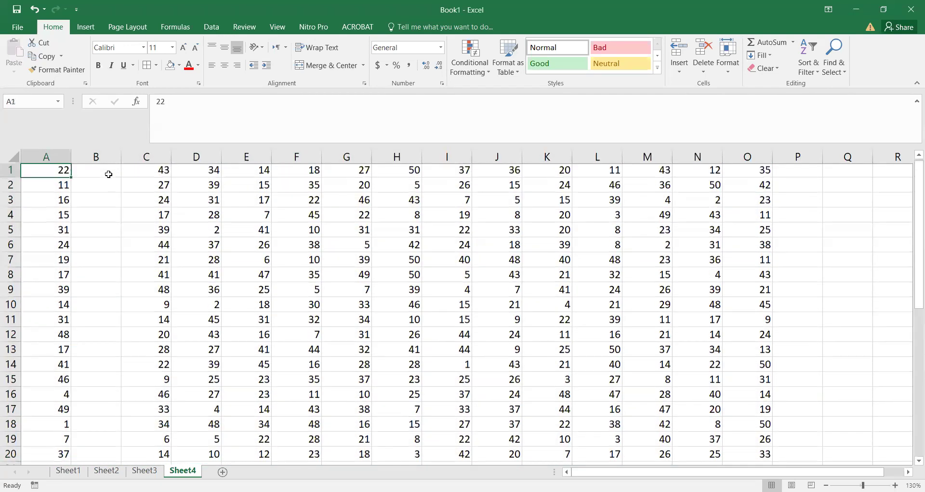
Move the column C numbers to the end of the column A list, starting at A41
{"action": "key", "text": "Right"}
{"action": "key", "text": "Right"}
{"action": "key", "text": "Right"}
{"action": "key", "text": "Left"}
{"action": "key", "text": "ctrl+shift+Down"}
{"action": "key", "text": "ctrl+c"}
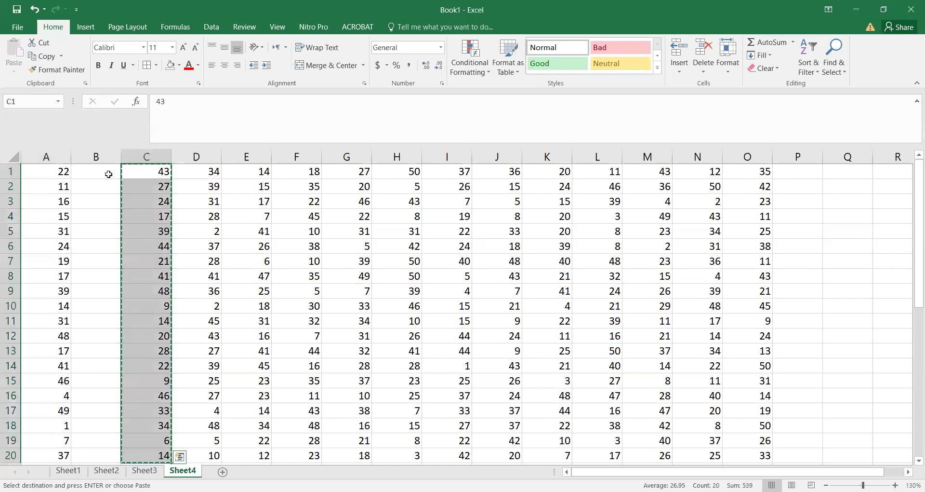
{"action": "key", "text": "Left"}
{"action": "key", "text": "Left"}
{"action": "key", "text": "ctrl+Down"}
{"action": "key", "text": "Down"}
{"action": "key", "text": "ctrl+v"}
{"action": "key", "text": "ctrl+Up"}
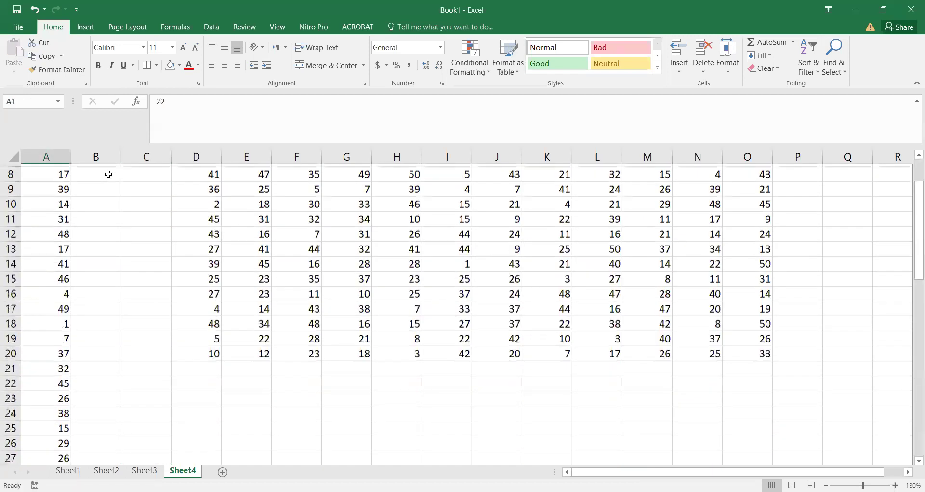
Clear the remaining numbers in D1:O20
{"action": "key", "text": "Right"}
{"action": "key", "text": "Right"}
{"action": "key", "text": "Right"}
{"action": "key", "text": "ctrl+shift+Right"}
{"action": "key", "text": "ctrl+shift+Down"}
{"action": "key", "text": "Delete"}
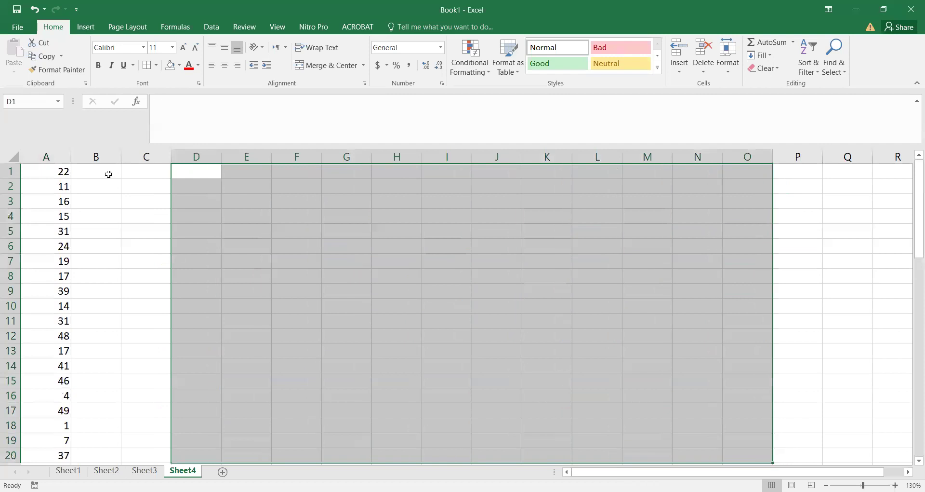
Duplicate the column A list directly below itself so the numbers extend to row 120
{"action": "key", "text": "Left"}
{"action": "key", "text": "Left"}
{"action": "key", "text": "Left"}
{"action": "key", "text": "ctrl+shift+Down"}
{"action": "key", "text": "ctrl+c"}
{"action": "key", "text": "ctrl+Down"}
{"action": "key", "text": "Down"}
{"action": "key", "text": "ctrl+v"}
{"action": "key", "text": "ctrl+Up"}
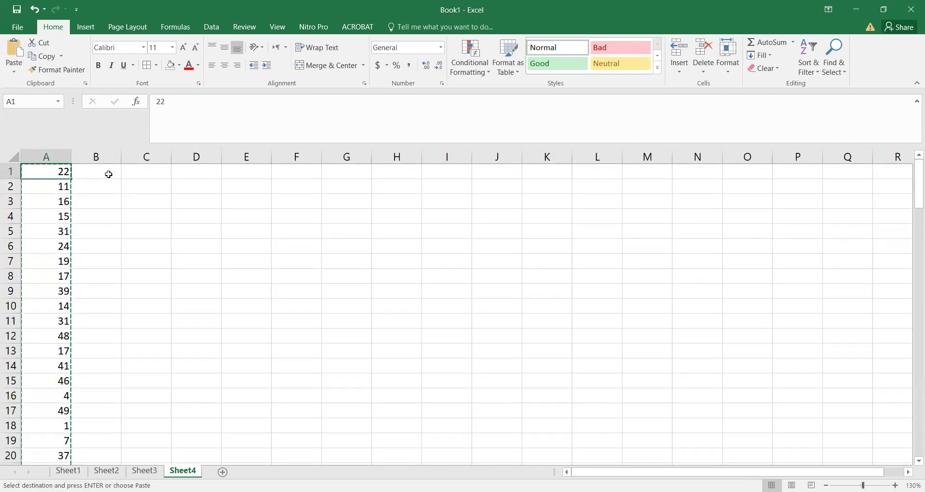
Replace every 22 in A1:A120 with nothing using Find and Replace, and return to cell A1
{"action": "key", "text": "ctrl+shift+Down"}
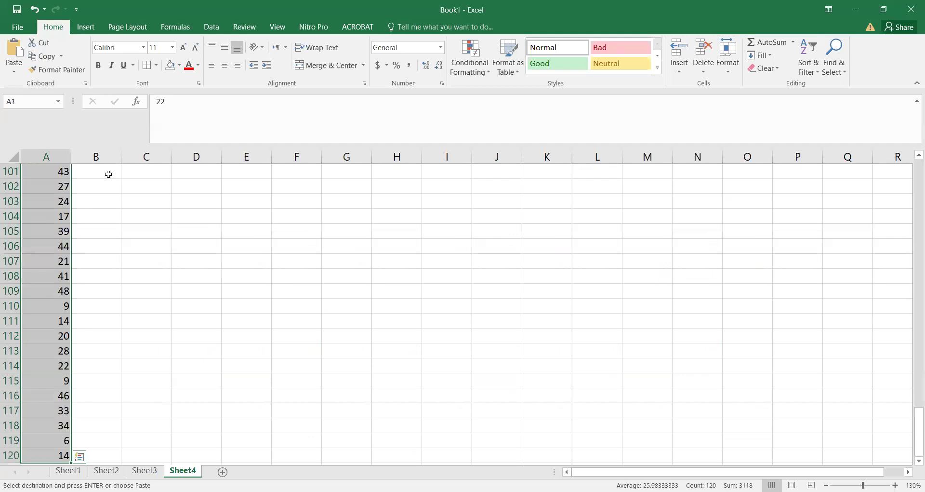
{"action": "key", "text": "ctrl+h"}
{"action": "left_click", "coordinate": [453, 304]}
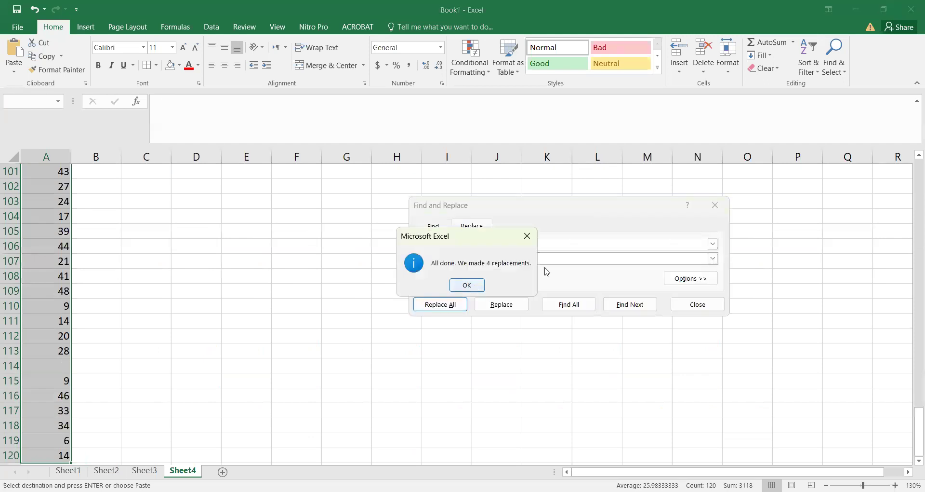
{"action": "key", "text": "Return"}
{"action": "key", "text": "Escape"}
{"action": "key", "text": "ctrl+Home"}
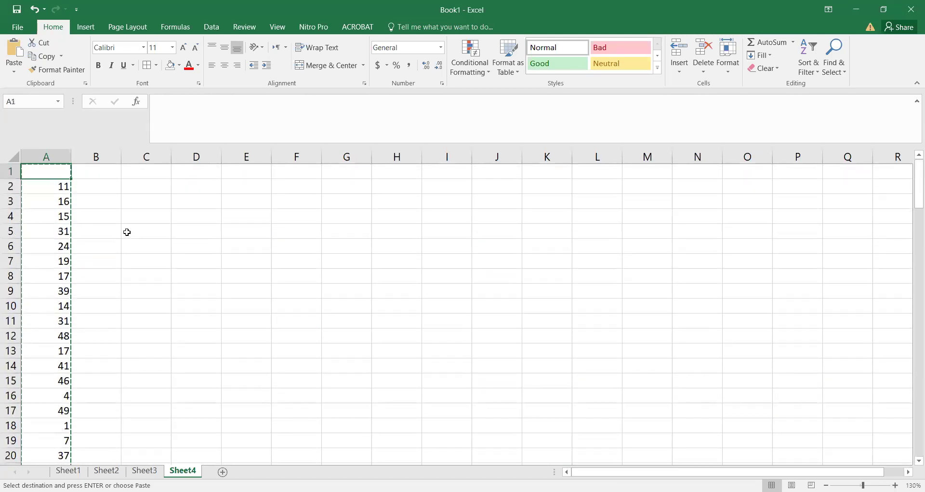
{"action": "left_click", "coordinate": [127, 232]}
{"action": "left_click", "coordinate": [164, 263]}
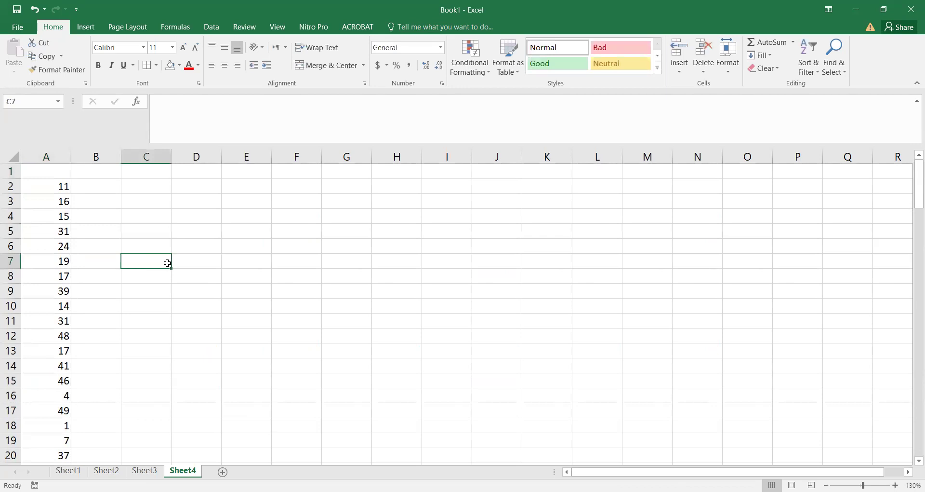
{"action": "left_click", "coordinate": [63, 230]}
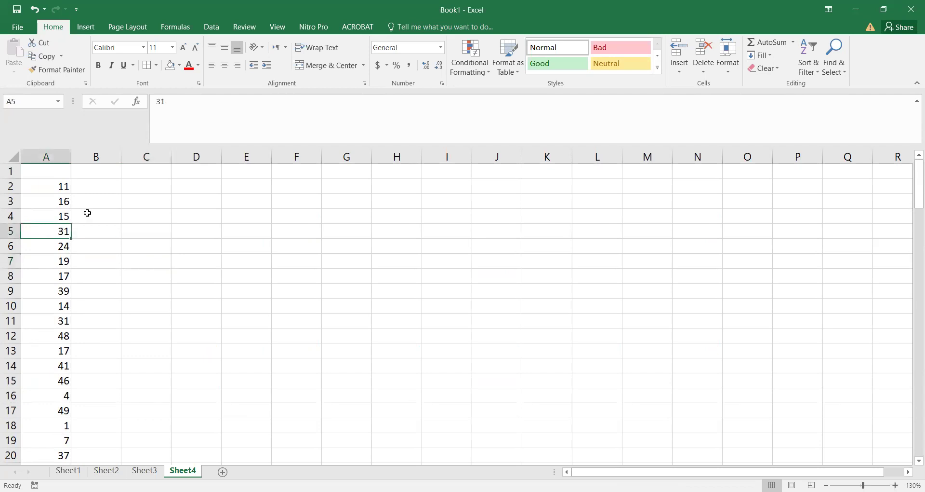
Clear the number in A11 and one more number further down column A to create extra blank cells
{"action": "left_click", "coordinate": [50, 186]}
{"action": "left_click", "coordinate": [40, 261]}
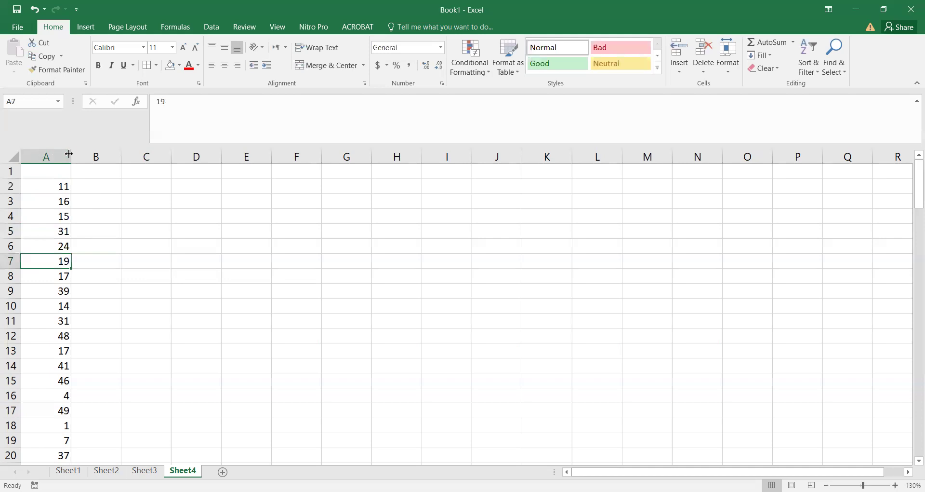
{"action": "scroll", "coordinate": [58, 260], "scroll_direction": "down", "scroll_amount": 8}
{"action": "scroll", "coordinate": [47, 320], "scroll_direction": "down", "scroll_amount": 7}
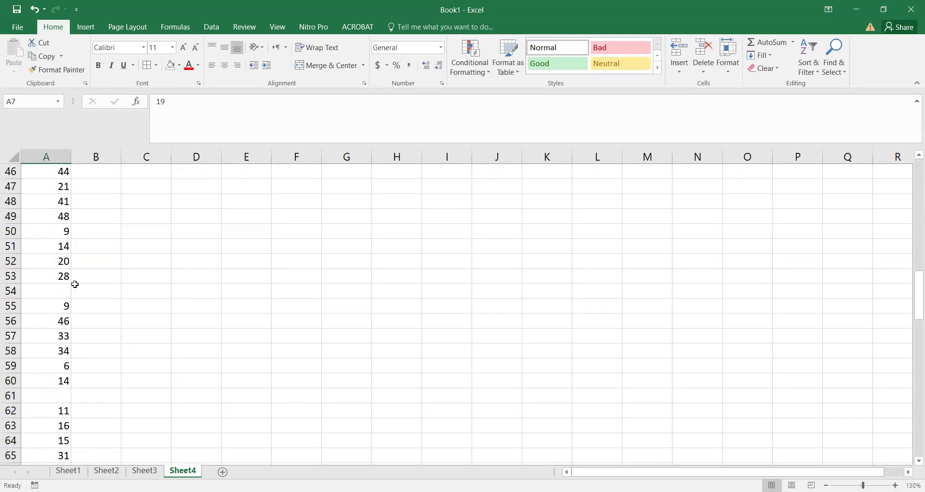
{"action": "scroll", "coordinate": [48, 333], "scroll_direction": "up", "scroll_amount": 15}
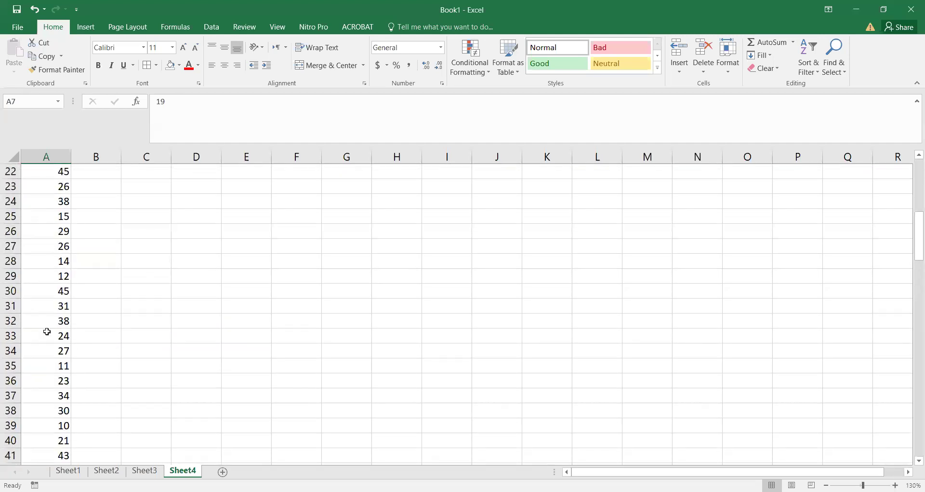
{"action": "left_click", "coordinate": [54, 321]}
{"action": "key", "text": "Delete"}
{"action": "scroll", "coordinate": [146, 370], "scroll_direction": "down", "scroll_amount": 9}
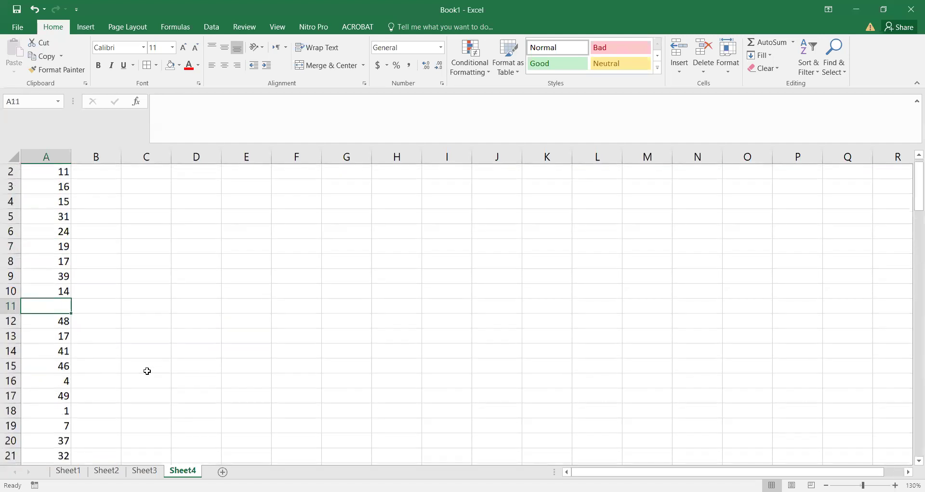
{"action": "left_click", "coordinate": [62, 376]}
{"action": "key", "text": "Delete"}
Clear A70, A103 and two other numbers in the lower part of column A, and return to the sheet's first rows
{"action": "scroll", "coordinate": [114, 403], "scroll_direction": "down", "scroll_amount": 9}
{"action": "left_click", "coordinate": [63, 396]}
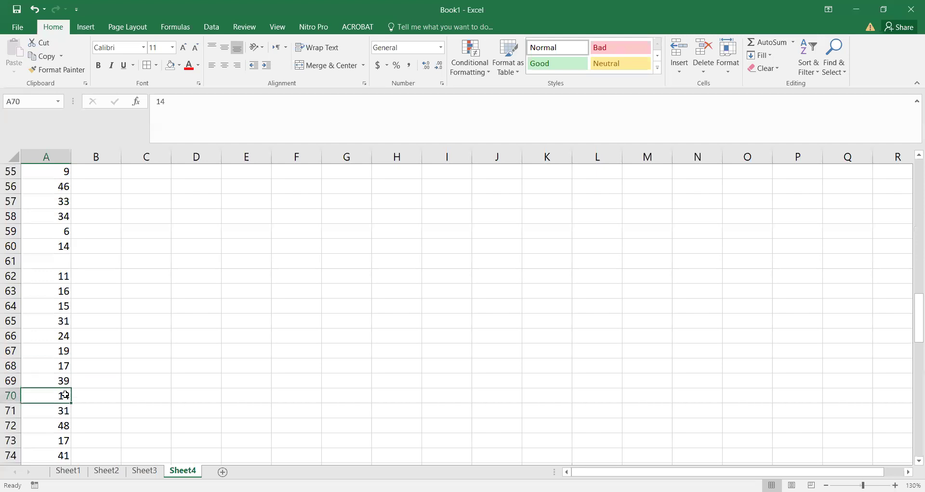
{"action": "key", "text": "Delete"}
{"action": "scroll", "coordinate": [67, 400], "scroll_direction": "down", "scroll_amount": 9}
{"action": "left_click", "coordinate": [67, 400]}
{"action": "key", "text": "Delete"}
{"action": "scroll", "coordinate": [144, 417], "scroll_direction": "down", "scroll_amount": 10}
{"action": "left_click", "coordinate": [55, 289]}
{"action": "key", "text": "Delete"}
{"action": "scroll", "coordinate": [144, 325], "scroll_direction": "up", "scroll_amount": 7}
{"action": "scroll", "coordinate": [105, 319], "scroll_direction": "up", "scroll_amount": 2}
{"action": "scroll", "coordinate": [60, 380], "scroll_direction": "down", "scroll_amount": 2}
{"action": "left_click", "coordinate": [58, 351]}
{"action": "key", "text": "Delete"}
{"action": "scroll", "coordinate": [146, 352], "scroll_direction": "up", "scroll_amount": 20}
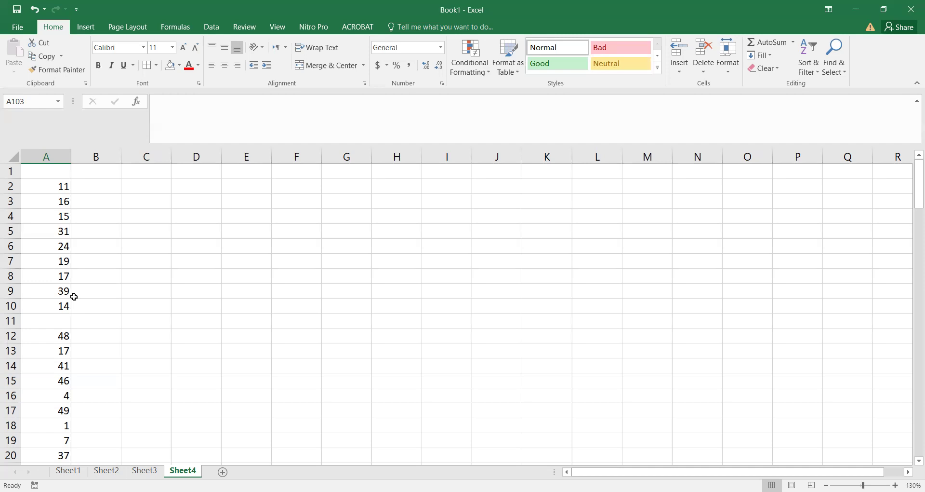
{"action": "left_click", "coordinate": [152, 276]}
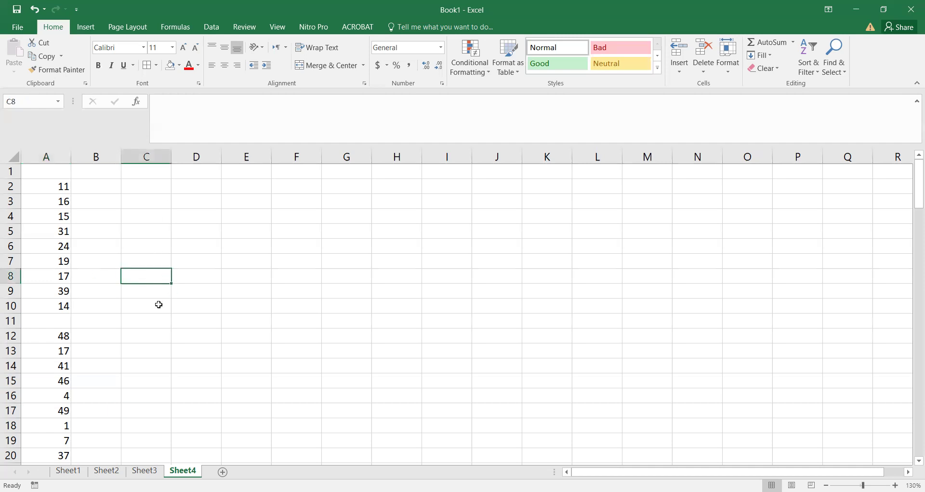
{"action": "left_click", "coordinate": [207, 263]}
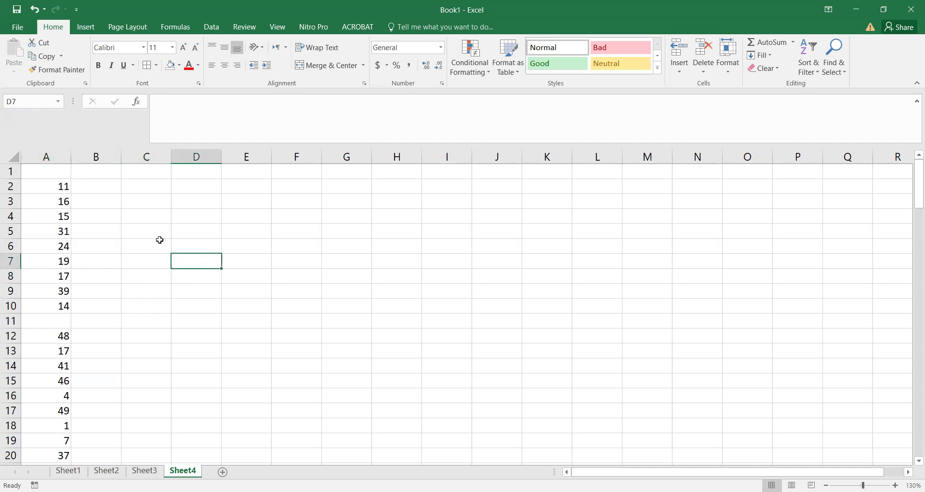
{"action": "left_click", "coordinate": [234, 278]}
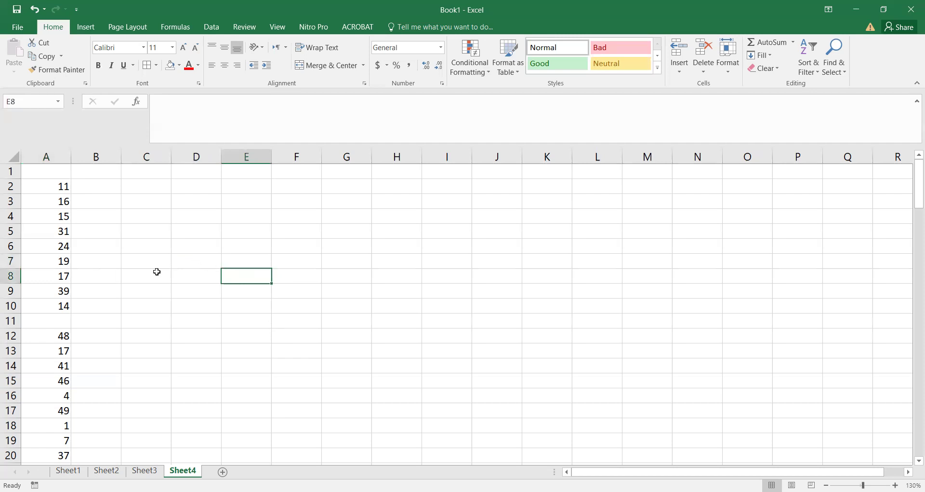
Select all blank cells in column A using Go To Special with the Blanks option
{"action": "left_click", "coordinate": [58, 158]}
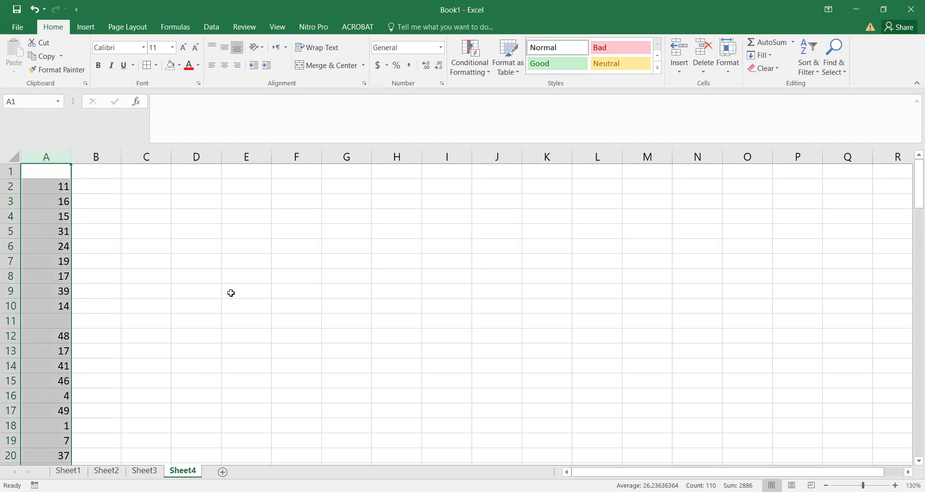
{"action": "key", "text": "ctrl+g"}
{"action": "left_click_drag", "start_coordinate": [506, 147], "coordinate": [336, 230]}
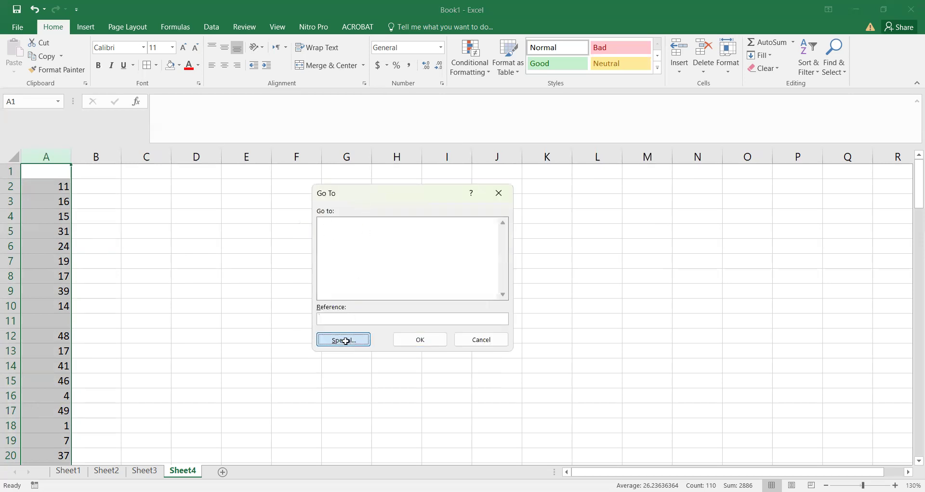
{"action": "left_click", "coordinate": [347, 341]}
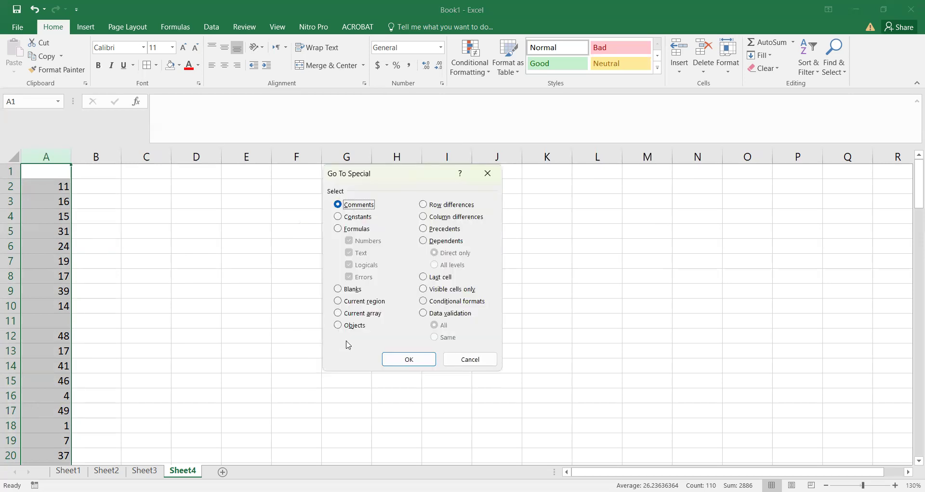
{"action": "left_click", "coordinate": [339, 290]}
{"action": "left_click", "coordinate": [418, 355]}
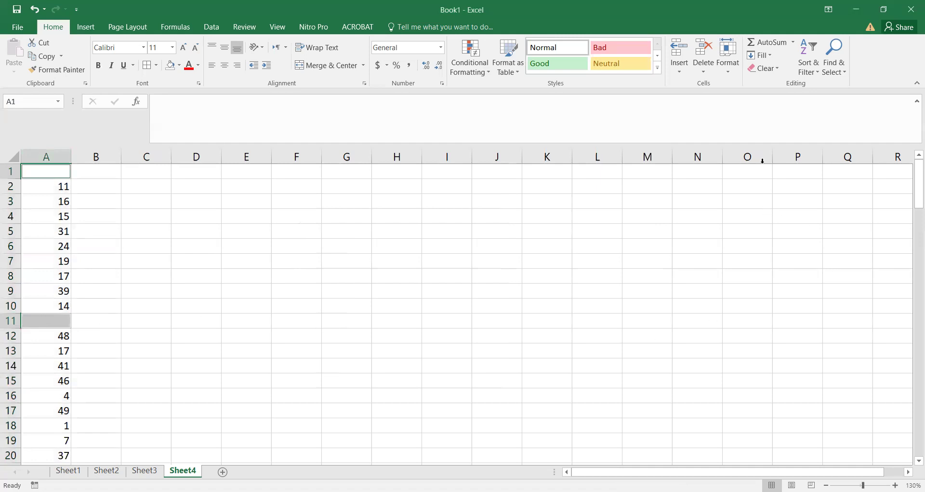
Delete the sheet rows of the selected blank cells and check column A for remaining gaps
{"action": "left_click", "coordinate": [710, 67]}
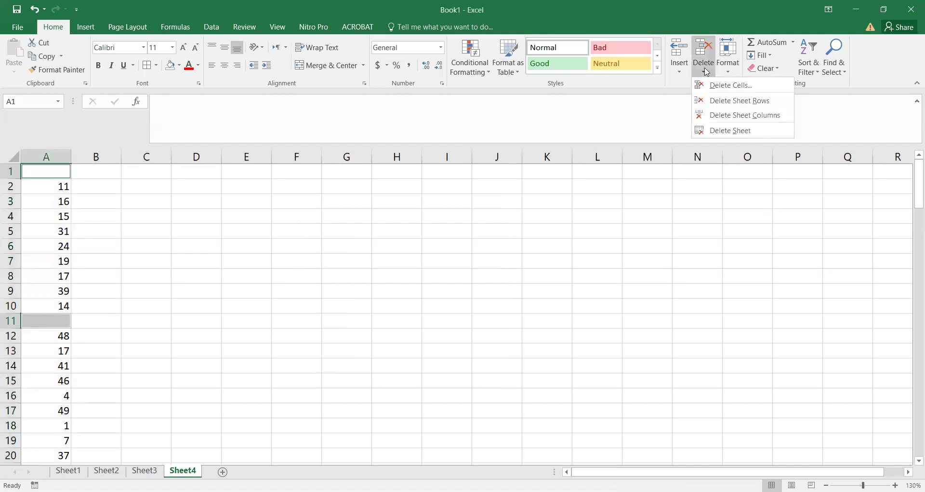
{"action": "left_click", "coordinate": [756, 102]}
{"action": "left_click", "coordinate": [67, 219]}
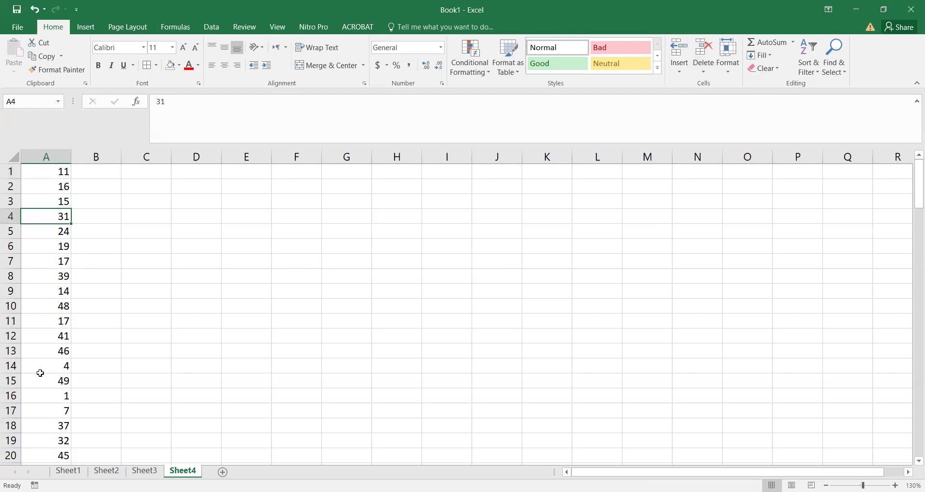
{"action": "scroll", "coordinate": [52, 231], "scroll_direction": "down", "scroll_amount": 5}
{"action": "scroll", "coordinate": [49, 232], "scroll_direction": "up", "scroll_amount": 5}
{"action": "left_click", "coordinate": [56, 190]}
{"action": "scroll", "coordinate": [56, 230], "scroll_direction": "down", "scroll_amount": 12}
{"action": "scroll", "coordinate": [55, 230], "scroll_direction": "down", "scroll_amount": 14}
{"action": "scroll", "coordinate": [56, 229], "scroll_direction": "down", "scroll_amount": 7}
{"action": "scroll", "coordinate": [55, 231], "scroll_direction": "up", "scroll_amount": 20}
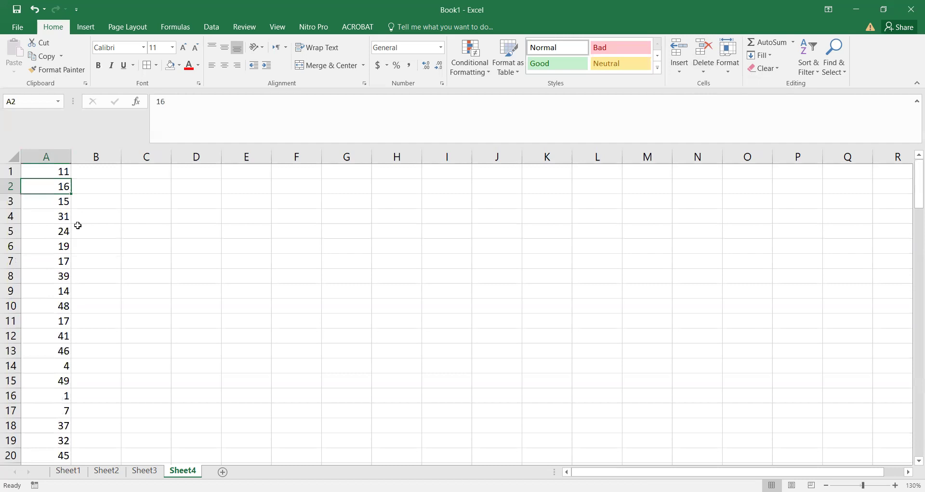
Undo the deletion of the blank rows and select cell A1
{"action": "key", "text": "ctrl+z"}
{"action": "left_click", "coordinate": [72, 261]}
{"action": "left_click", "coordinate": [37, 263]}
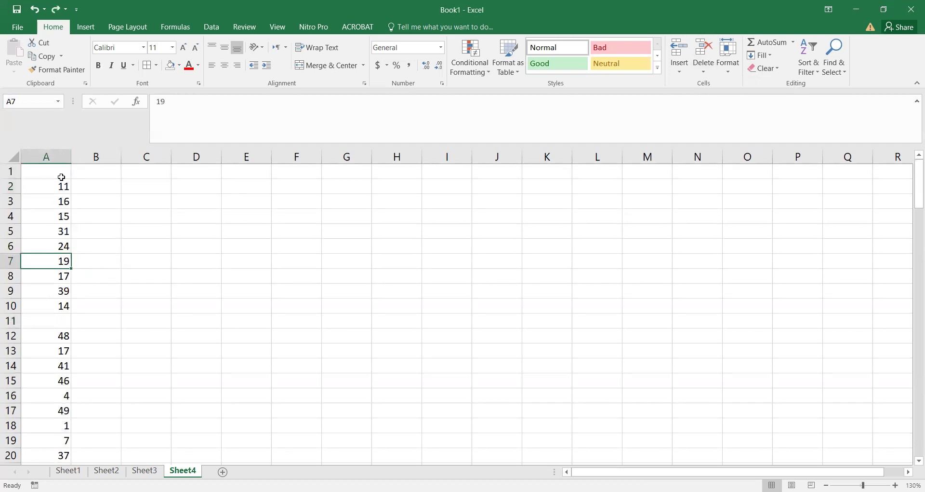
{"action": "left_click", "coordinate": [58, 172]}
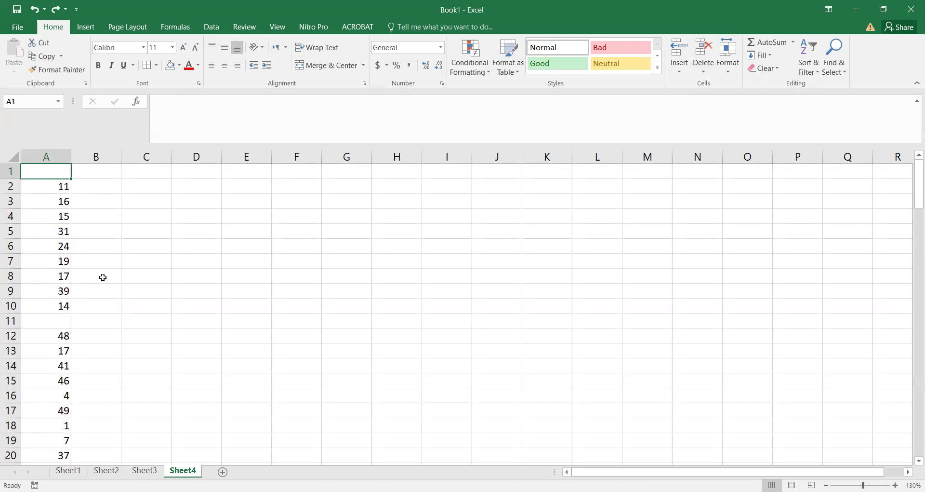
{"action": "left_click", "coordinate": [39, 231]}
{"action": "left_click", "coordinate": [52, 169]}
{"action": "left_click", "coordinate": [10, 171]}
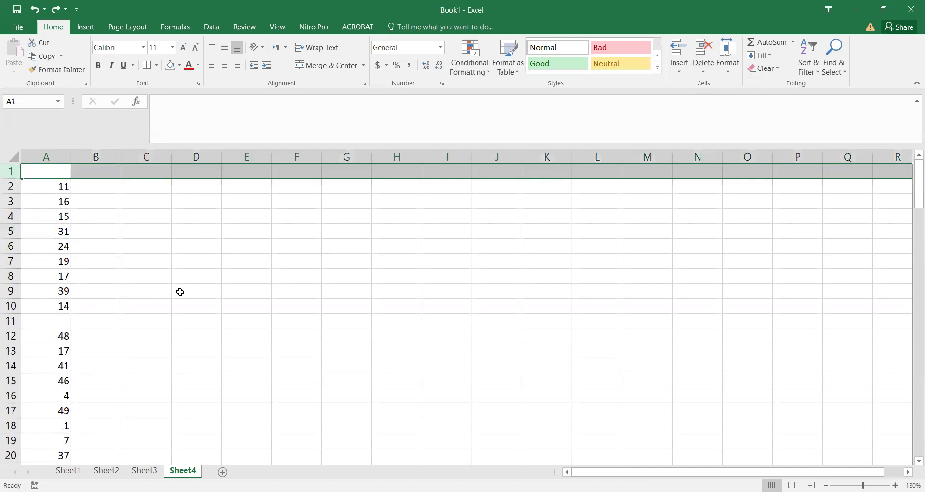
{"action": "left_click", "coordinate": [85, 250]}
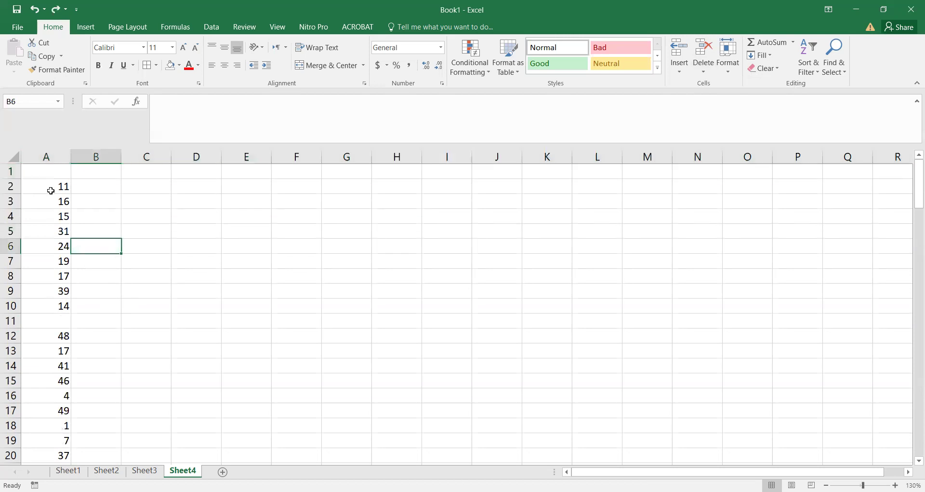
{"action": "left_click", "coordinate": [51, 190]}
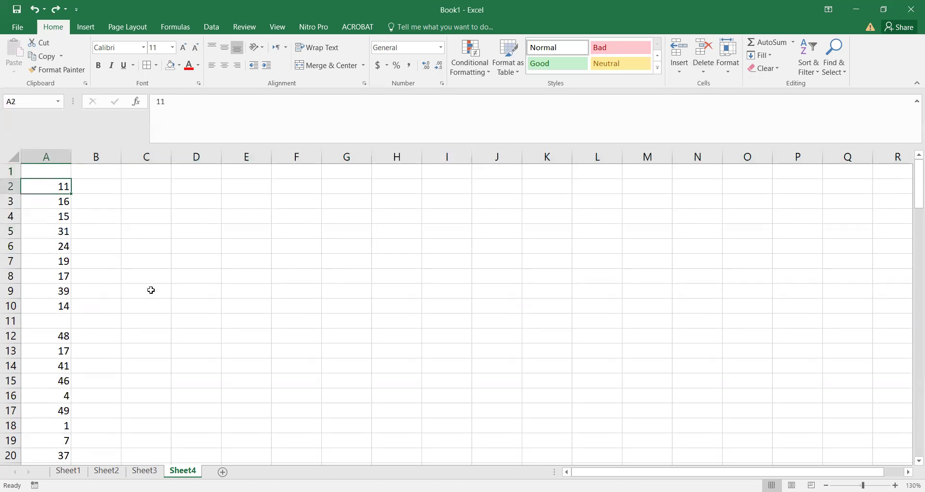
Delete the empty row 1 on its own as a sheet row, and select the next empty row, row 10
{"action": "left_click", "coordinate": [44, 167]}
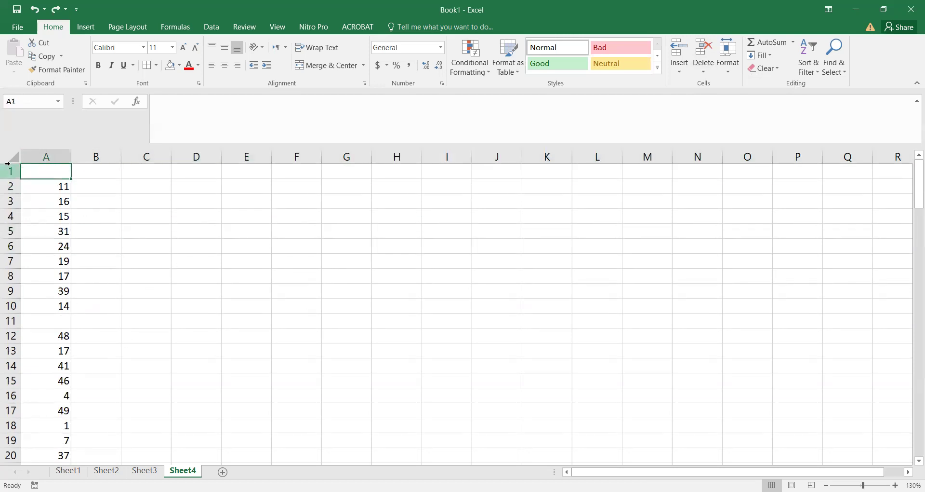
{"action": "left_click", "coordinate": [8, 171]}
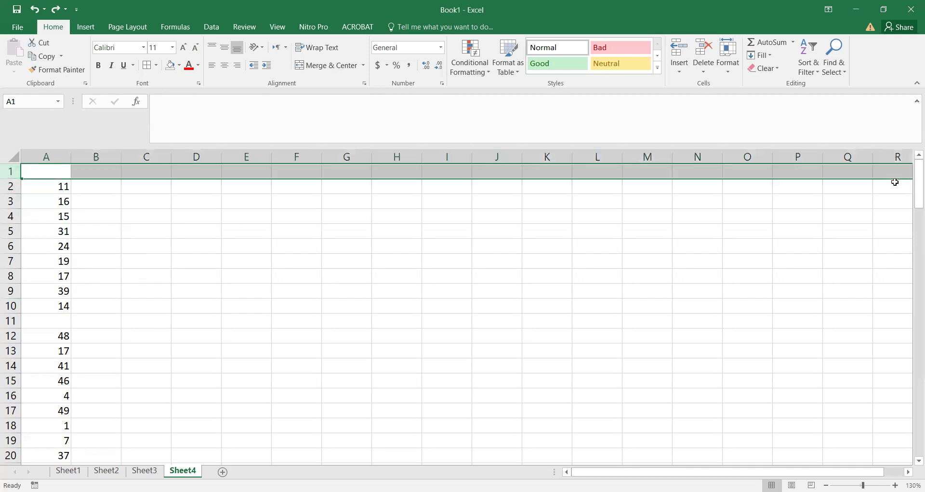
{"action": "left_click", "coordinate": [701, 71]}
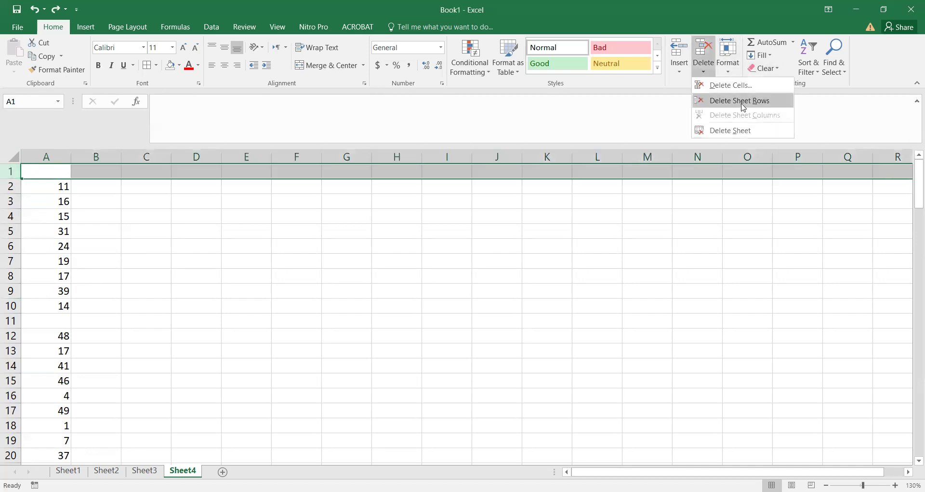
{"action": "left_click", "coordinate": [740, 101]}
{"action": "left_click", "coordinate": [9, 305]}
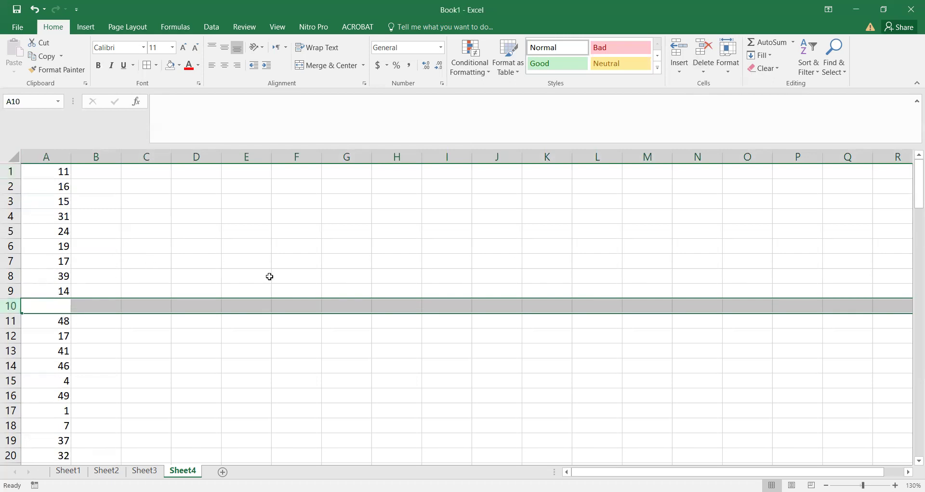
Undo the single-row deletion and deselect the row
{"action": "key", "text": "ctrl+z"}
{"action": "left_click", "coordinate": [151, 256]}
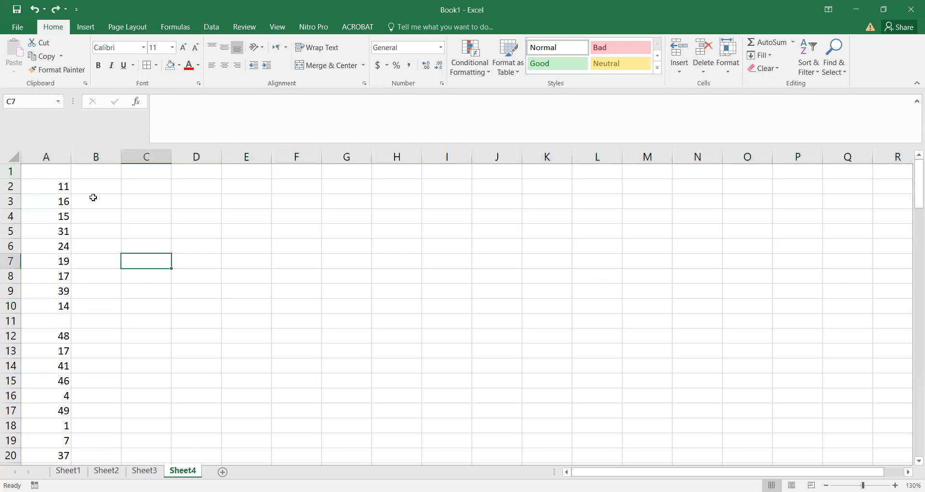
{"action": "left_click", "coordinate": [94, 198]}
{"action": "left_click", "coordinate": [108, 240]}
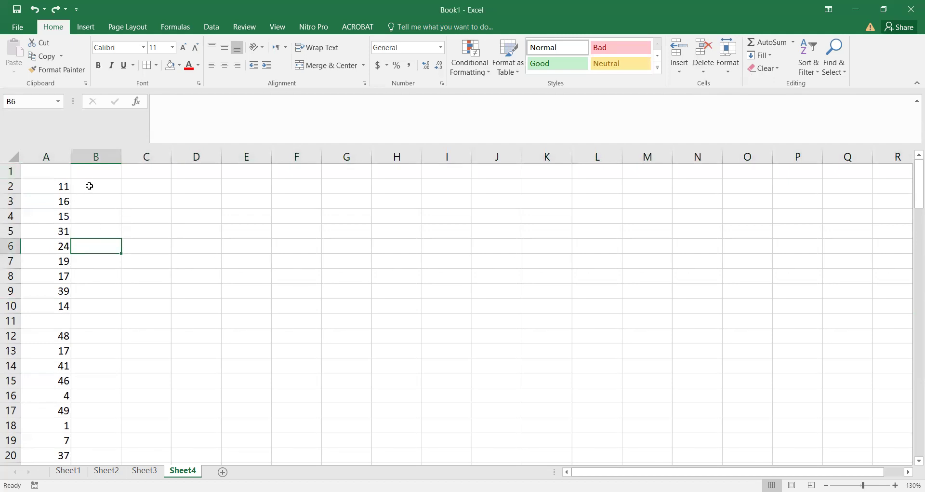
Use Go To Special with Blanks on column A to select its empty cells, and review the selection down the list
{"action": "left_click", "coordinate": [53, 153]}
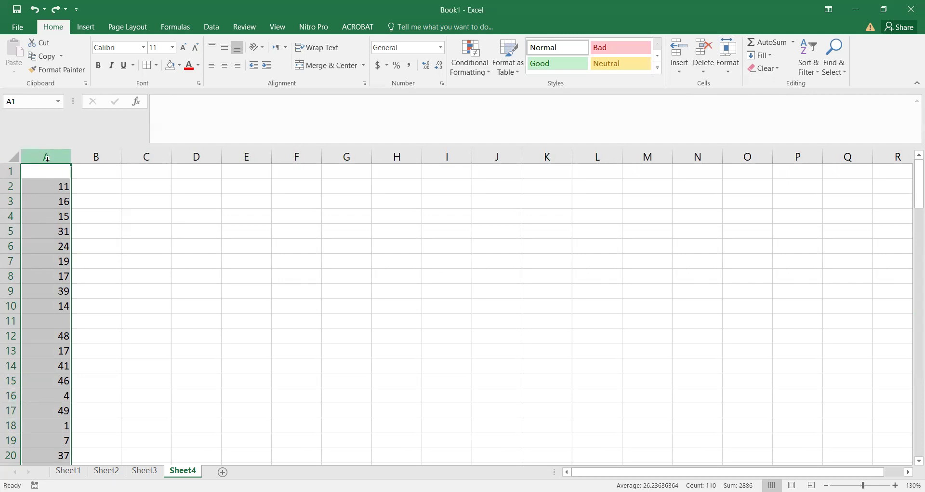
{"action": "key", "text": "ctrl+g"}
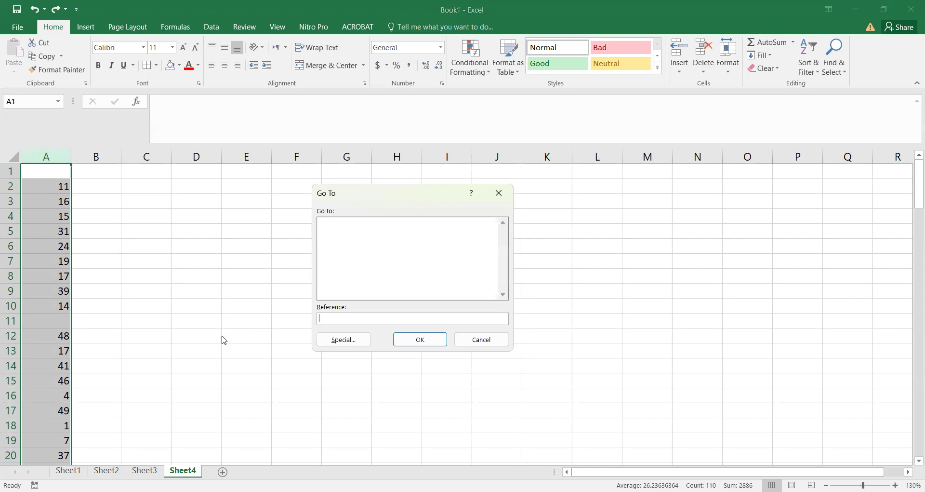
{"action": "left_click", "coordinate": [354, 341]}
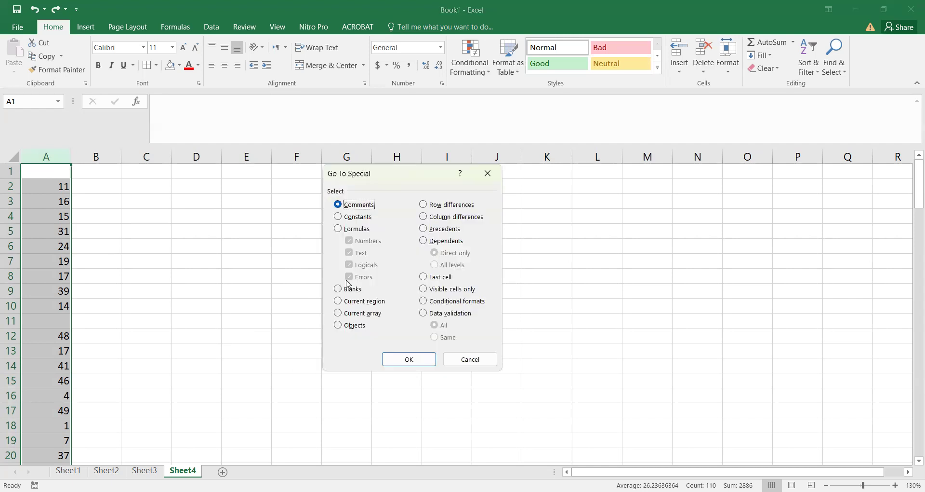
{"action": "left_click", "coordinate": [345, 289]}
{"action": "left_click", "coordinate": [409, 359]}
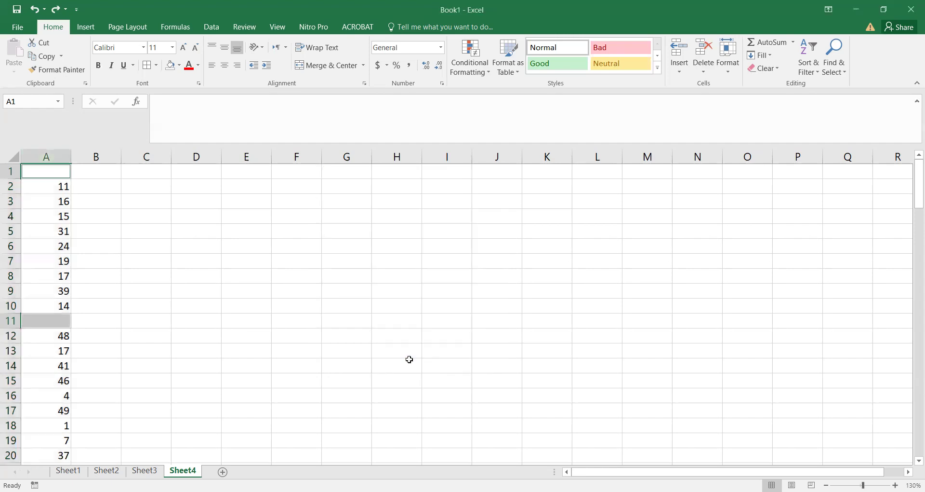
{"action": "scroll", "coordinate": [81, 266], "scroll_direction": "down", "scroll_amount": 20}
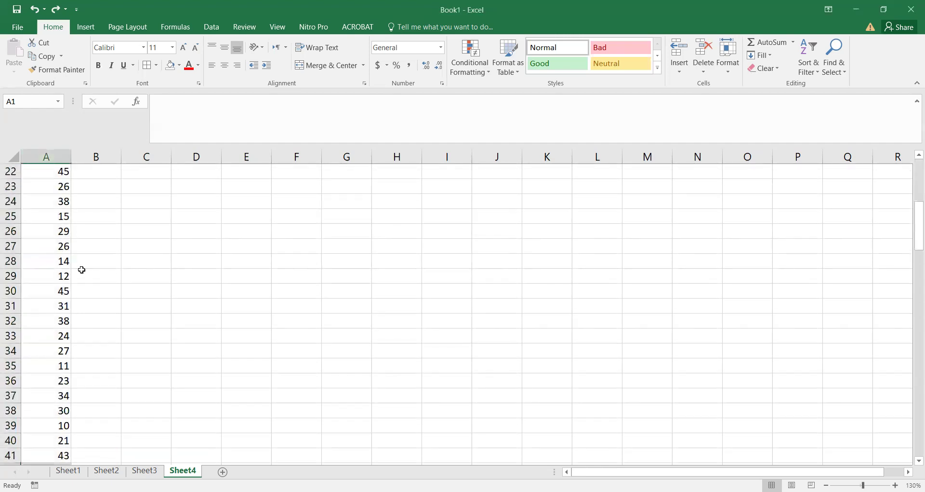
{"action": "scroll", "coordinate": [64, 292], "scroll_direction": "down", "scroll_amount": 5}
{"action": "scroll", "coordinate": [64, 292], "scroll_direction": "up", "scroll_amount": 20}
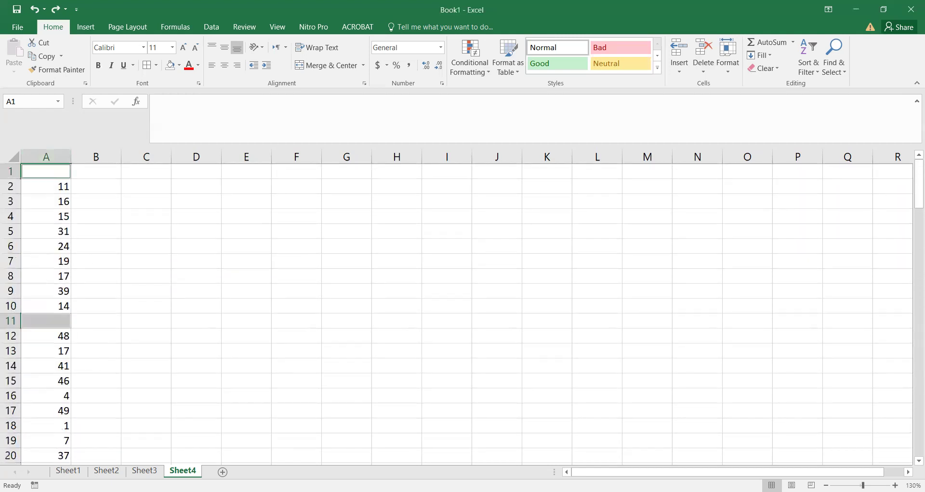
Delete all sheet rows containing the selected blank cells and deselect the range
{"action": "left_click", "coordinate": [704, 67]}
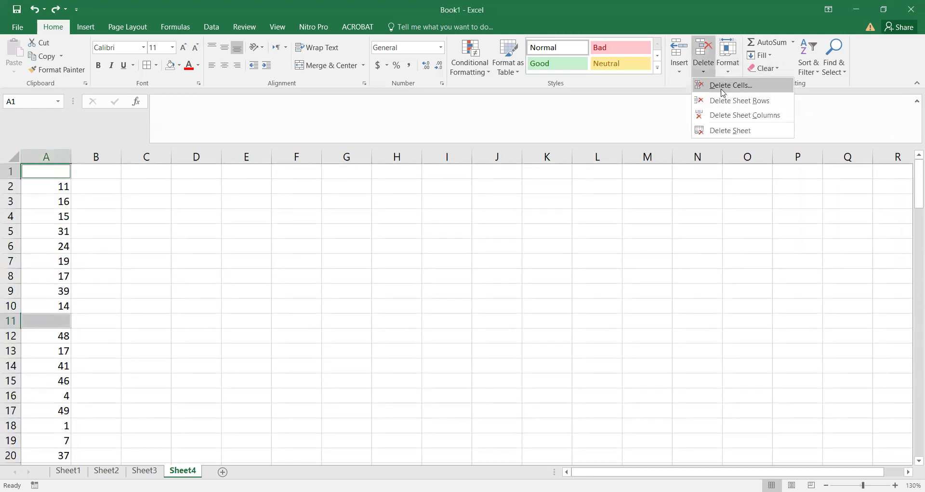
{"action": "left_click", "coordinate": [746, 102]}
{"action": "left_click", "coordinate": [115, 295]}
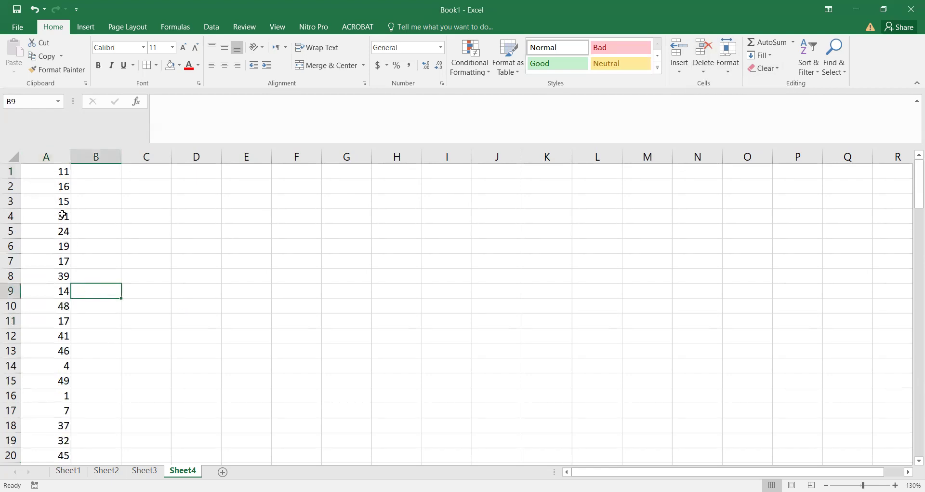
Check the cleaned-up column A down the list, undo the deletion of its blank rows, and deselect the range
{"action": "scroll", "coordinate": [56, 239], "scroll_direction": "down", "scroll_amount": 8}
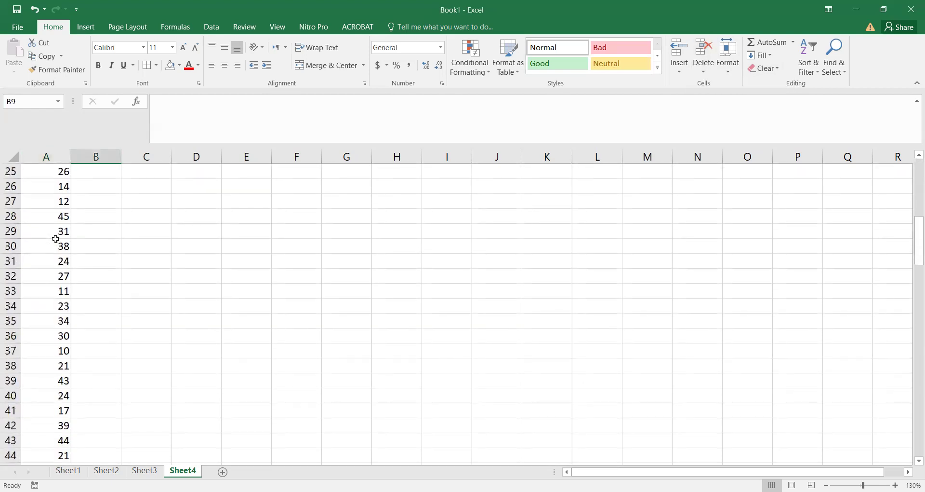
{"action": "scroll", "coordinate": [56, 239], "scroll_direction": "up", "scroll_amount": 8}
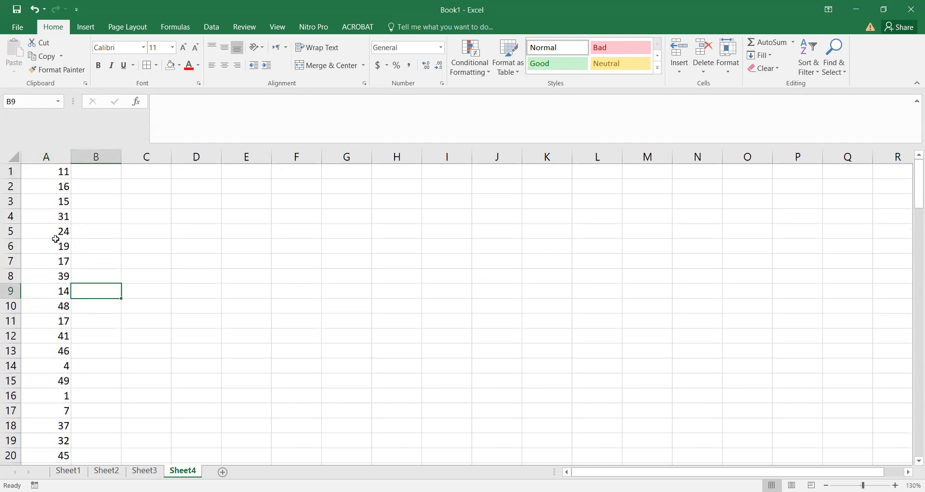
{"action": "key", "text": "ctrl+z"}
{"action": "left_click", "coordinate": [145, 247]}
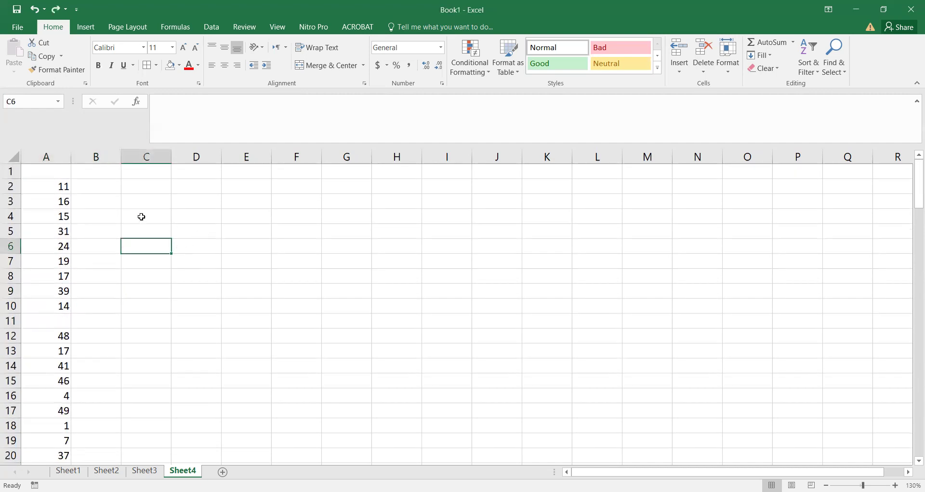
Copy the column A list from A1 down to its last value, blanks included, into columns B, C and D
{"action": "left_click", "coordinate": [45, 186]}
{"action": "key", "text": "Up"}
{"action": "key", "text": "ctrl+shift+Down"}
{"action": "key", "text": "ctrl+shift+Down"}
{"action": "key", "text": "ctrl+shift+Down"}
{"action": "key", "text": "ctrl+shift+Down"}
{"action": "key", "text": "ctrl+shift+Down"}
{"action": "key", "text": "ctrl+shift+Down"}
{"action": "key", "text": "ctrl+shift+Down"}
{"action": "key", "text": "ctrl+shift+Down"}
{"action": "key", "text": "ctrl+shift+Down"}
{"action": "key", "text": "ctrl+shift+Down"}
{"action": "key", "text": "ctrl+shift+Down"}
{"action": "key", "text": "ctrl+shift+Down"}
{"action": "key", "text": "ctrl+shift+Down"}
{"action": "key", "text": "ctrl+shift+Down"}
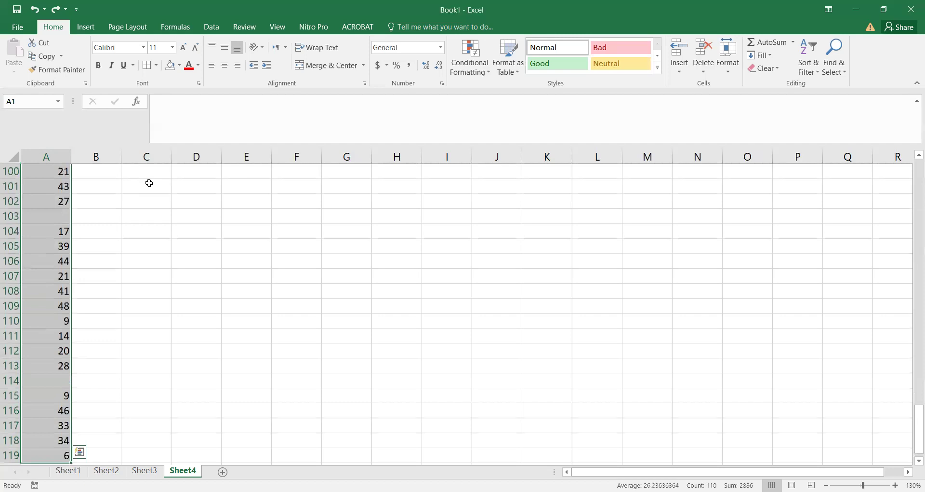
{"action": "key", "text": "ctrl+c"}
{"action": "scroll", "coordinate": [149, 183], "scroll_direction": "up", "scroll_amount": 20}
{"action": "key", "text": "Right"}
{"action": "key", "text": "ctrl+v"}
{"action": "key", "text": "Right"}
{"action": "key", "text": "ctrl+v"}
{"action": "key", "text": "Right"}
{"action": "key", "text": "ctrl+v"}
{"action": "key", "text": "ctrl+Home"}
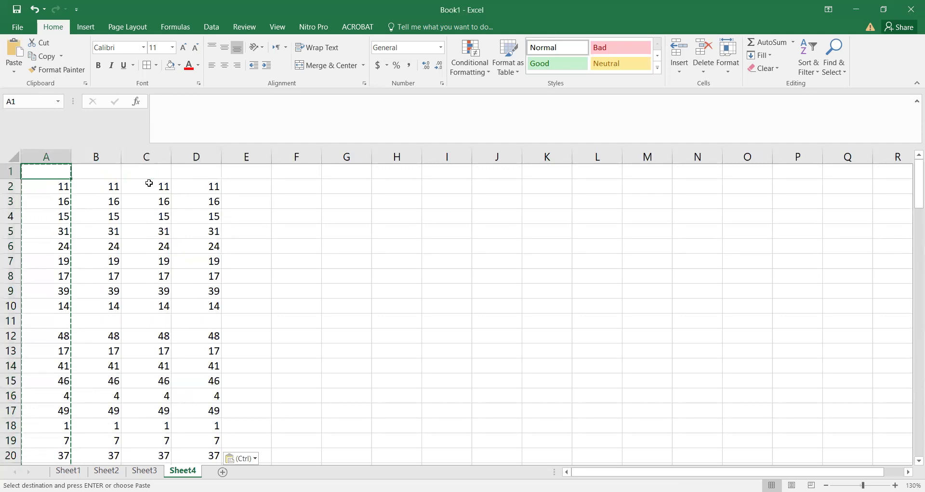
{"action": "key", "text": "ctrl+g"}
{"action": "key", "text": "Escape"}
{"action": "key", "text": "Escape"}
{"action": "key", "text": "Down"}
{"action": "key", "text": "Up"}
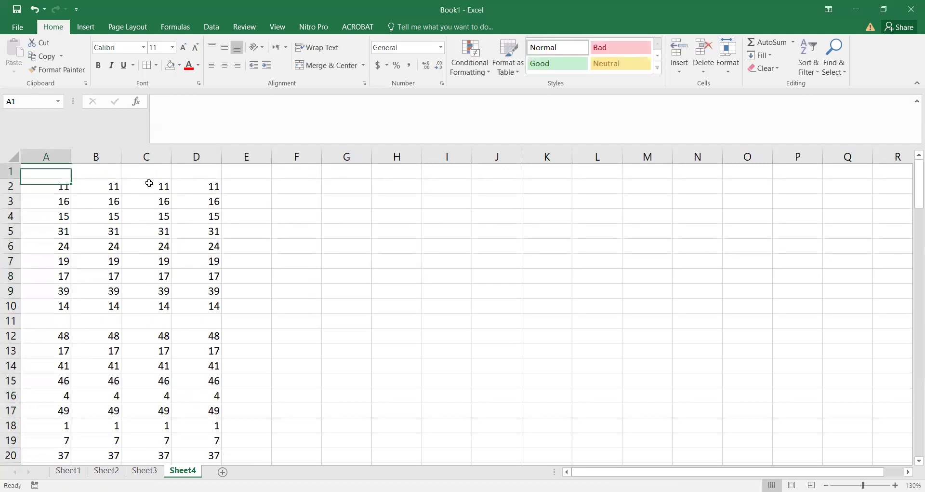
{"action": "left_click", "coordinate": [52, 186]}
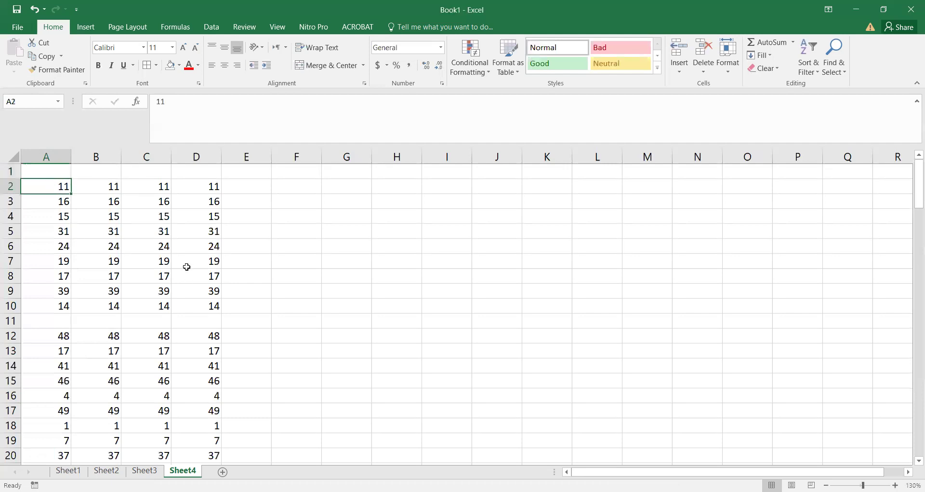
Select column A and use Go To Special with Blanks to pick out its empty cells
{"action": "left_click", "coordinate": [53, 156]}
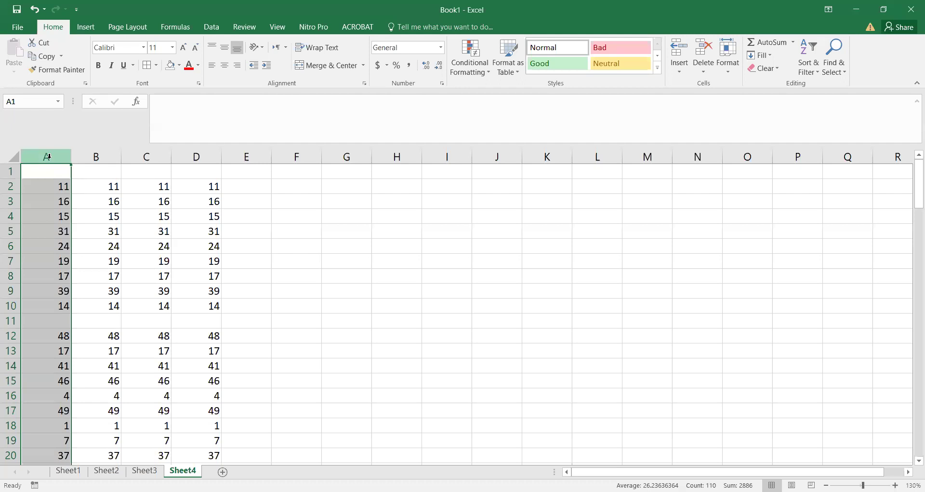
{"action": "key", "text": "F5"}
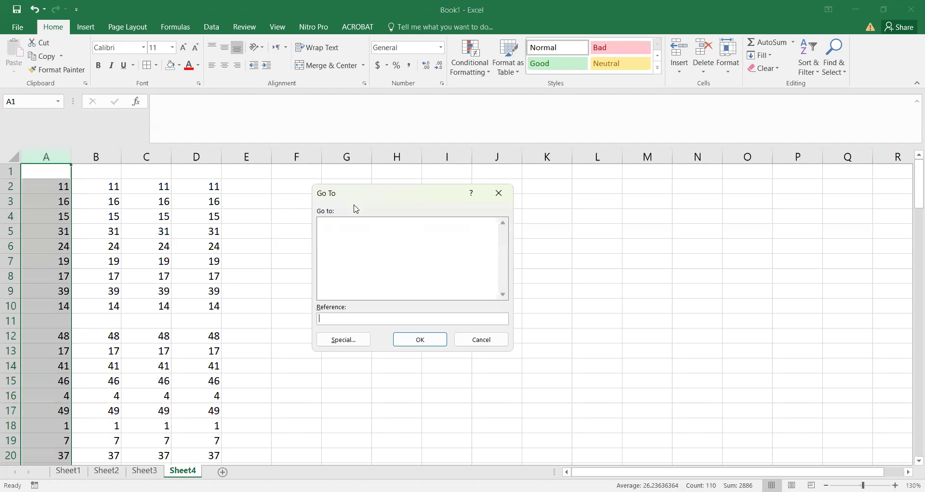
{"action": "left_click_drag", "start_coordinate": [354, 205], "coordinate": [334, 208]}
{"action": "left_click", "coordinate": [322, 341]}
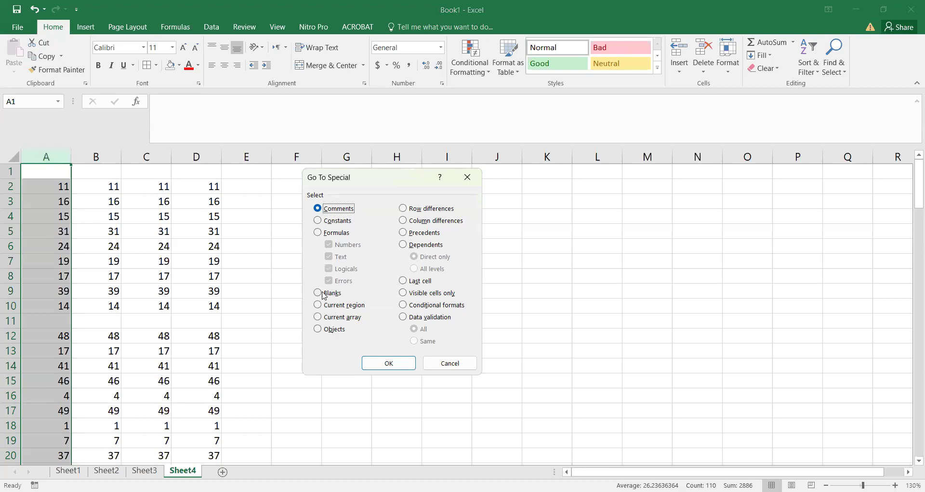
{"action": "left_click", "coordinate": [319, 293]}
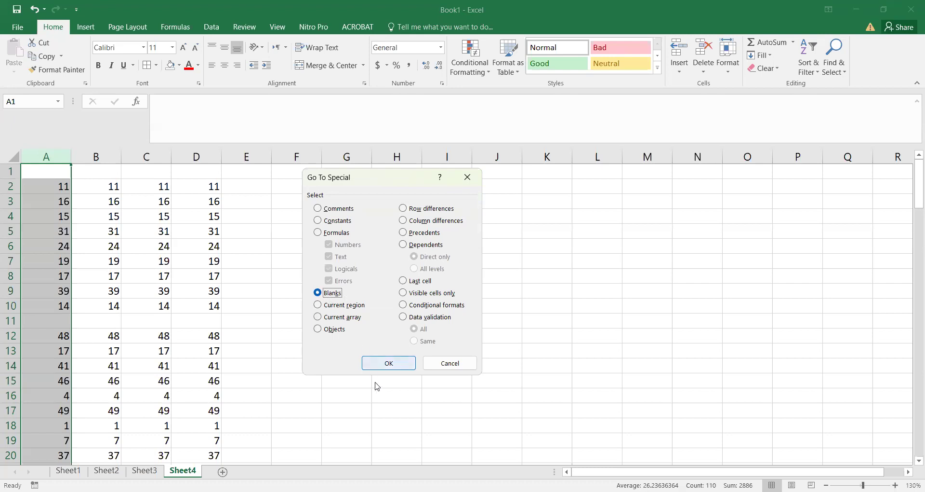
{"action": "left_click", "coordinate": [388, 364]}
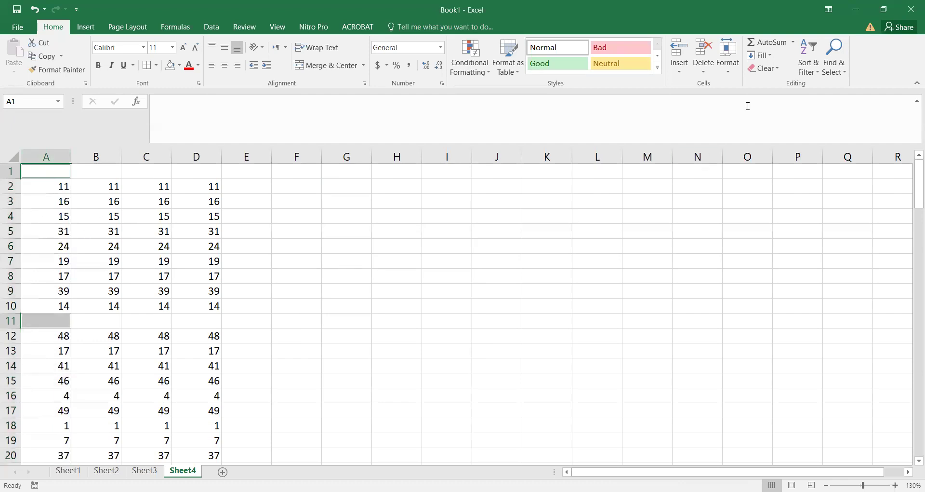
Delete the entire sheet rows of the selected blank cells and deselect the range
{"action": "left_click", "coordinate": [702, 67]}
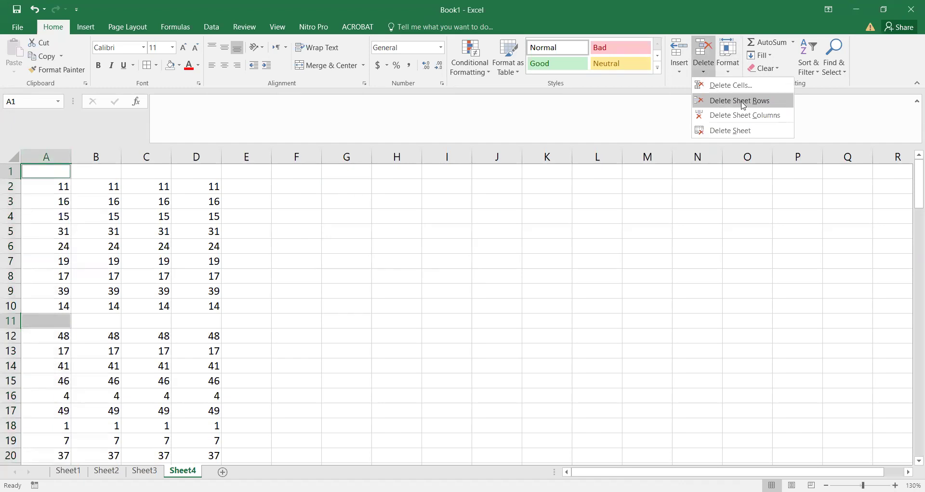
{"action": "left_click", "coordinate": [744, 100]}
{"action": "left_click", "coordinate": [174, 289]}
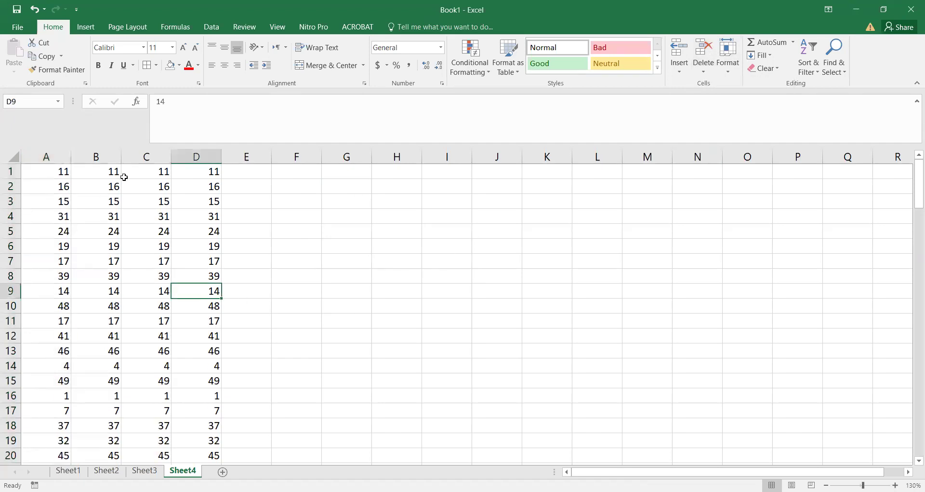
Examine columns A to D from the first row to the last for remaining blank rows
{"action": "scroll", "coordinate": [157, 307], "scroll_direction": "down", "scroll_amount": 20}
{"action": "scroll", "coordinate": [158, 307], "scroll_direction": "down", "scroll_amount": 10}
{"action": "scroll", "coordinate": [158, 307], "scroll_direction": "up", "scroll_amount": 20}
{"action": "scroll", "coordinate": [157, 307], "scroll_direction": "up", "scroll_amount": 9}
{"action": "left_click", "coordinate": [60, 174]}
{"action": "scroll", "coordinate": [120, 344], "scroll_direction": "down", "scroll_amount": 18}
{"action": "scroll", "coordinate": [118, 343], "scroll_direction": "down", "scroll_amount": 8}
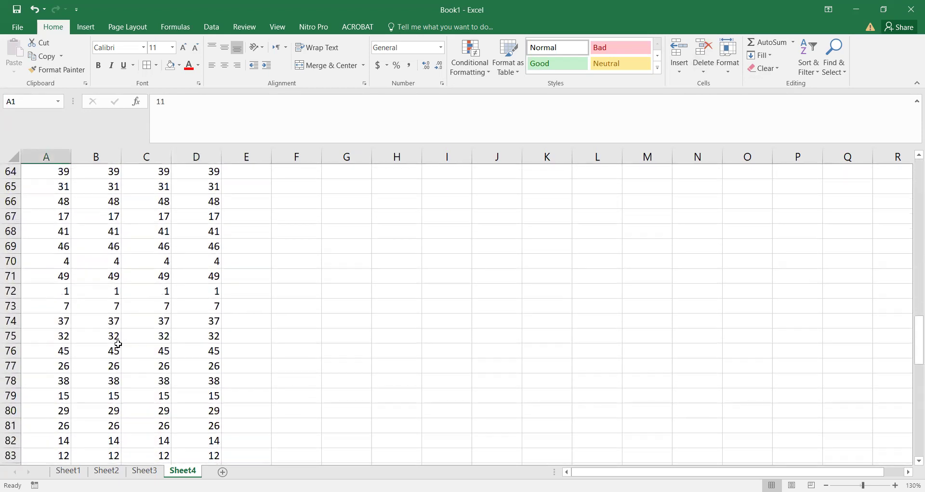
{"action": "scroll", "coordinate": [118, 343], "scroll_direction": "up", "scroll_amount": 9}
{"action": "scroll", "coordinate": [118, 343], "scroll_direction": "up", "scroll_amount": 17}
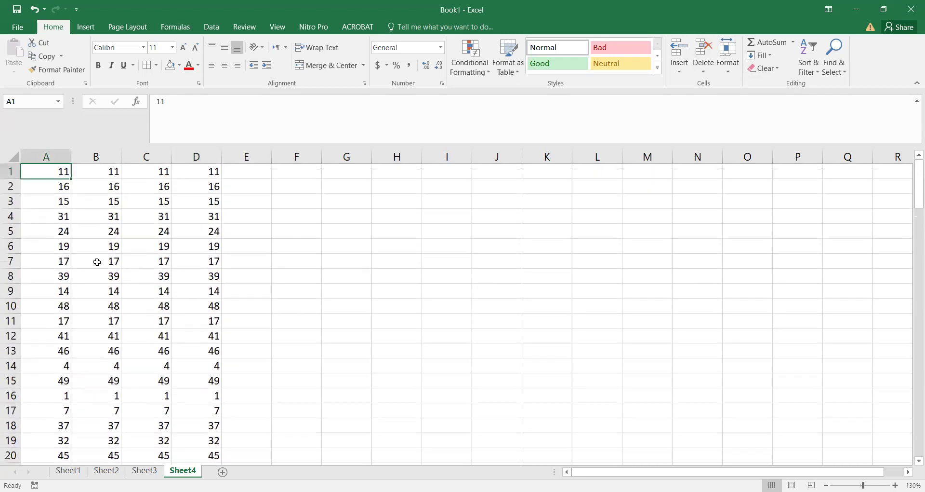
Clear the contents of scattered cells B5, B12, A16 and B18
{"action": "left_click", "coordinate": [81, 233]}
{"action": "key", "text": "ctrl+a"}
{"action": "key", "text": "BackSpace"}
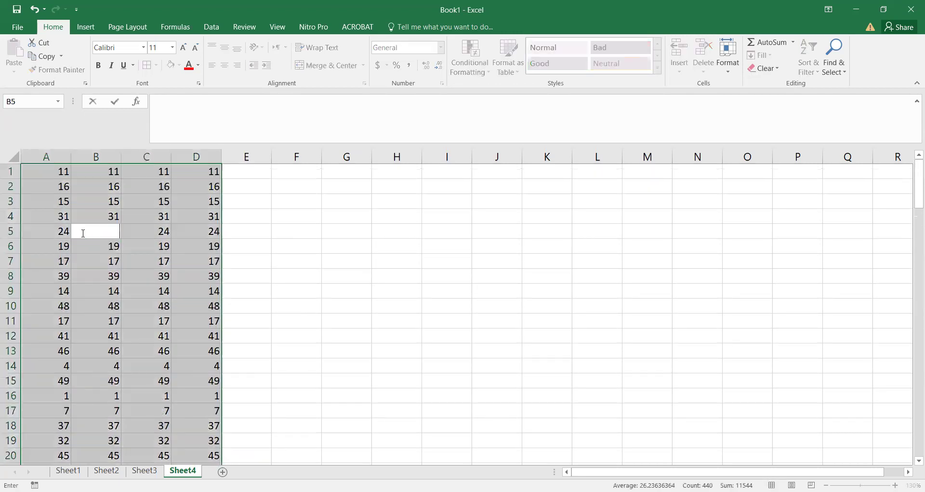
{"action": "key", "text": "Down"}
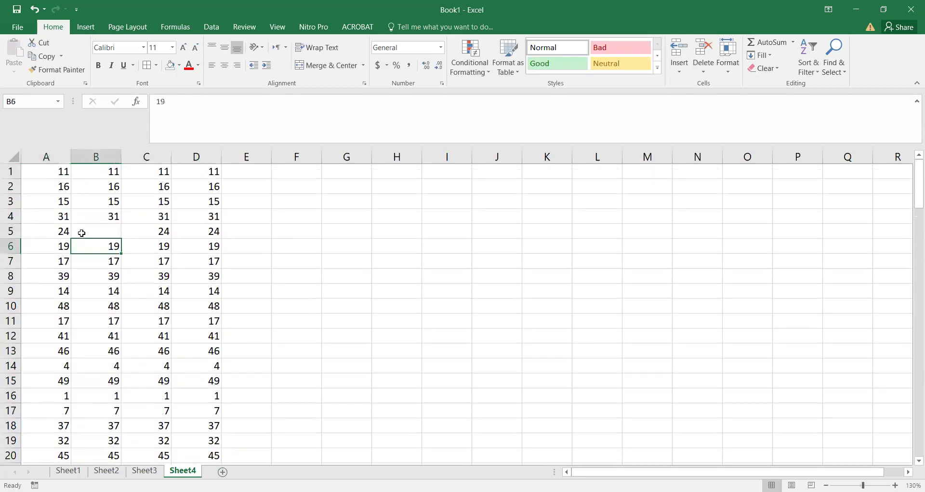
{"action": "left_click", "coordinate": [77, 338]}
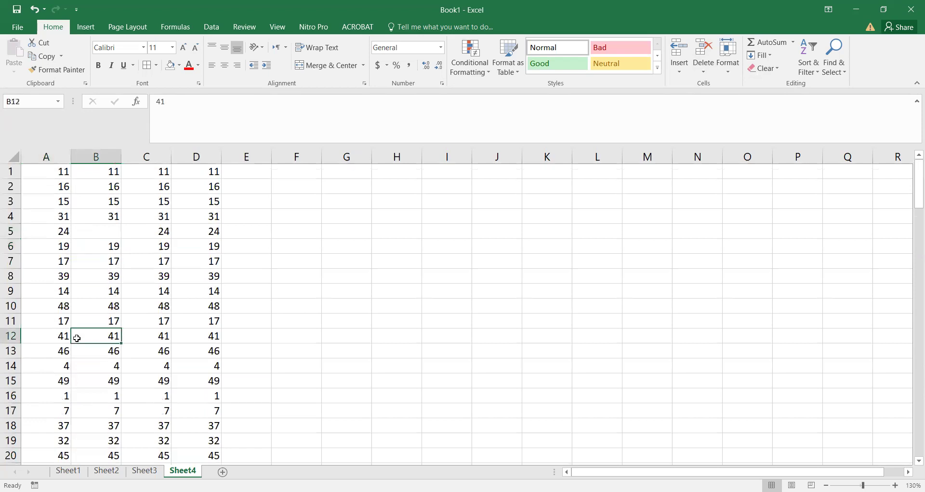
{"action": "key", "text": "Delete"}
{"action": "left_click", "coordinate": [66, 392]}
{"action": "key", "text": "Delete"}
{"action": "left_click", "coordinate": [114, 421]}
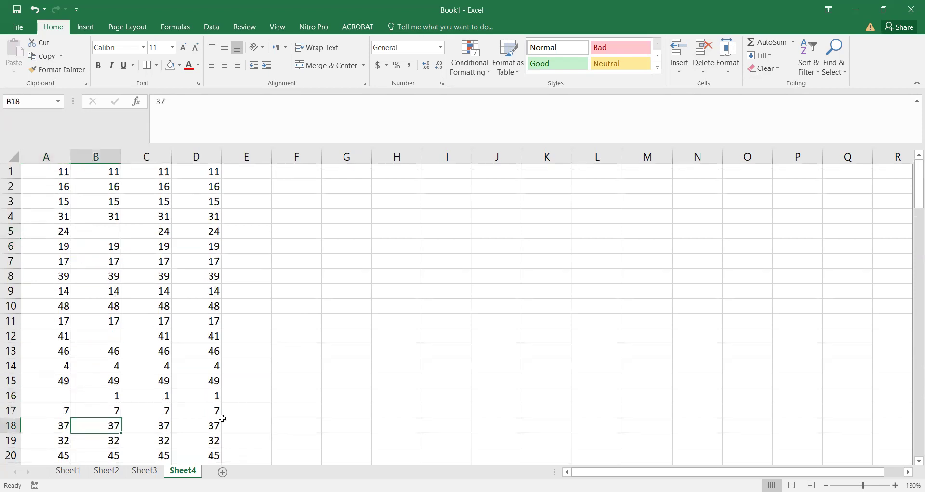
{"action": "key", "text": "Delete"}
Clear the contents of cells D14, D7, D4, B3 and A2
{"action": "left_click", "coordinate": [200, 365]}
{"action": "key", "text": "Delete"}
{"action": "left_click", "coordinate": [213, 265]}
{"action": "key", "text": "Delete"}
{"action": "left_click", "coordinate": [205, 212]}
{"action": "key", "text": "Delete"}
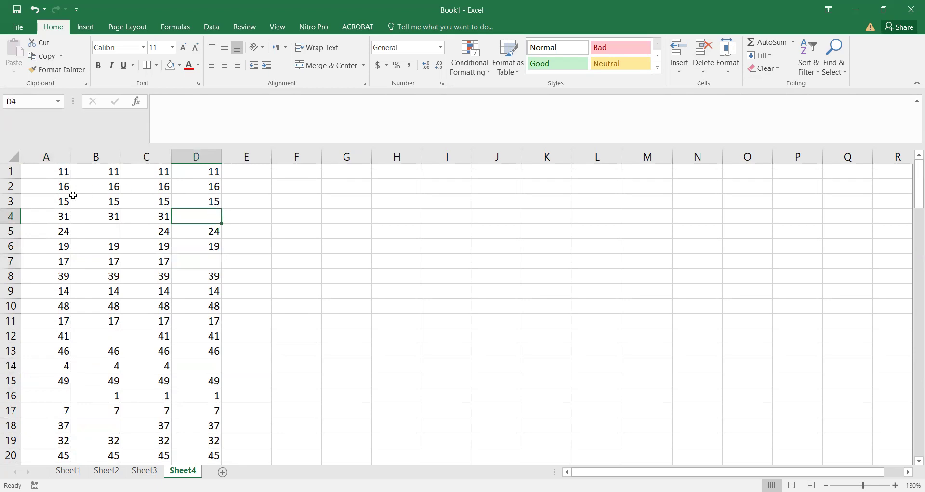
{"action": "left_click", "coordinate": [73, 197]}
{"action": "key", "text": "Delete"}
{"action": "left_click", "coordinate": [52, 184]}
{"action": "key", "text": "Delete"}
Clear the contents of cells A28, A25, C23 and D21
{"action": "scroll", "coordinate": [70, 327], "scroll_direction": "down", "scroll_amount": 6}
{"action": "left_click", "coordinate": [58, 306]}
{"action": "key", "text": "Delete"}
{"action": "left_click", "coordinate": [58, 260]}
{"action": "key", "text": "Delete"}
{"action": "left_click", "coordinate": [127, 232]}
{"action": "key", "text": "Delete"}
{"action": "left_click", "coordinate": [190, 200]}
{"action": "key", "text": "Delete"}
Clear the contents of cells D30, C33, B36:B37 and A36
{"action": "left_click", "coordinate": [187, 335]}
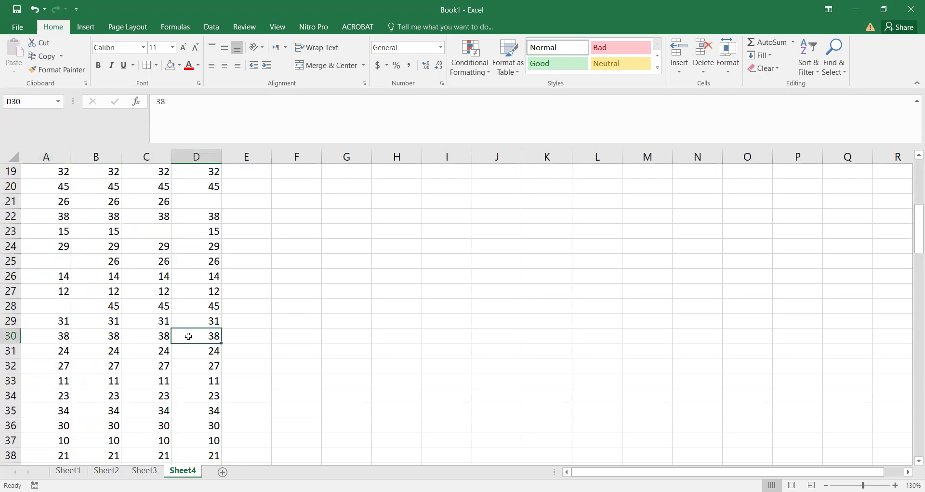
{"action": "key", "text": "Delete"}
{"action": "left_click", "coordinate": [151, 380]}
{"action": "key", "text": "Delete"}
{"action": "left_click_drag", "start_coordinate": [114, 435], "coordinate": [82, 430]}
{"action": "key", "text": "Delete"}
{"action": "left_click", "coordinate": [56, 430]}
{"action": "key", "text": "Delete"}
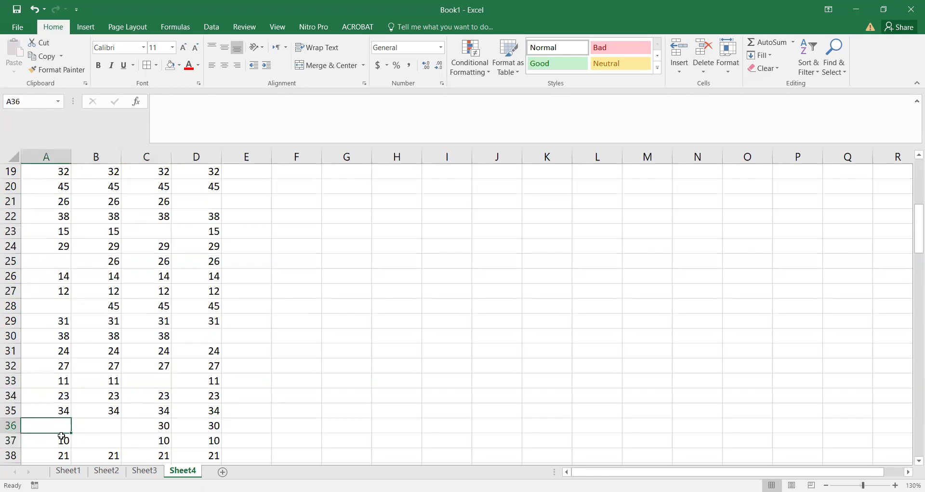
Clear the contents of cells C52, B51, A45, C44, D43 and D46
{"action": "scroll", "coordinate": [153, 380], "scroll_direction": "down", "scroll_amount": 7}
{"action": "left_click", "coordinate": [145, 350]}
{"action": "key", "text": "Delete"}
{"action": "left_click", "coordinate": [105, 336]}
{"action": "key", "text": "Delete"}
{"action": "left_click", "coordinate": [57, 246]}
{"action": "key", "text": "Delete"}
{"action": "left_click", "coordinate": [135, 232]}
{"action": "key", "text": "Delete"}
{"action": "left_click", "coordinate": [201, 216]}
{"action": "key", "text": "Delete"}
{"action": "left_click", "coordinate": [195, 261]}
{"action": "key", "text": "Delete"}
Clear the contents of cells C48, A48, A56, C56 and C58
{"action": "left_click", "coordinate": [161, 291]}
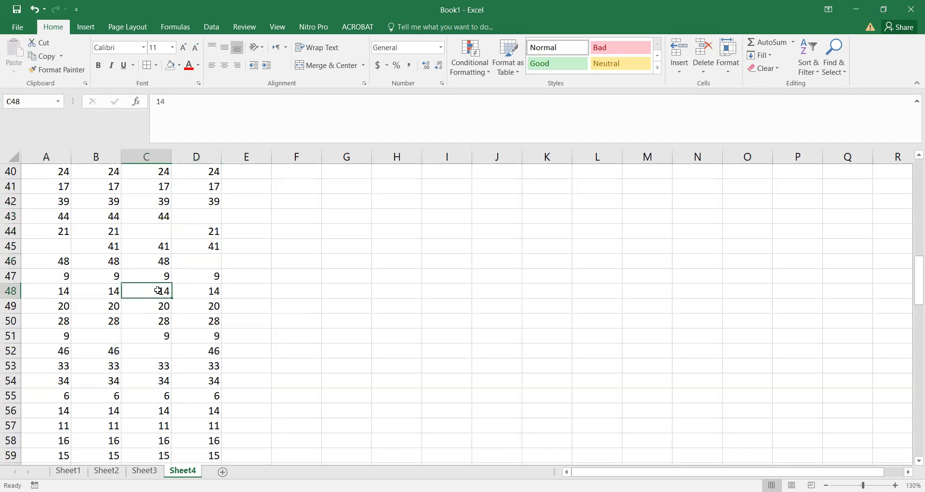
{"action": "key", "text": "Delete"}
{"action": "left_click", "coordinate": [55, 293]}
{"action": "key", "text": "Delete"}
{"action": "left_click", "coordinate": [58, 410]}
{"action": "key", "text": "Delete"}
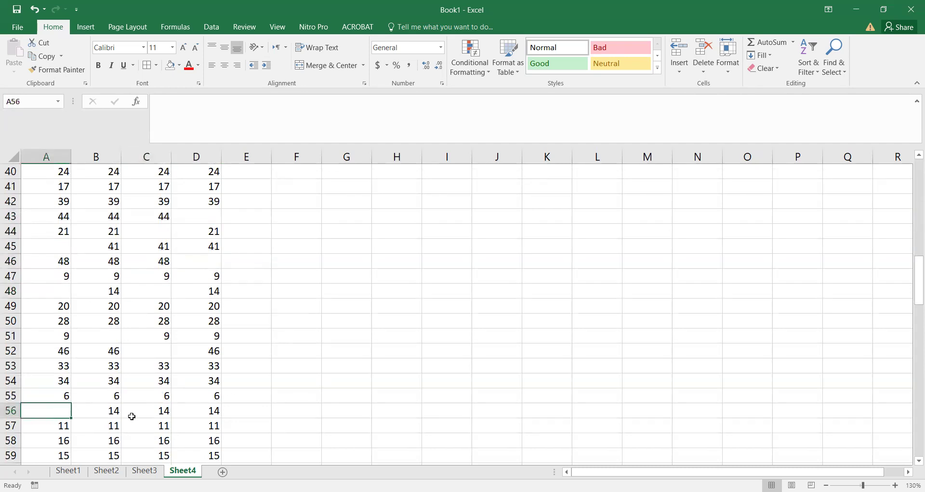
{"action": "left_click", "coordinate": [131, 415]}
{"action": "key", "text": "Delete"}
{"action": "left_click", "coordinate": [159, 440]}
{"action": "key", "text": "Delete"}
Clear the contents of cells D65, C66, B68, A65, A62 and B60
{"action": "scroll", "coordinate": [244, 398], "scroll_direction": "down", "scroll_amount": 5}
{"action": "left_click", "coordinate": [182, 323]}
{"action": "key", "text": "Delete"}
{"action": "left_click", "coordinate": [145, 334]}
{"action": "key", "text": "Delete"}
{"action": "left_click", "coordinate": [75, 360]}
{"action": "key", "text": "Delete"}
{"action": "left_click", "coordinate": [40, 324]}
{"action": "key", "text": "Delete"}
{"action": "left_click", "coordinate": [47, 272]}
{"action": "key", "text": "Delete"}
{"action": "left_click", "coordinate": [112, 249]}
{"action": "key", "text": "Delete"}
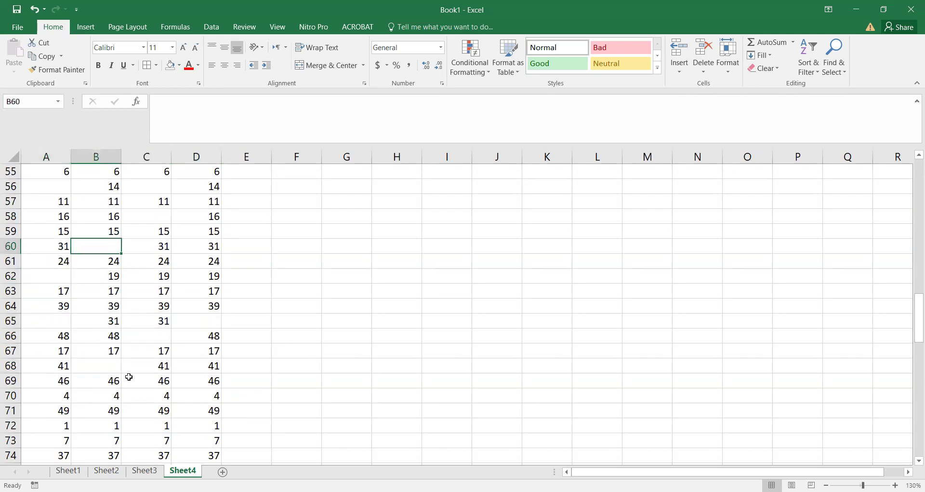
Clear the contents of cells A77, B82, D84, C85, B86 and C77
{"action": "scroll", "coordinate": [68, 322], "scroll_direction": "down", "scroll_amount": 4}
{"action": "left_click", "coordinate": [68, 321]}
{"action": "key", "text": "Delete"}
{"action": "left_click", "coordinate": [106, 395]}
{"action": "key", "text": "Delete"}
{"action": "left_click", "coordinate": [191, 425]}
{"action": "key", "text": "Delete"}
{"action": "left_click", "coordinate": [157, 435]}
{"action": "key", "text": "Delete"}
{"action": "key", "text": "Delete"}
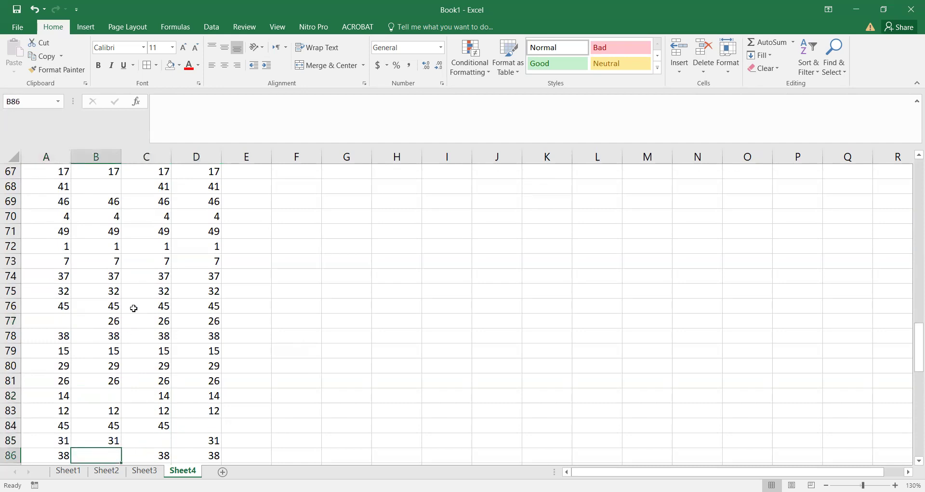
{"action": "left_click", "coordinate": [159, 320]}
{"action": "key", "text": "Delete"}
Clear the contents of cells A94, C98, C100 and A102
{"action": "scroll", "coordinate": [114, 386], "scroll_direction": "down", "scroll_amount": 6}
{"action": "left_click", "coordinate": [50, 299]}
{"action": "key", "text": "Delete"}
{"action": "left_click", "coordinate": [133, 365]}
{"action": "key", "text": "Delete"}
{"action": "left_click", "coordinate": [143, 395]}
{"action": "key", "text": "Delete"}
{"action": "left_click", "coordinate": [57, 426]}
{"action": "key", "text": "Delete"}
Clear the contents of cells C93, D90 and A107 near the end of the list
{"action": "left_click", "coordinate": [166, 293]}
{"action": "key", "text": "Delete"}
{"action": "left_click", "coordinate": [212, 246]}
{"action": "key", "text": "Delete"}
{"action": "scroll", "coordinate": [181, 386], "scroll_direction": "down", "scroll_amount": 5}
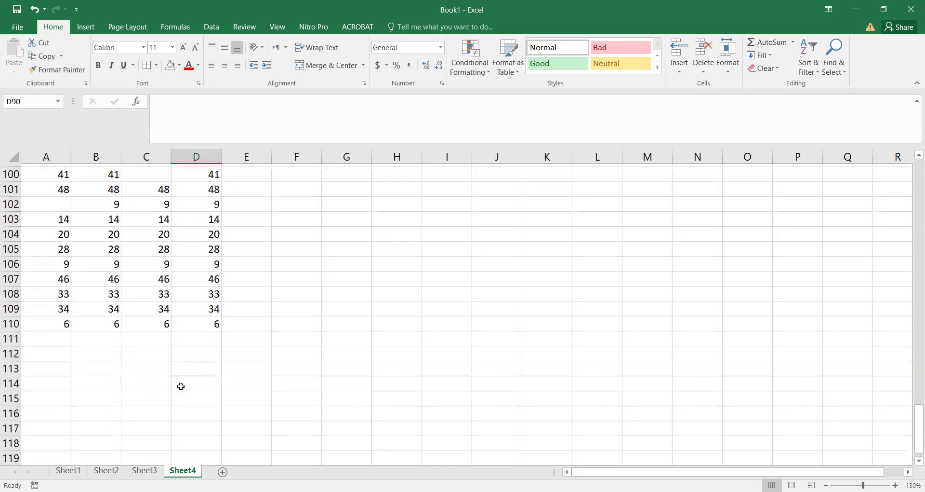
{"action": "left_click", "coordinate": [53, 216]}
{"action": "left_click", "coordinate": [53, 275]}
{"action": "key", "text": "Delete"}
Create a new conditional formatting rule for A1:D110 that formats only cells containing blanks
{"action": "scroll", "coordinate": [137, 296], "scroll_direction": "up", "scroll_amount": 8}
{"action": "scroll", "coordinate": [138, 296], "scroll_direction": "up", "scroll_amount": 20}
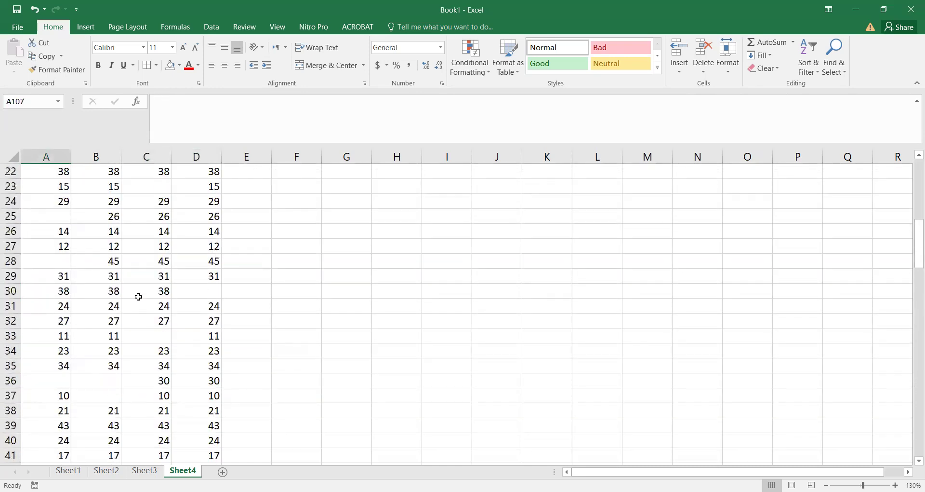
{"action": "left_click_drag", "start_coordinate": [48, 167], "coordinate": [205, 417]}
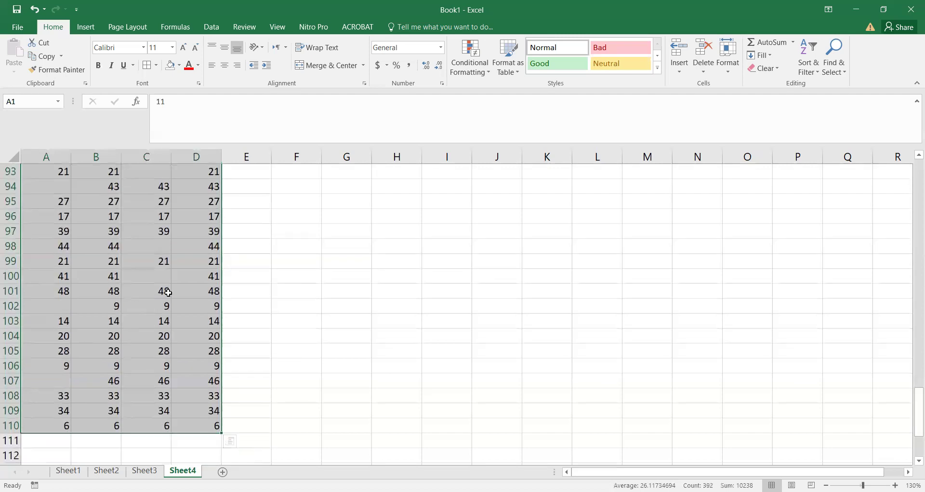
{"action": "scroll", "coordinate": [184, 260], "scroll_direction": "up", "scroll_amount": 20}
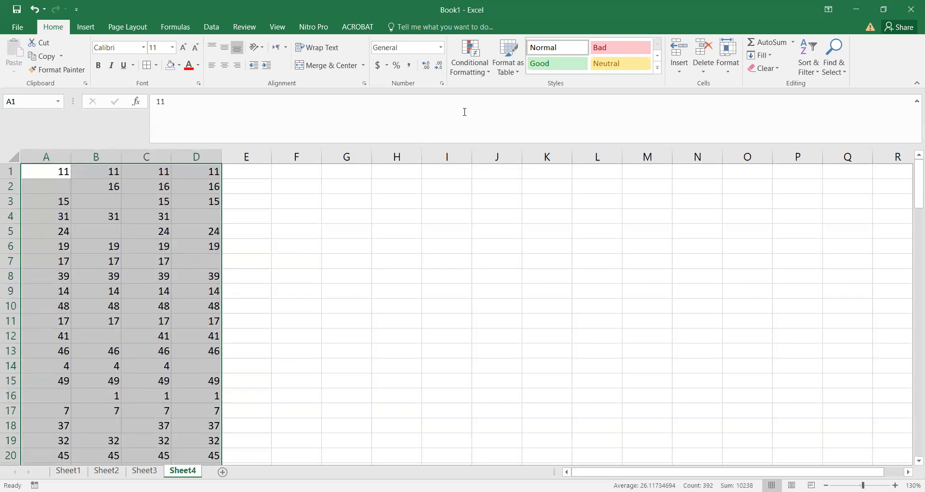
{"action": "left_click", "coordinate": [477, 65]}
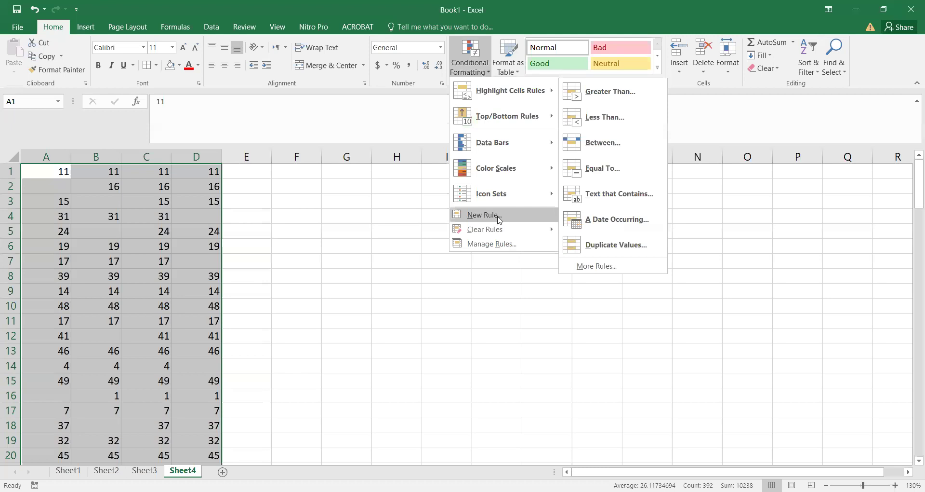
{"action": "left_click", "coordinate": [499, 219]}
{"action": "left_click", "coordinate": [321, 227]}
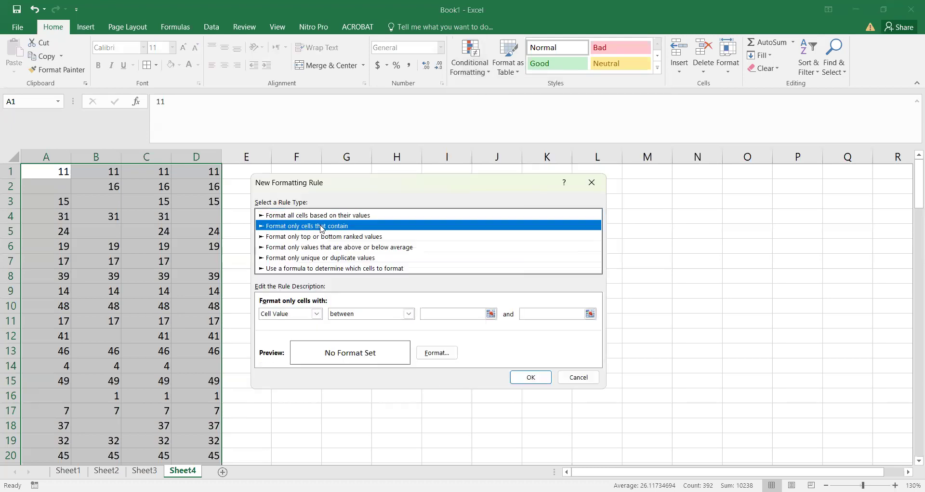
{"action": "left_click", "coordinate": [317, 313]}
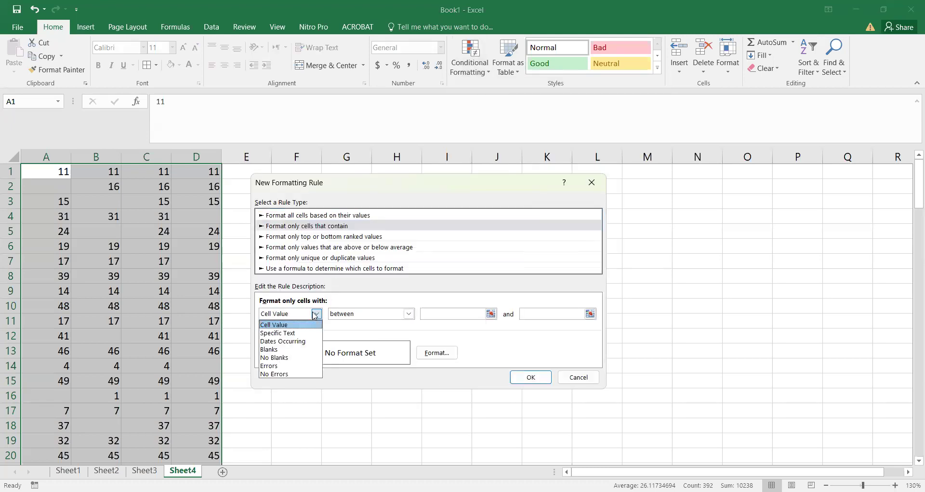
{"action": "left_click", "coordinate": [281, 350]}
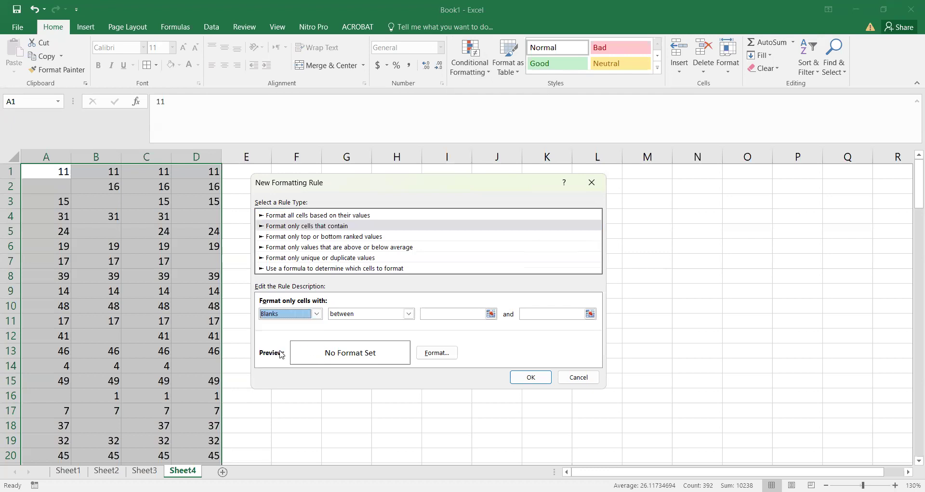
Set a red fill as the format of the blank-cell rule and apply it to the range
{"action": "left_click", "coordinate": [426, 349]}
{"action": "left_click", "coordinate": [371, 145]}
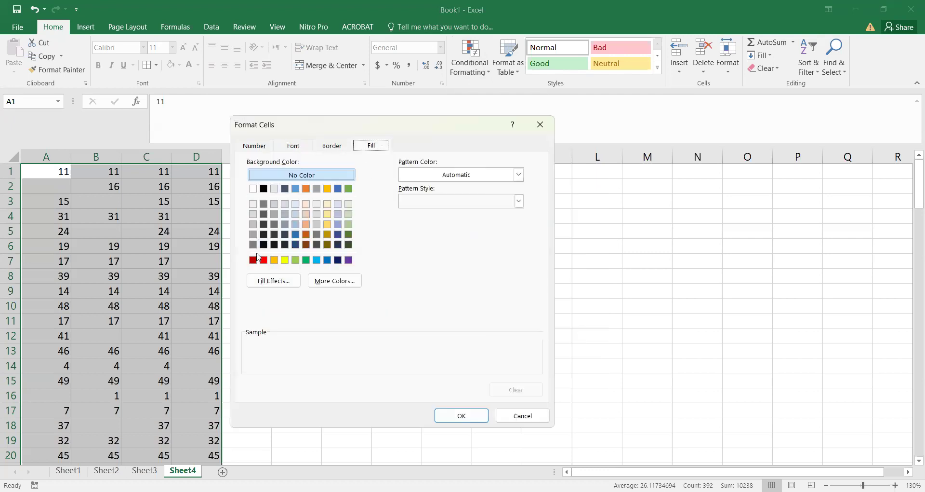
{"action": "left_click", "coordinate": [264, 260]}
{"action": "left_click", "coordinate": [439, 415]}
{"action": "left_click", "coordinate": [386, 377]}
Examine the red-highlighted blank cells in columns A to D throughout the whole list
{"action": "scroll", "coordinate": [110, 276], "scroll_direction": "down", "scroll_amount": 8}
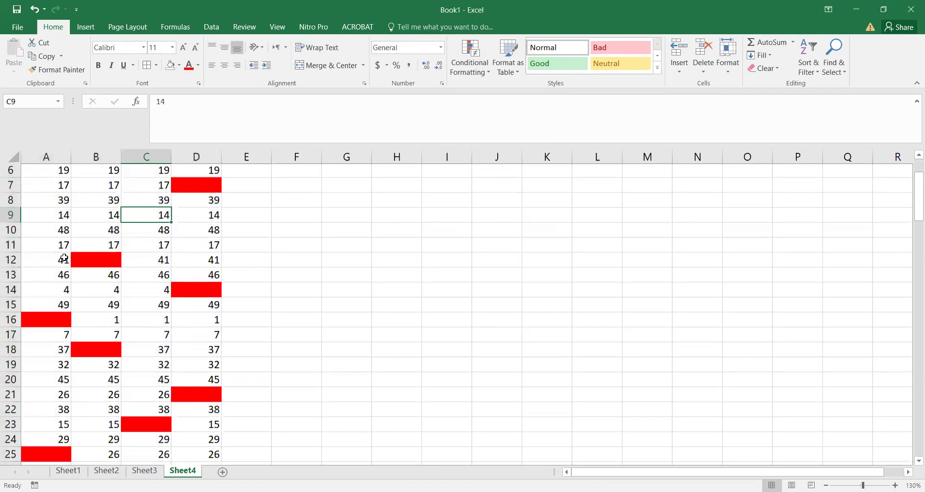
{"action": "scroll", "coordinate": [100, 275], "scroll_direction": "down", "scroll_amount": 14}
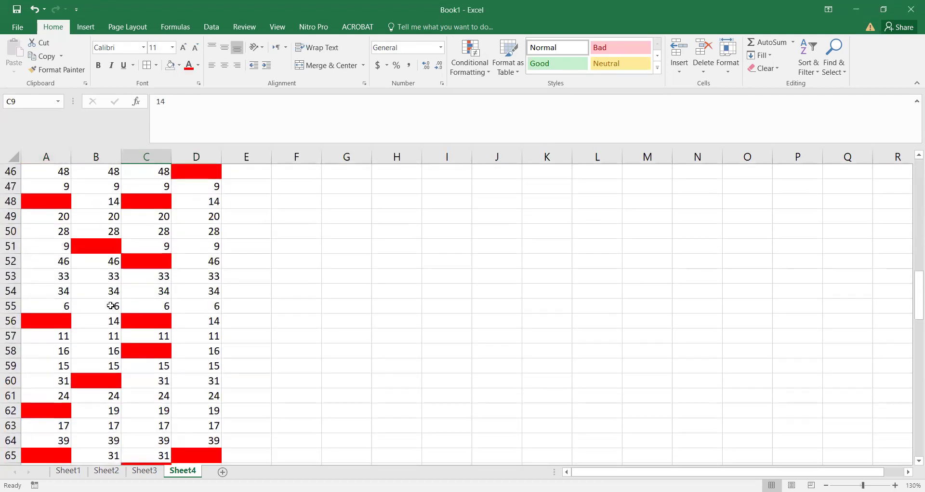
{"action": "scroll", "coordinate": [107, 330], "scroll_direction": "down", "scroll_amount": 11}
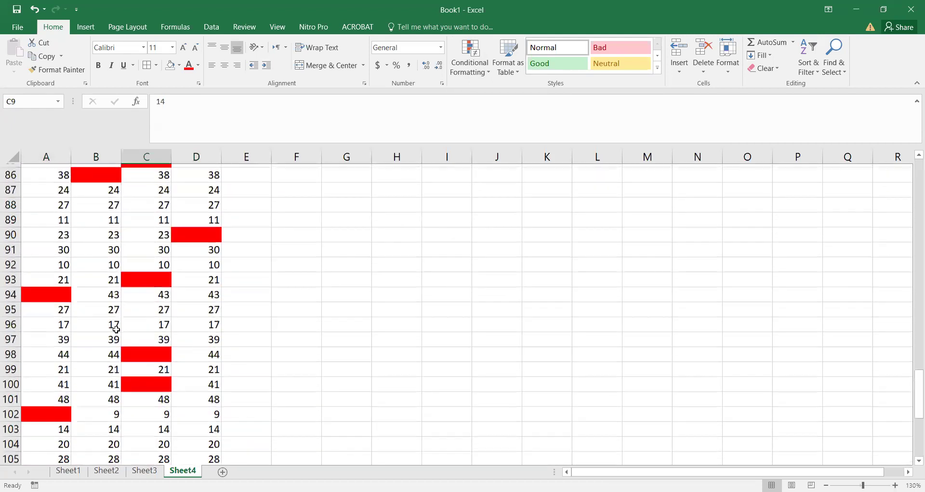
{"action": "scroll", "coordinate": [112, 333], "scroll_direction": "up", "scroll_amount": 20}
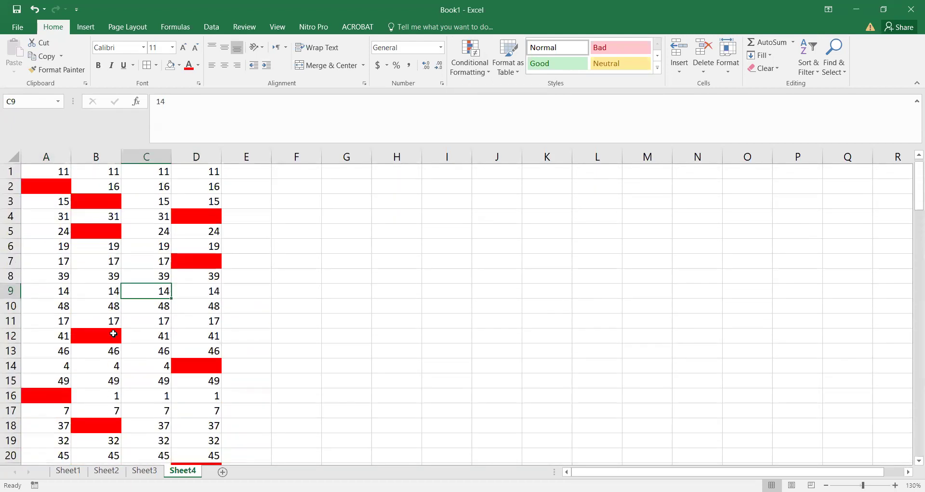
{"action": "left_click", "coordinate": [81, 280]}
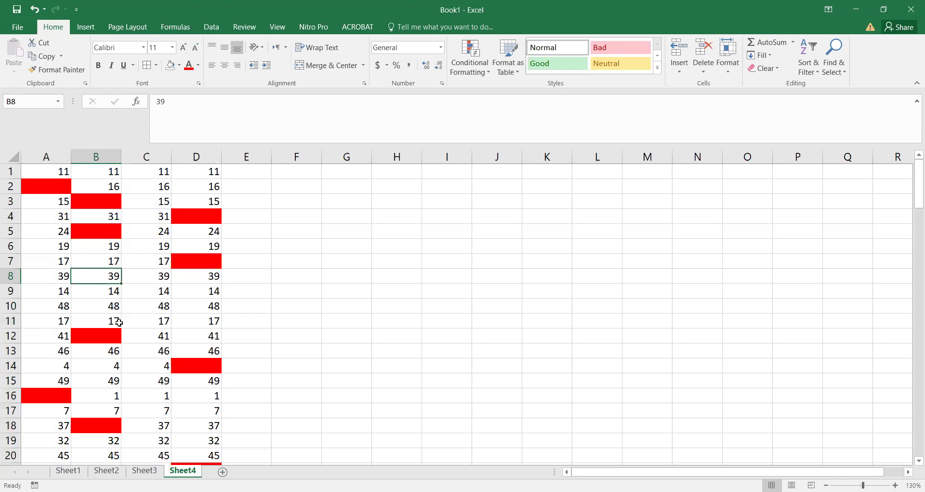
{"action": "scroll", "coordinate": [173, 270], "scroll_direction": "down", "scroll_amount": 8}
{"action": "scroll", "coordinate": [138, 278], "scroll_direction": "down", "scroll_amount": 16}
{"action": "scroll", "coordinate": [138, 278], "scroll_direction": "down", "scroll_amount": 7}
{"action": "scroll", "coordinate": [139, 277], "scroll_direction": "up", "scroll_amount": 6}
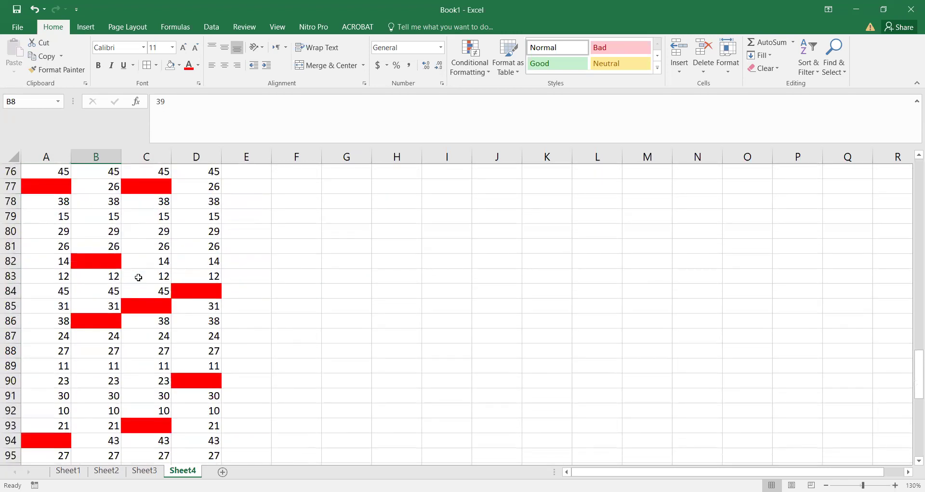
{"action": "scroll", "coordinate": [138, 277], "scroll_direction": "up", "scroll_amount": 20}
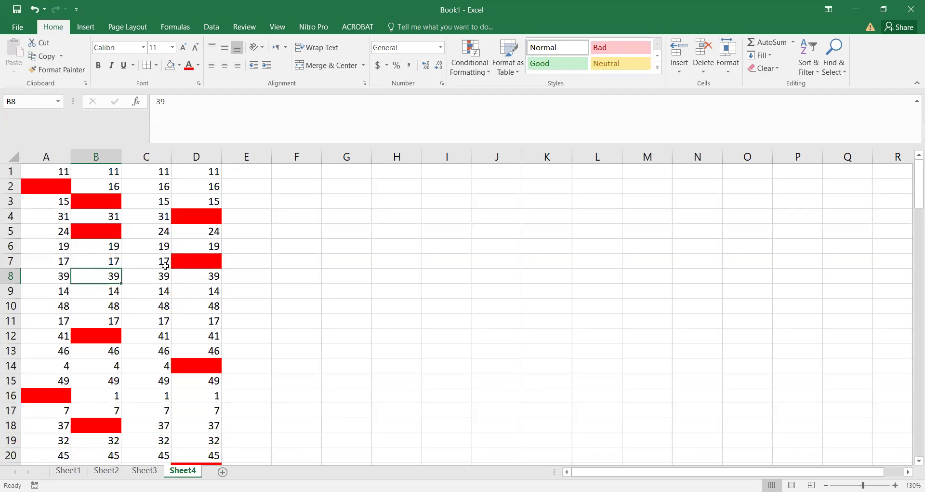
{"action": "left_click", "coordinate": [138, 288]}
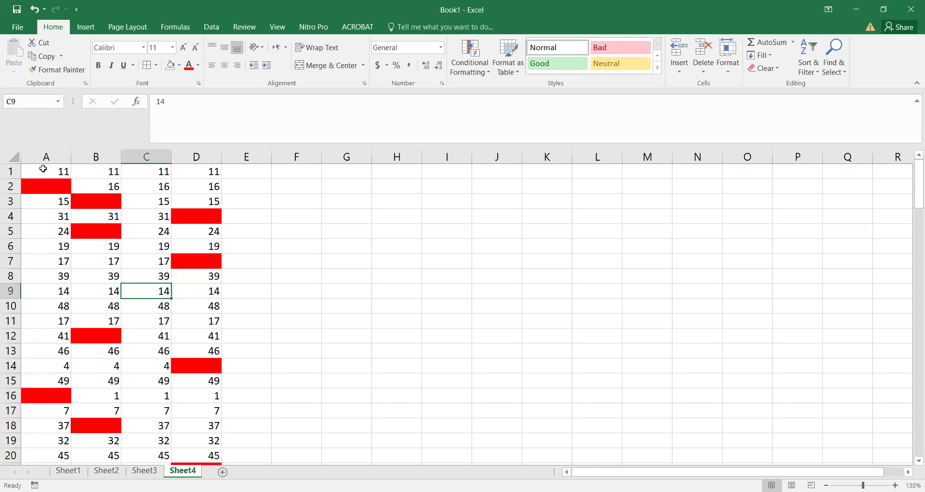
{"action": "left_click", "coordinate": [51, 190]}
{"action": "left_click", "coordinate": [46, 215]}
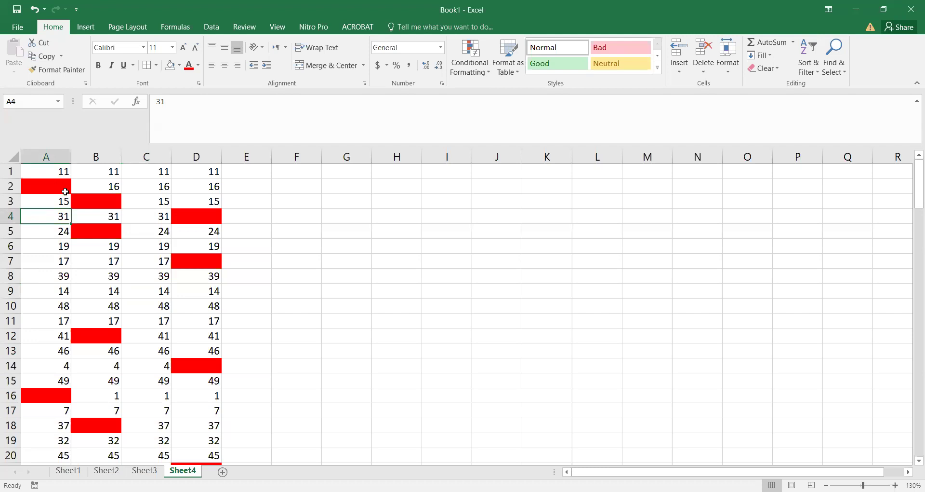
{"action": "left_click", "coordinate": [51, 233]}
{"action": "left_click", "coordinate": [63, 271]}
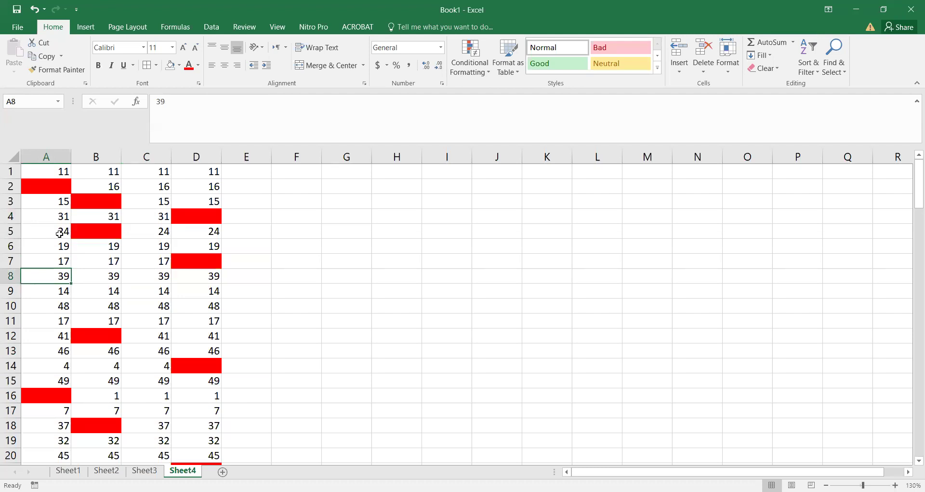
Select only the blank cells of A1:D110 with Go To Special and fill them all with ABSENT
{"action": "left_click_drag", "start_coordinate": [42, 173], "coordinate": [178, 424]}
{"action": "scroll", "coordinate": [80, 240], "scroll_direction": "up", "scroll_amount": 20}
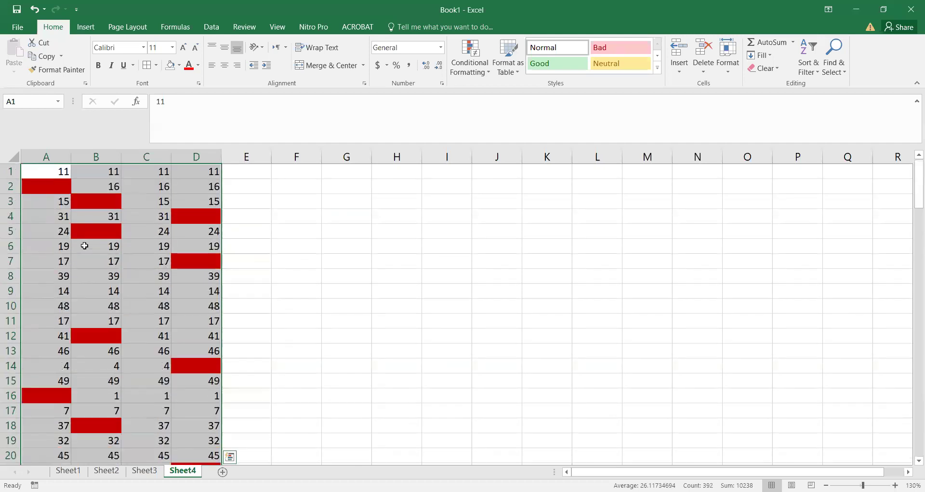
{"action": "key", "text": "F5"}
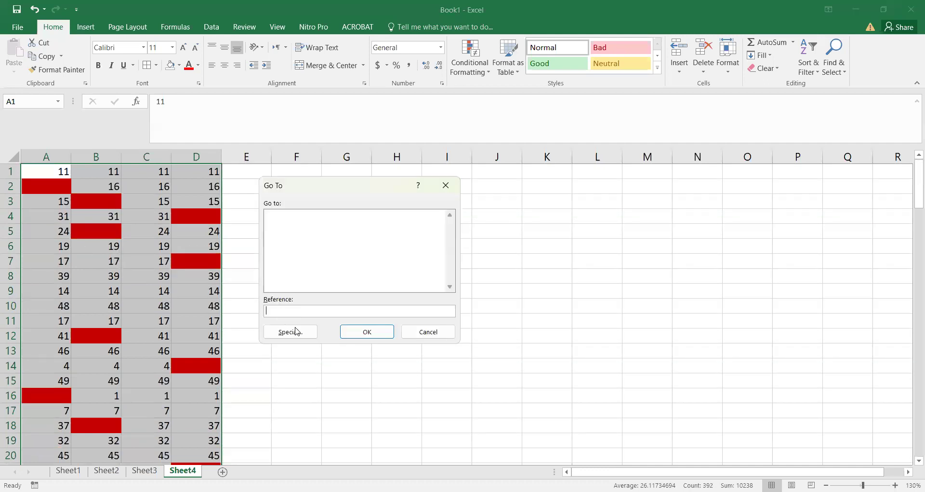
{"action": "left_click", "coordinate": [290, 332]}
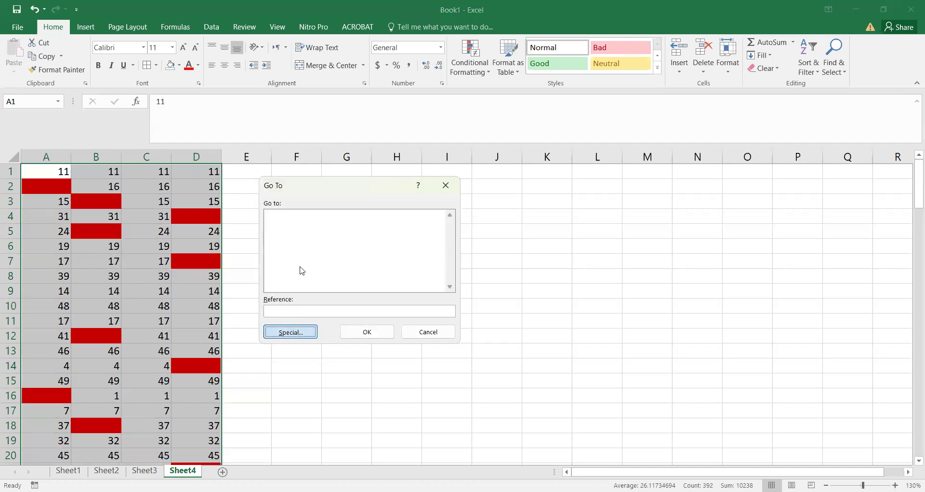
{"action": "left_click", "coordinate": [301, 281]}
{"action": "left_click", "coordinate": [357, 353]}
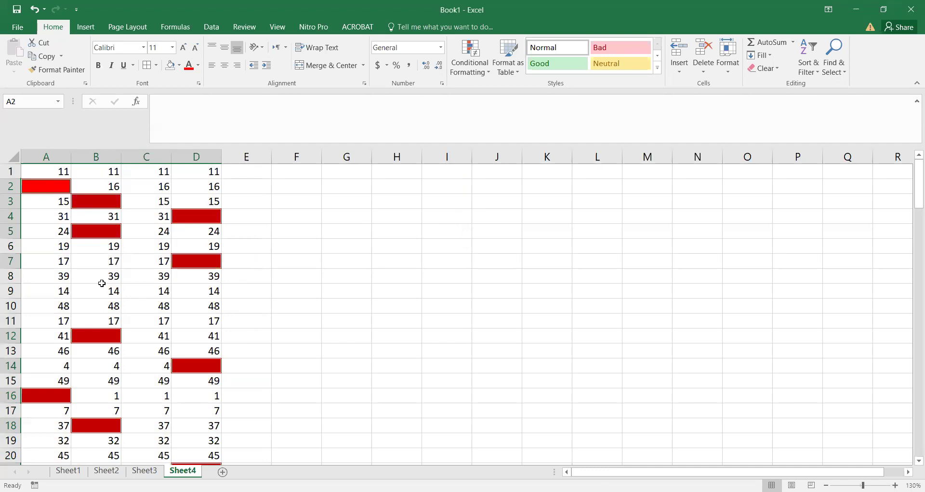
{"action": "type", "text": "ABSENT"}
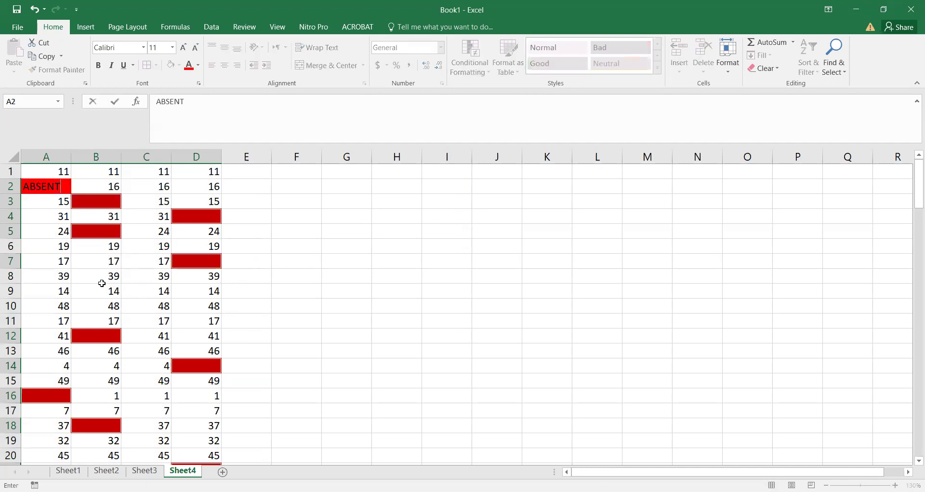
{"action": "key", "text": "ctrl+Return"}
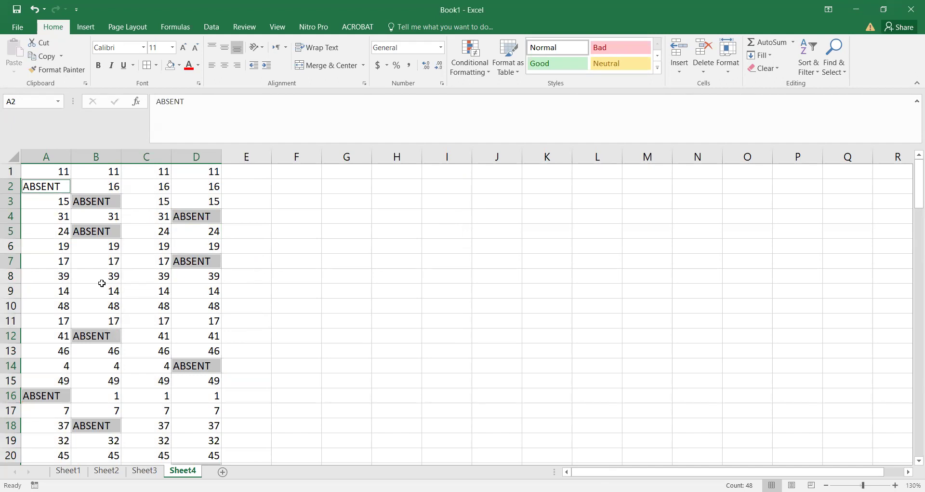
Review the ABSENT entries in columns A to D down to the end of the list
{"action": "left_click", "coordinate": [102, 283]}
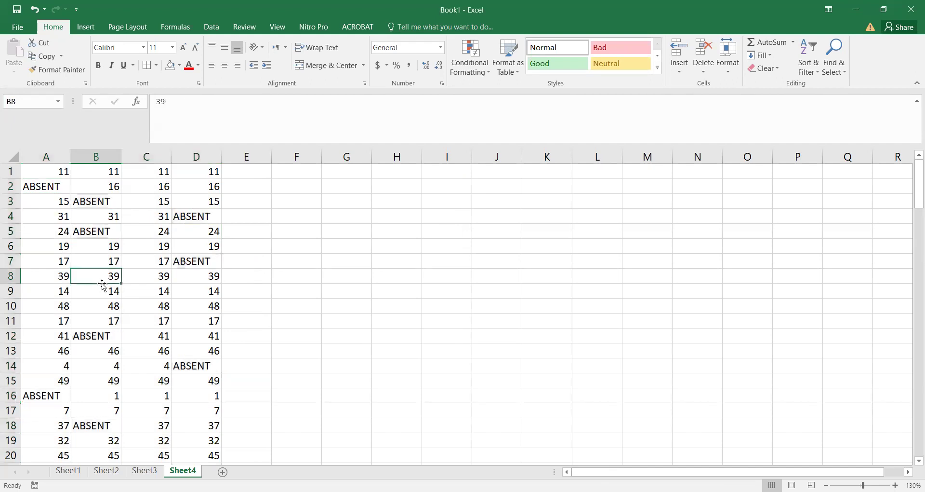
{"action": "scroll", "coordinate": [101, 284], "scroll_direction": "down", "scroll_amount": 15}
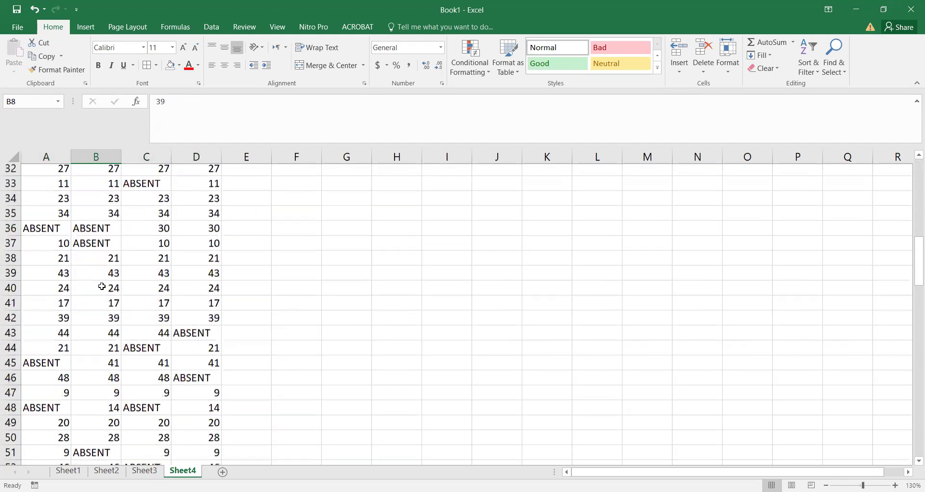
{"action": "scroll", "coordinate": [101, 288], "scroll_direction": "down", "scroll_amount": 14}
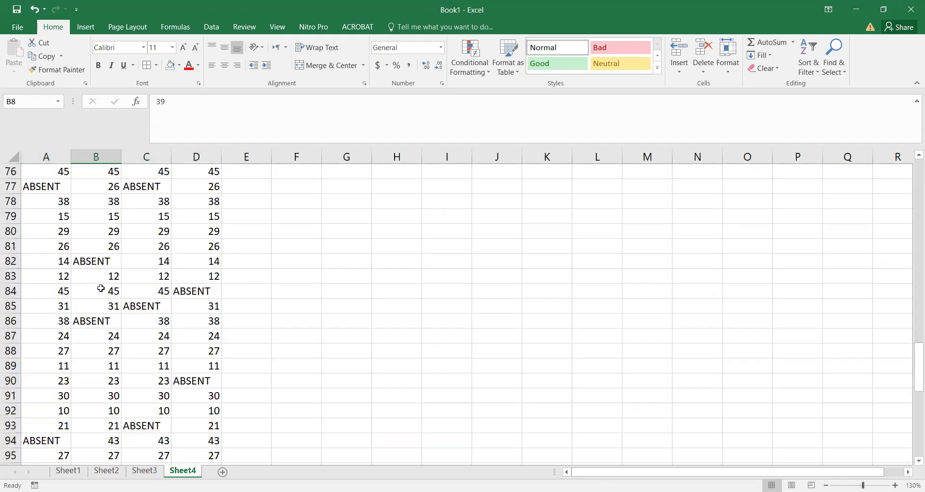
{"action": "scroll", "coordinate": [101, 288], "scroll_direction": "down", "scroll_amount": 4}
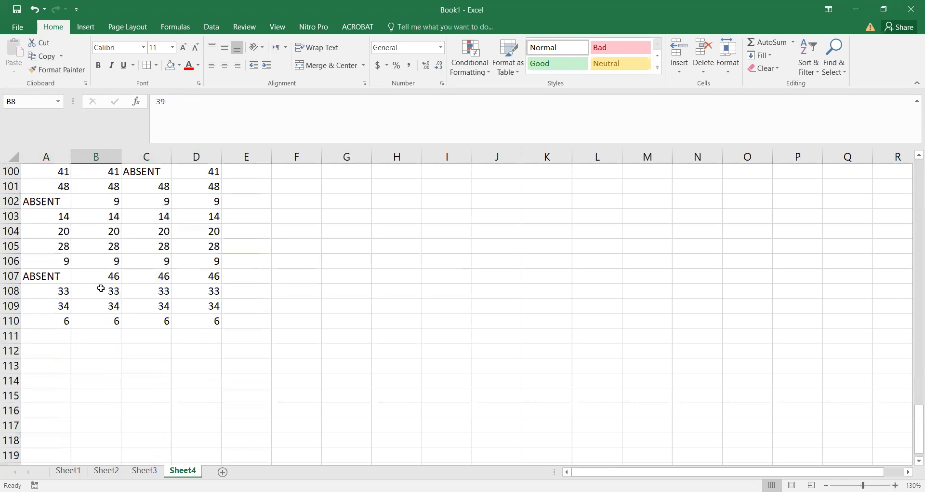
{"action": "scroll", "coordinate": [101, 288], "scroll_direction": "up", "scroll_amount": 20}
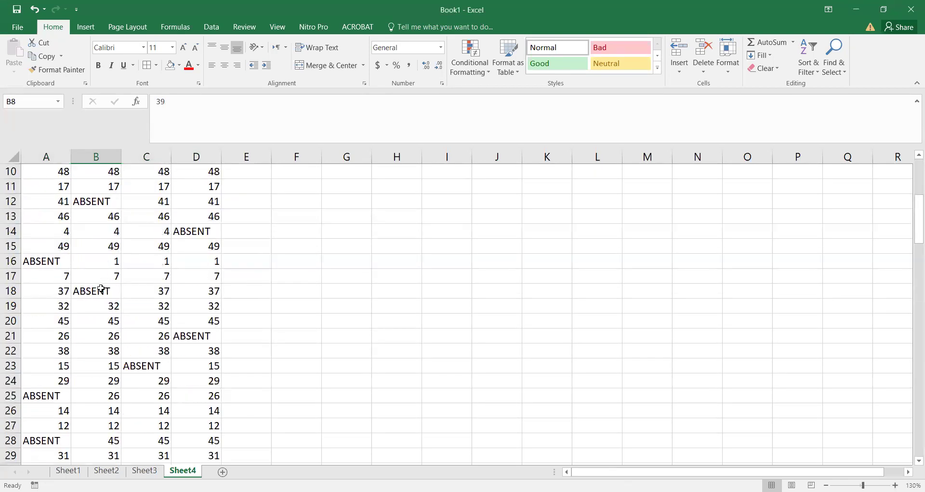
{"action": "scroll", "coordinate": [100, 290], "scroll_direction": "up", "scroll_amount": 3}
{"action": "left_click", "coordinate": [95, 260]}
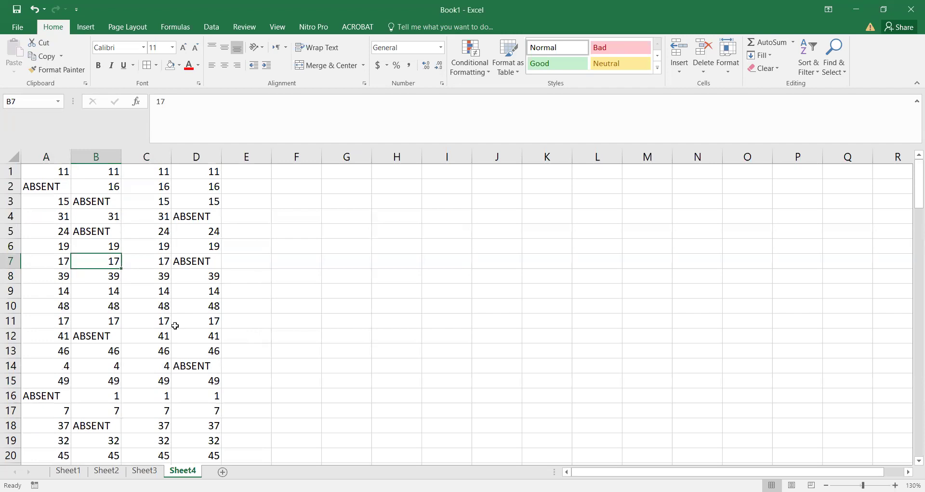
{"action": "left_click", "coordinate": [132, 295]}
Select the topic "Some extra functions" in cell A8 of Sheet1, and return to Sheet4
{"action": "left_click", "coordinate": [68, 469]}
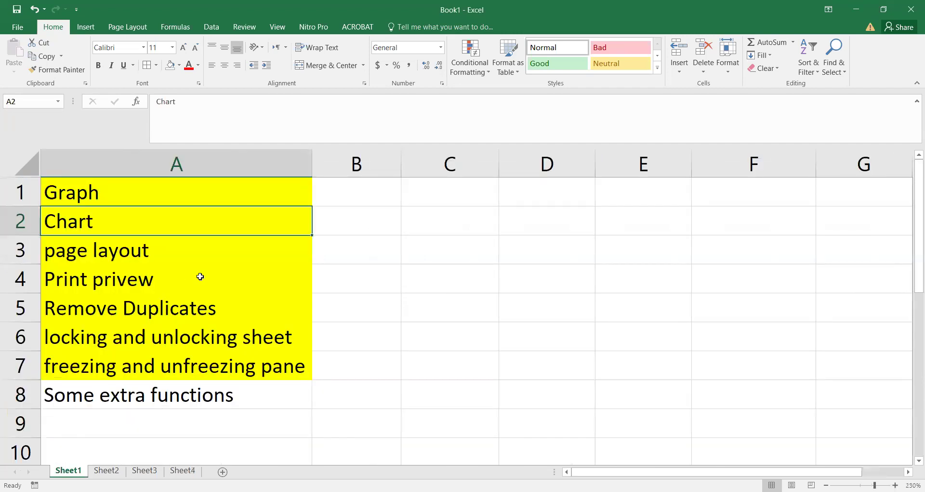
{"action": "left_click", "coordinate": [93, 398]}
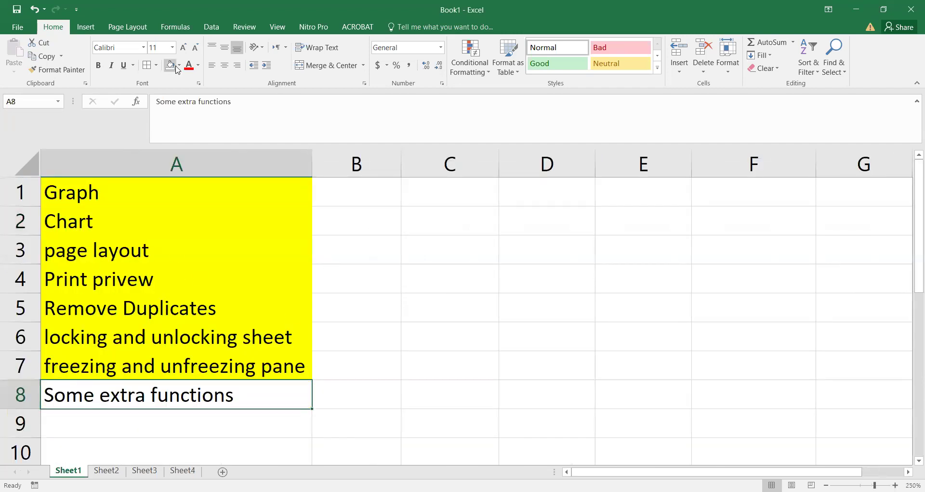
{"action": "left_click", "coordinate": [182, 470]}
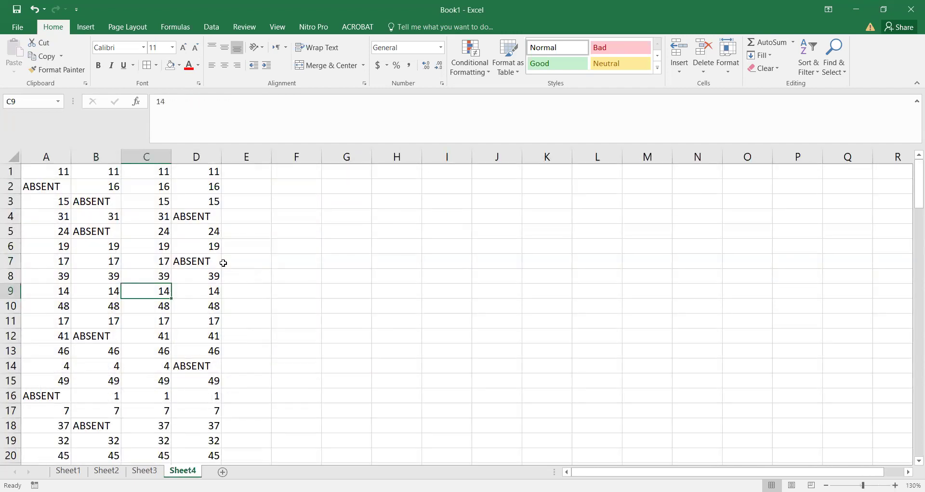
Undo the ABSENT entries in the list's blank cells and select cell A1
{"action": "key", "text": "ctrl+z"}
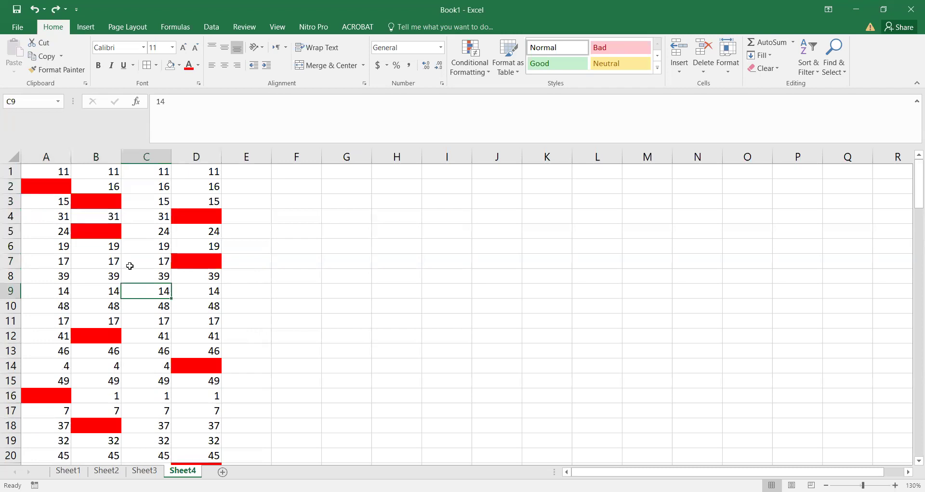
{"action": "left_click", "coordinate": [47, 168]}
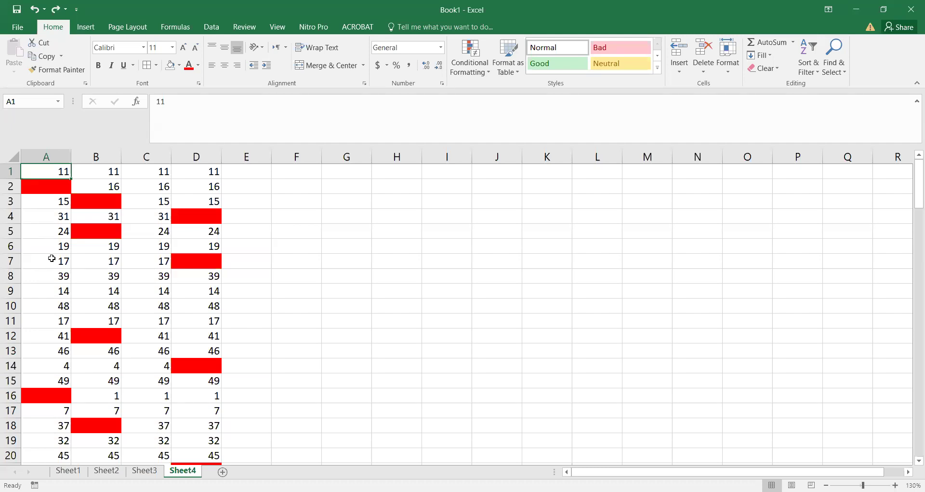
Select only the blank cells of A1:D110 with Go To Special and fill all of them with ABSENT at once
{"action": "left_click", "coordinate": [56, 222]}
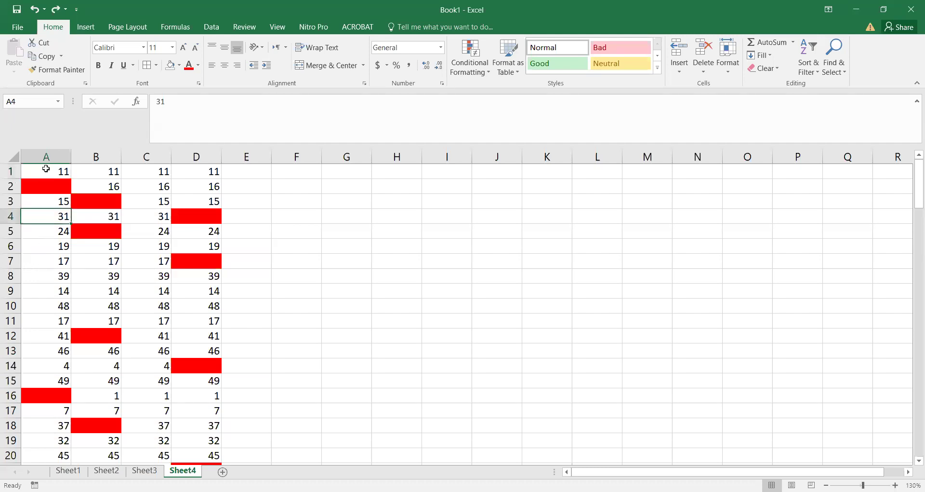
{"action": "left_click", "coordinate": [46, 169]}
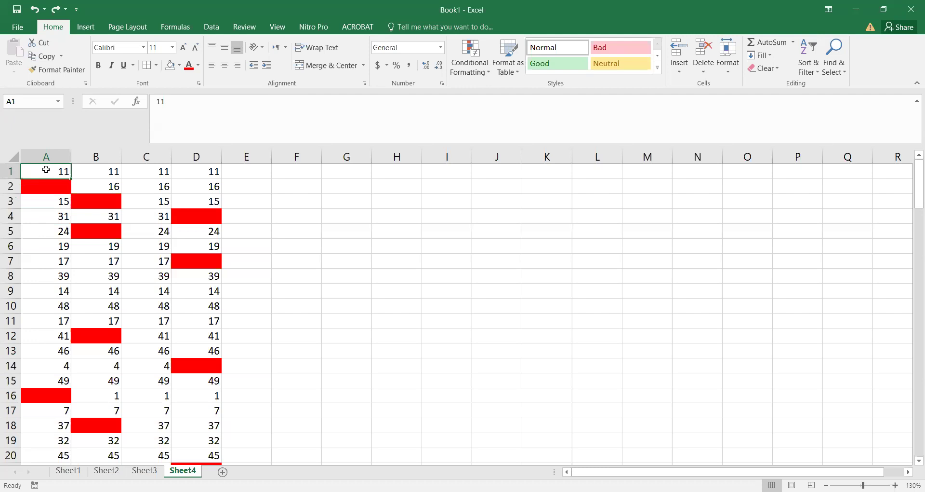
{"action": "left_click", "coordinate": [50, 234]}
{"action": "left_click_drag", "start_coordinate": [46, 171], "coordinate": [190, 426]}
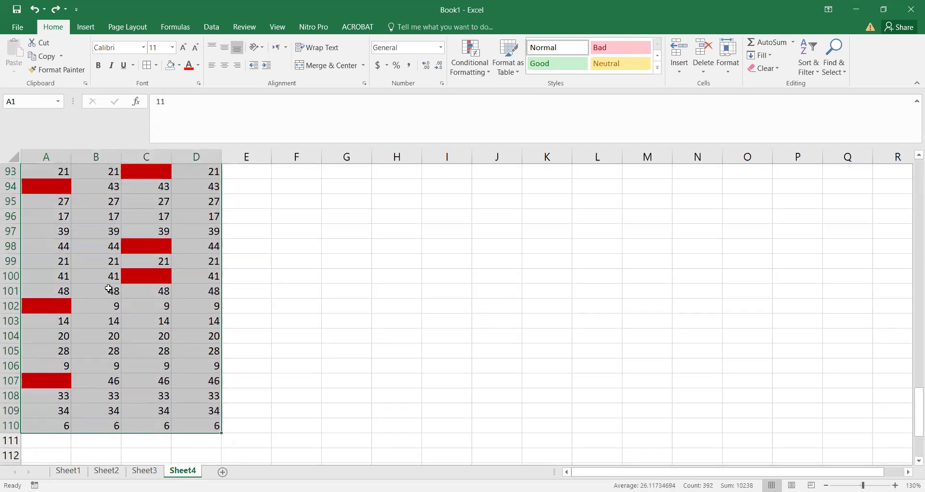
{"action": "scroll", "coordinate": [109, 289], "scroll_direction": "up", "scroll_amount": 20}
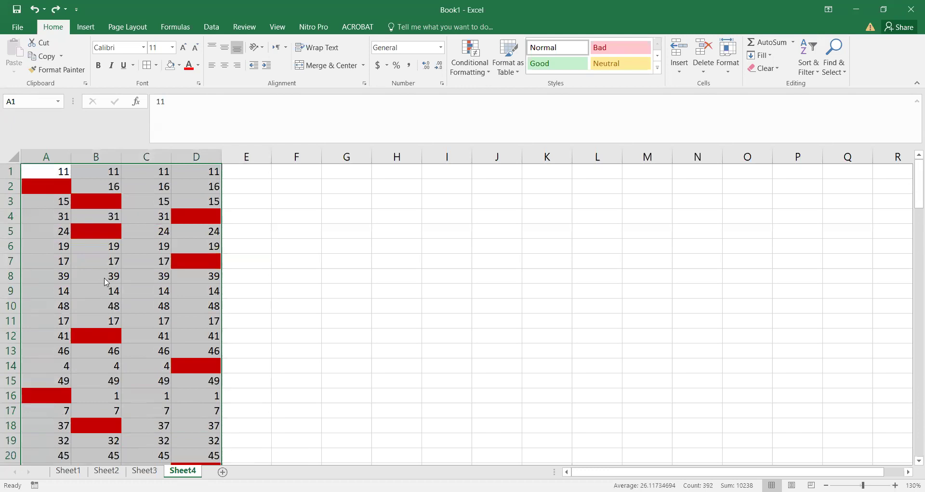
{"action": "key", "text": "ctrl+g"}
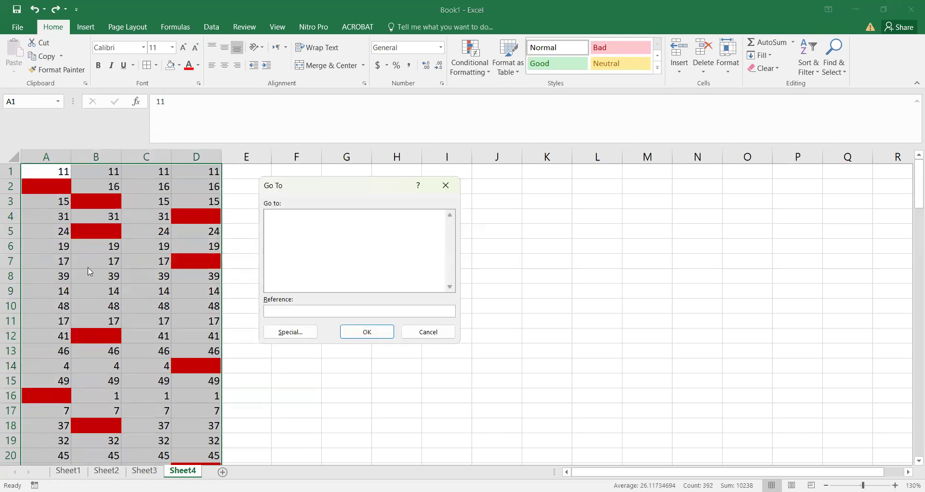
{"action": "left_click", "coordinate": [303, 332]}
{"action": "left_click", "coordinate": [298, 284]}
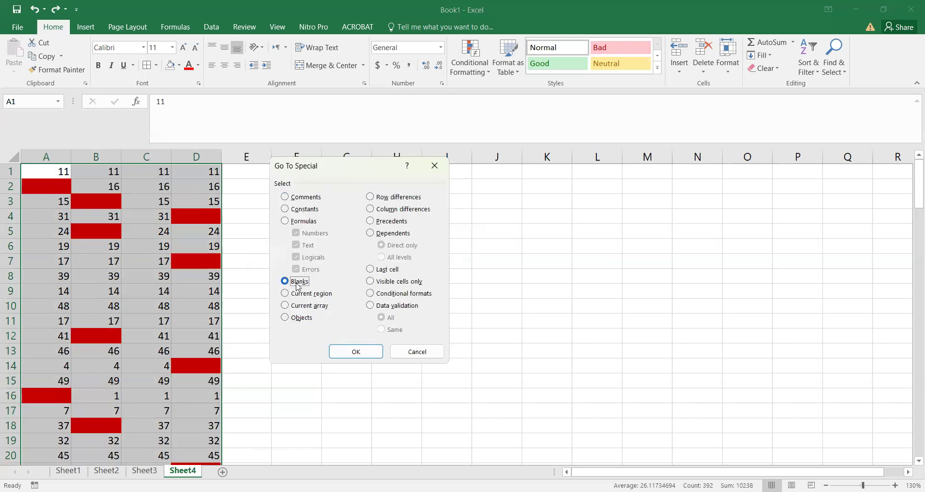
{"action": "left_click", "coordinate": [370, 352]}
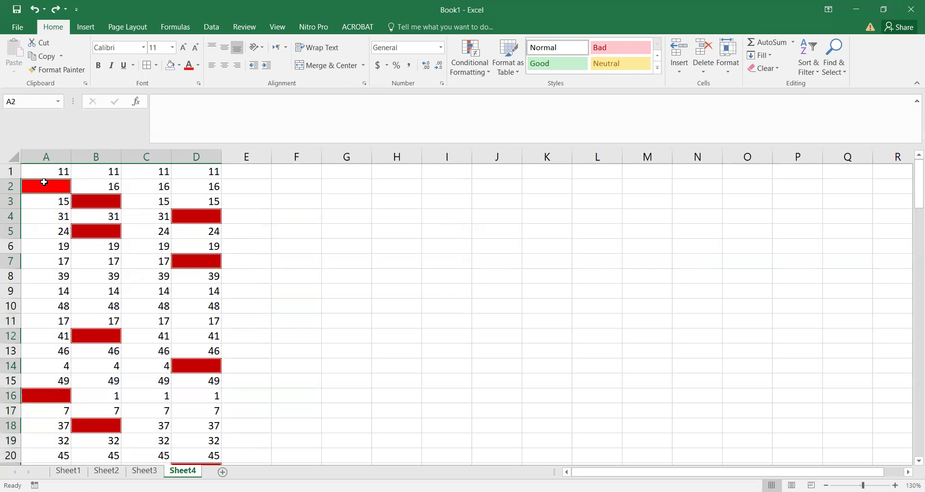
{"action": "type", "text": "ABSENT"}
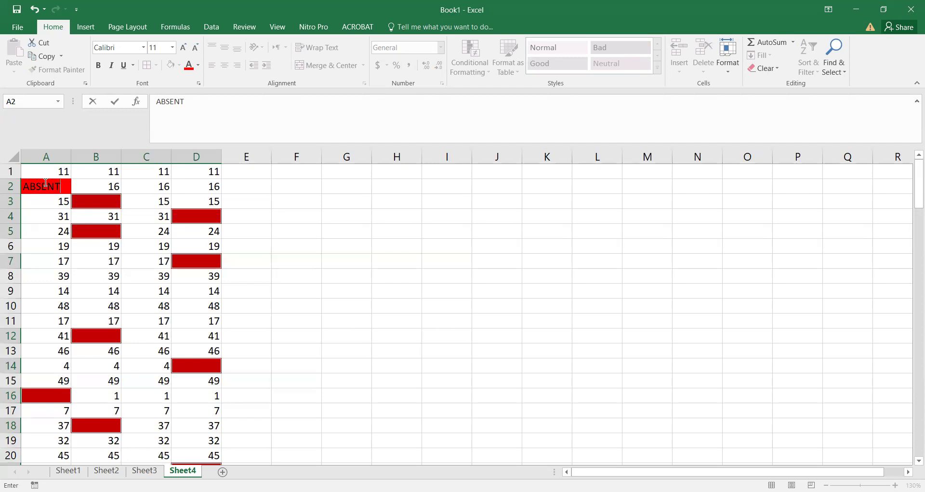
{"action": "key", "text": "ctrl+Return"}
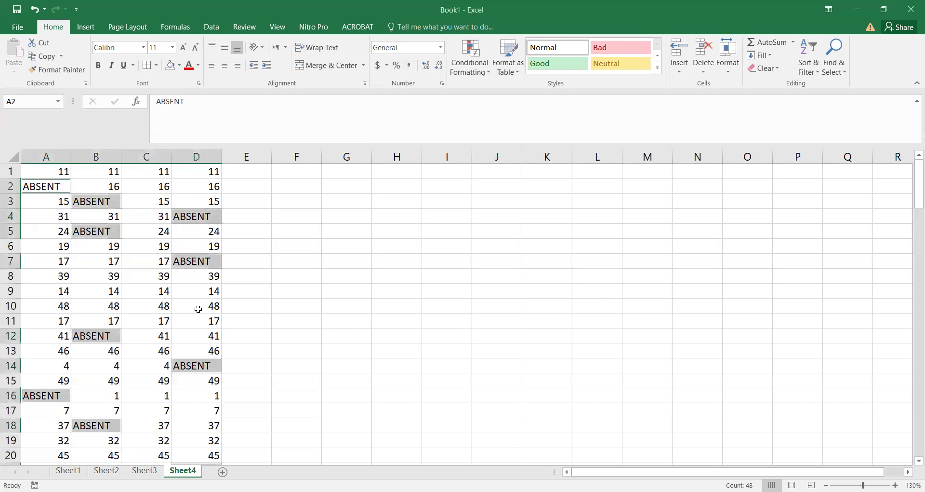
Undo the ABSENT fill in the blank cells of columns A to D
{"action": "left_click", "coordinate": [138, 277]}
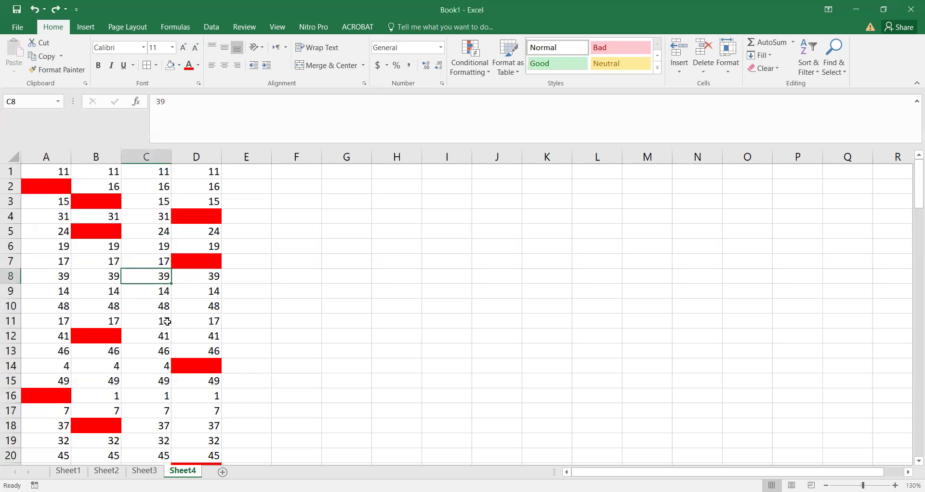
{"action": "left_click", "coordinate": [56, 154]}
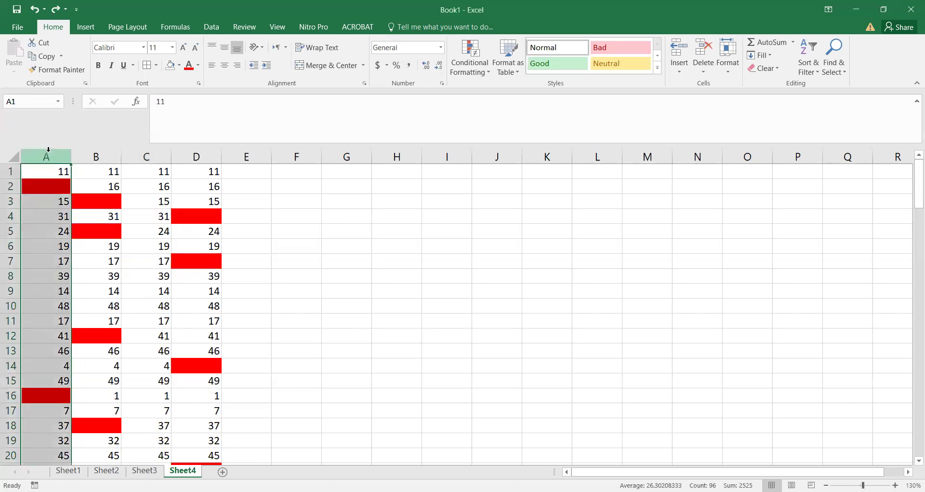
{"action": "left_click", "coordinate": [146, 248]}
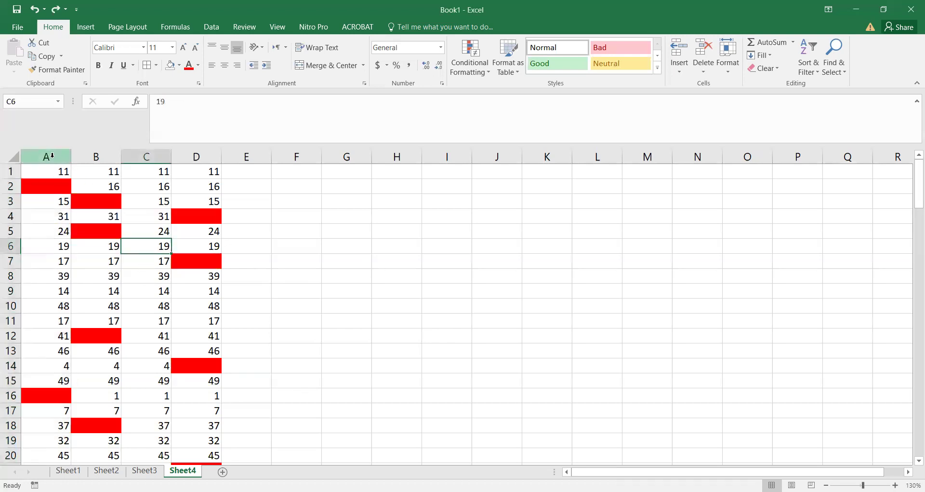
Select the blank cells of column A with Go To Special, delete their entire sheet rows, and check the column for leftover blanks
{"action": "left_click", "coordinate": [52, 156]}
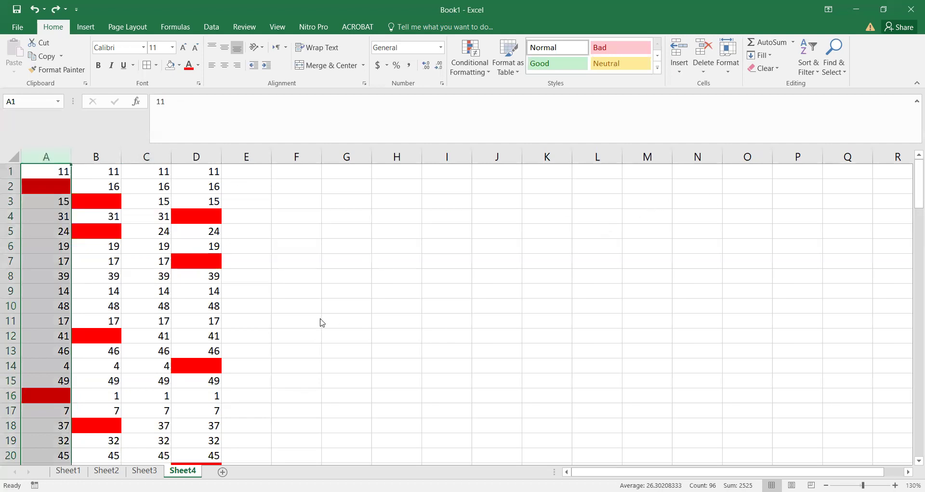
{"action": "key", "text": "ctrl+g"}
{"action": "left_click", "coordinate": [293, 333]}
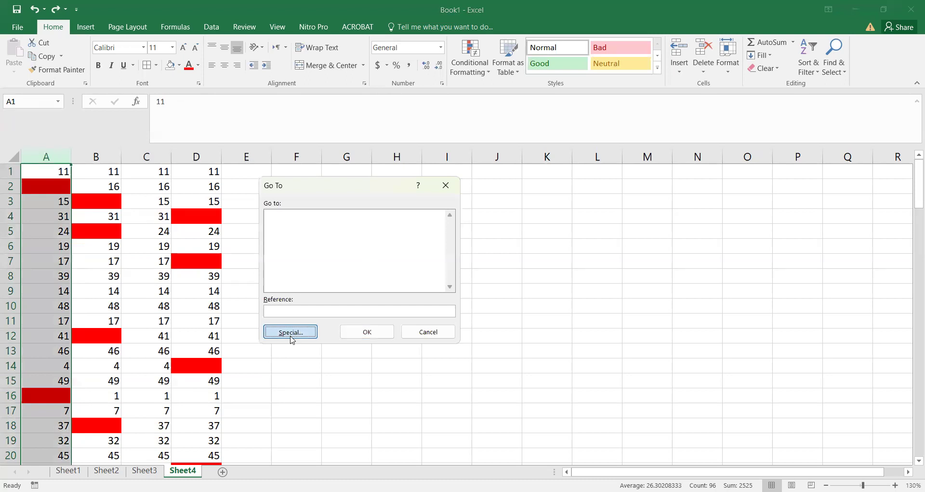
{"action": "left_click", "coordinate": [303, 282]}
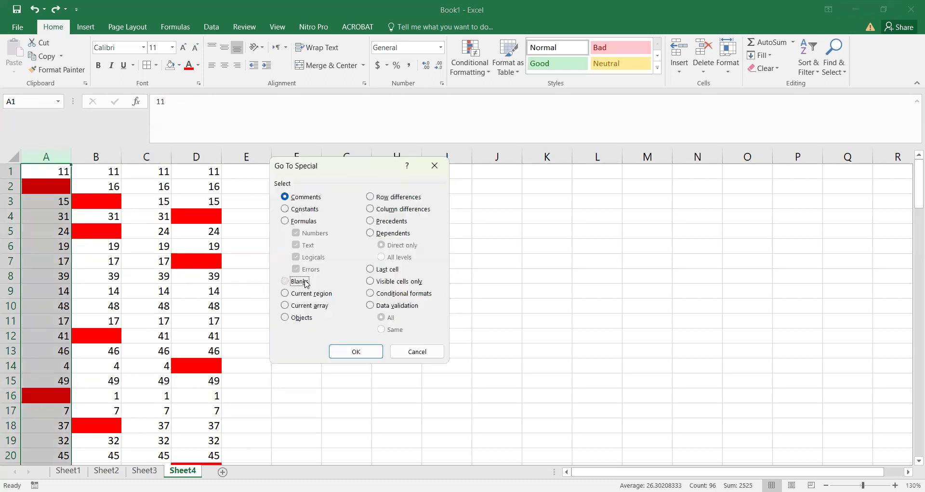
{"action": "left_click", "coordinate": [356, 351]}
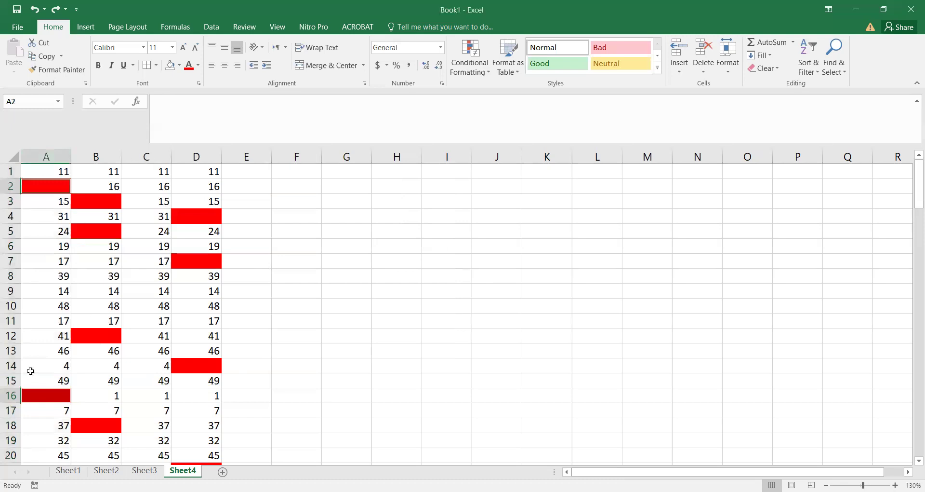
{"action": "left_click", "coordinate": [710, 72]}
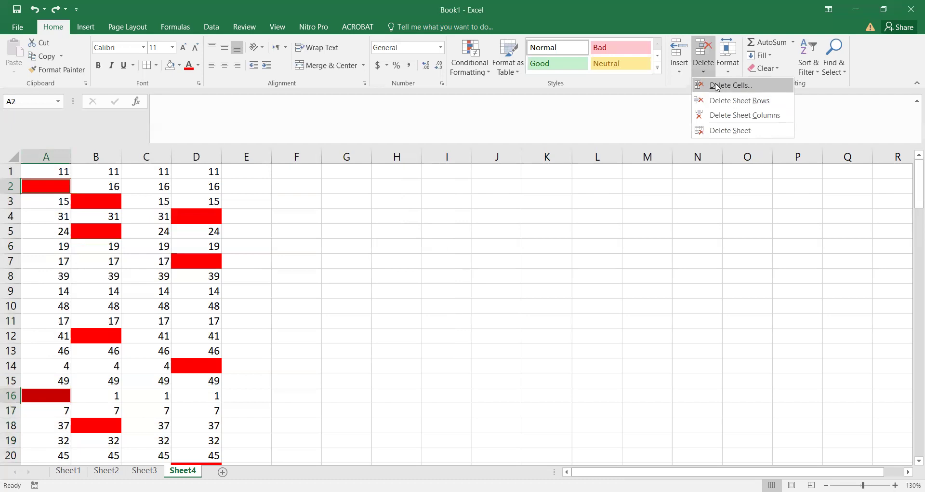
{"action": "left_click", "coordinate": [737, 101]}
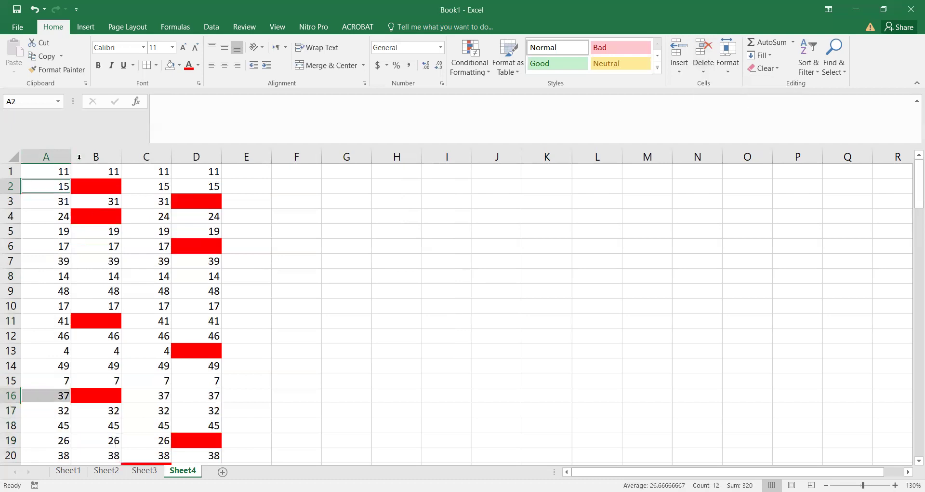
{"action": "left_click", "coordinate": [57, 172]}
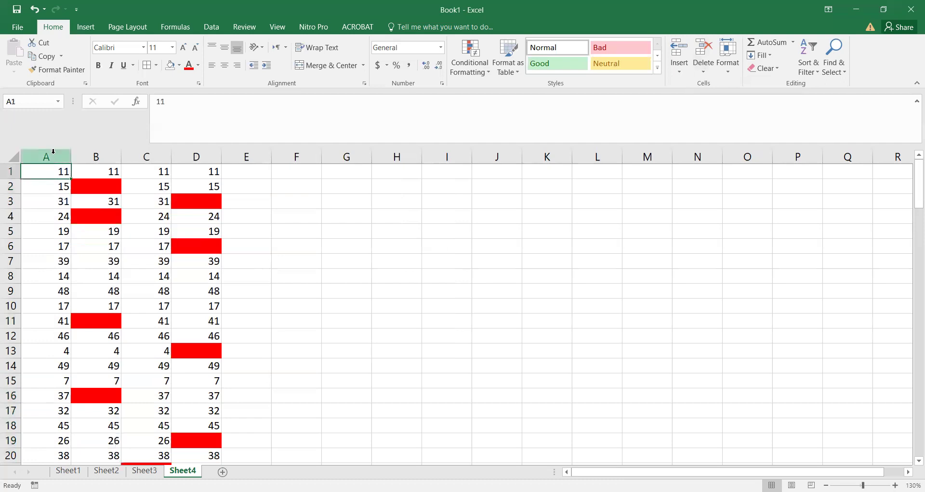
{"action": "scroll", "coordinate": [35, 255], "scroll_direction": "down", "scroll_amount": 15}
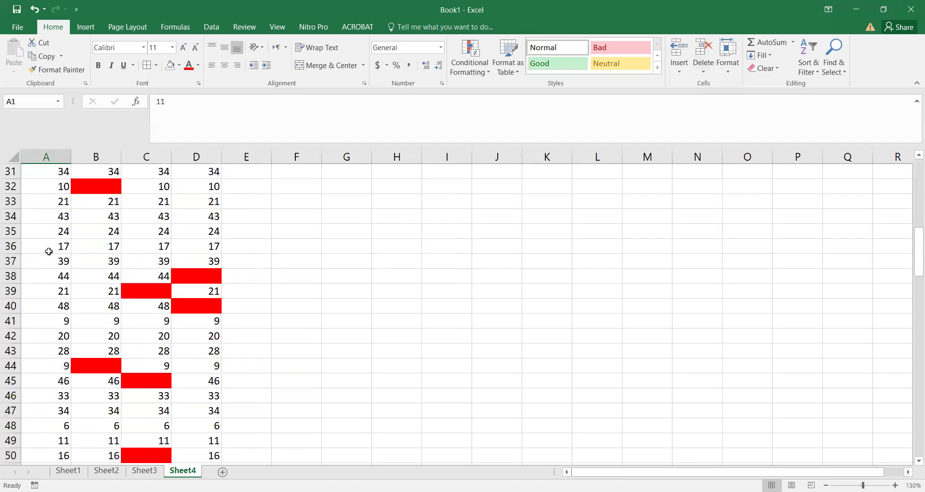
{"action": "scroll", "coordinate": [36, 280], "scroll_direction": "down", "scroll_amount": 13}
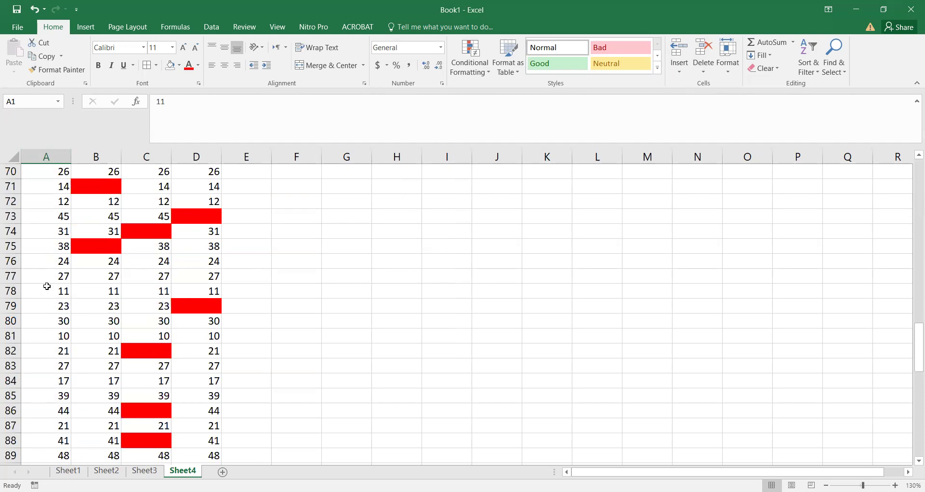
{"action": "scroll", "coordinate": [50, 305], "scroll_direction": "up", "scroll_amount": 20}
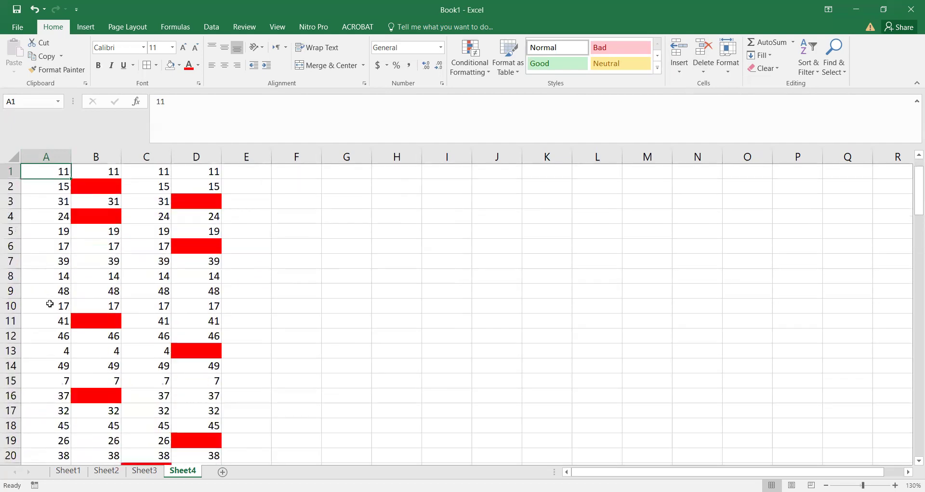
Select the blank cells of column B with Go To Special and delete their entire sheet rows
{"action": "left_click_drag", "start_coordinate": [116, 174], "coordinate": [118, 451]}
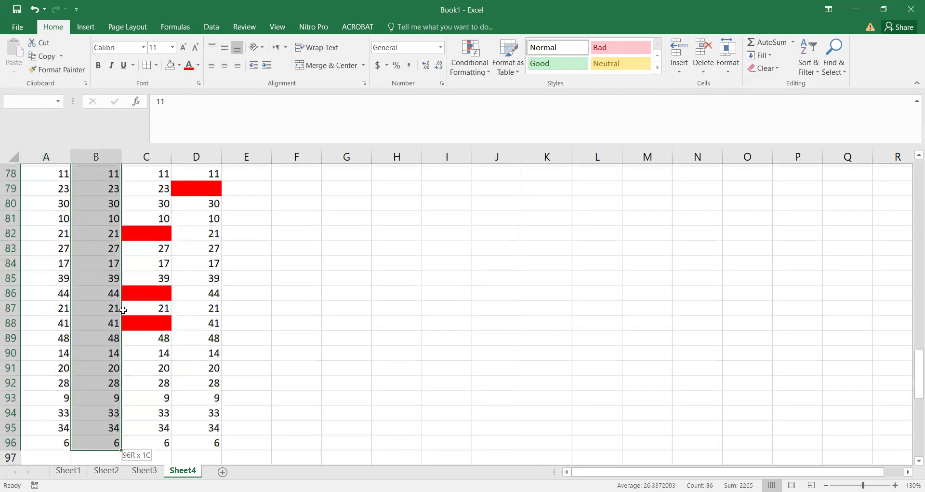
{"action": "left_click", "coordinate": [111, 213]}
{"action": "left_click", "coordinate": [115, 156]}
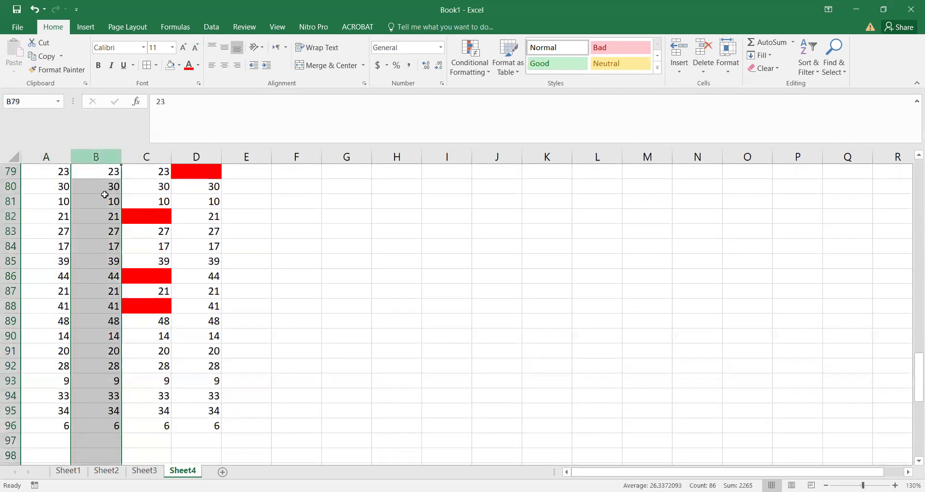
{"action": "scroll", "coordinate": [103, 215], "scroll_direction": "up", "scroll_amount": 9}
{"action": "scroll", "coordinate": [103, 215], "scroll_direction": "up", "scroll_amount": 17}
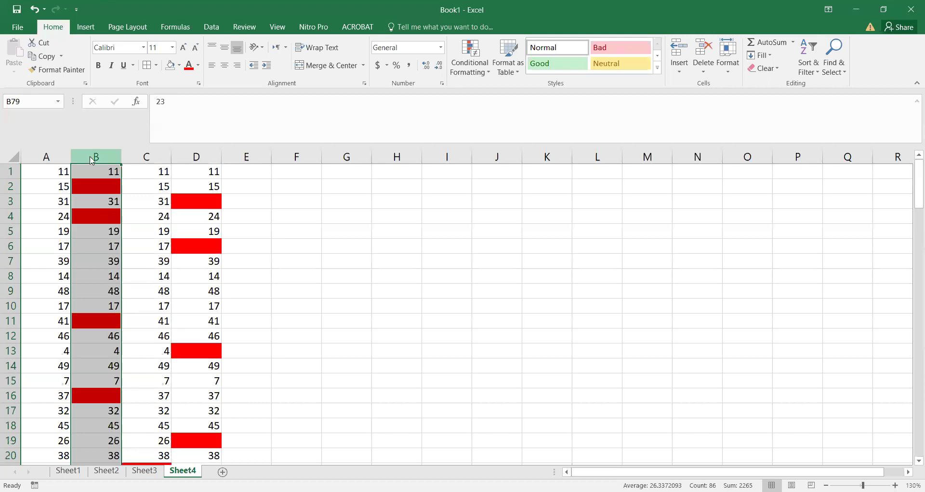
{"action": "key", "text": "ctrl+g"}
{"action": "left_click", "coordinate": [296, 332]}
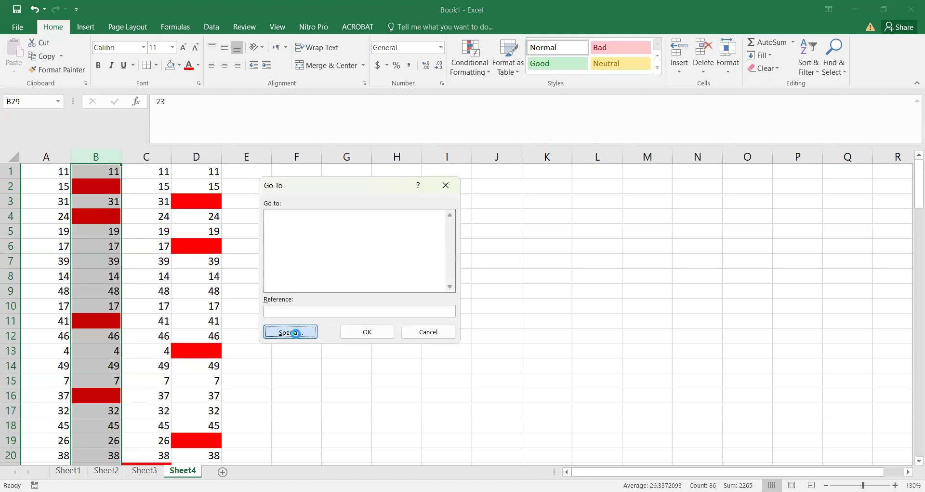
{"action": "left_click", "coordinate": [297, 281]}
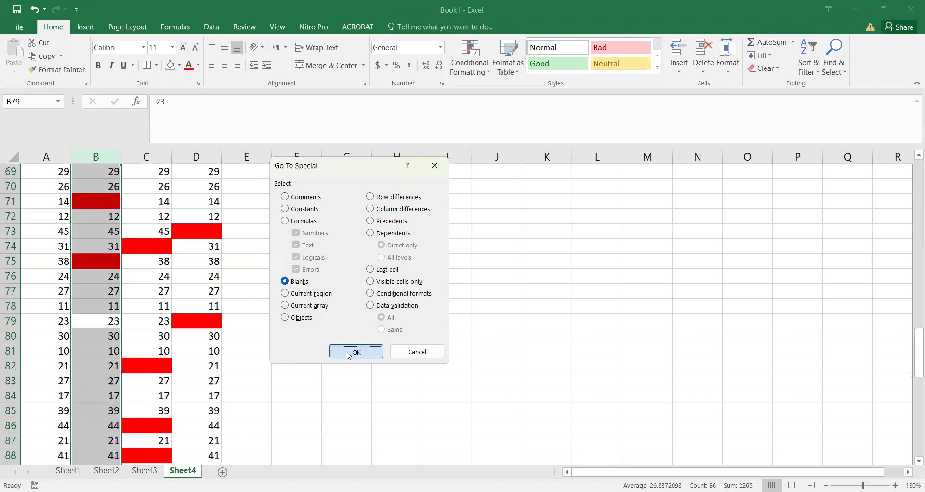
{"action": "left_click", "coordinate": [356, 351]}
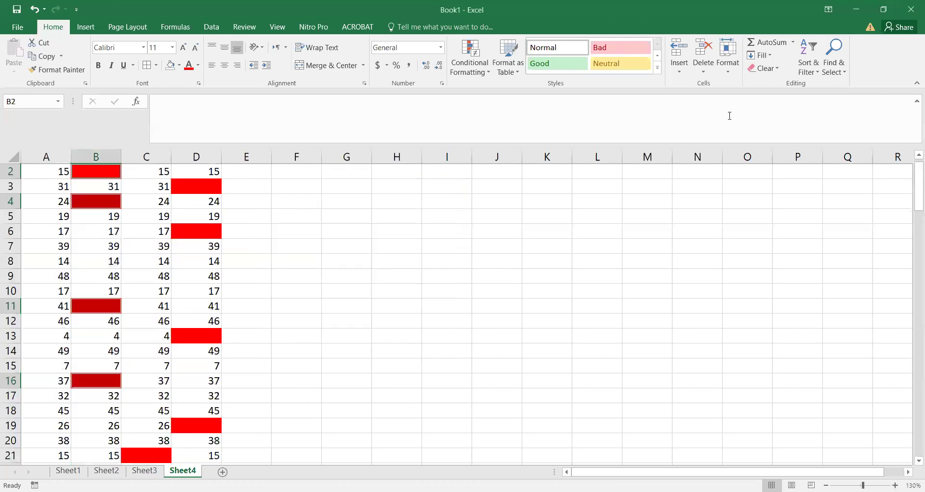
{"action": "left_click", "coordinate": [705, 72]}
{"action": "left_click", "coordinate": [742, 101]}
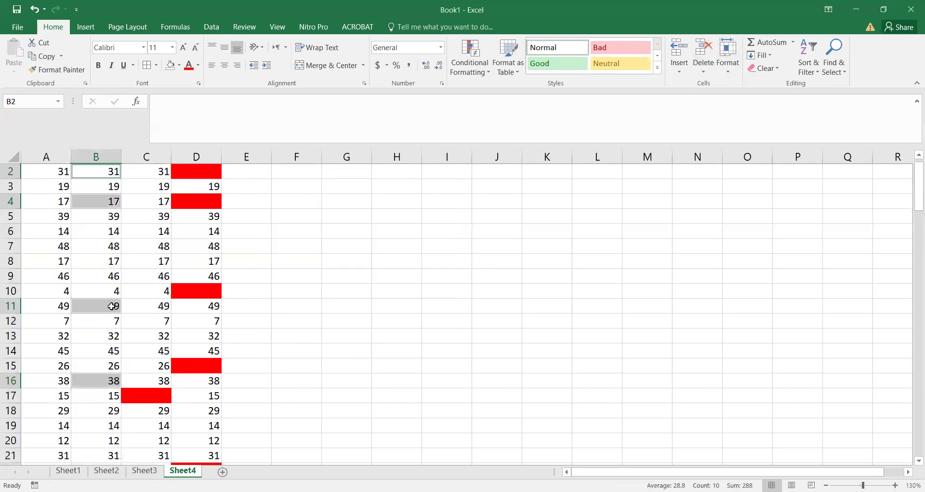
Check columns A and B down to the end of the list for remaining blank cells, and compare them with column D
{"action": "scroll", "coordinate": [112, 306], "scroll_direction": "up", "scroll_amount": 1}
{"action": "left_click", "coordinate": [114, 187]}
{"action": "scroll", "coordinate": [98, 314], "scroll_direction": "down", "scroll_amount": 1}
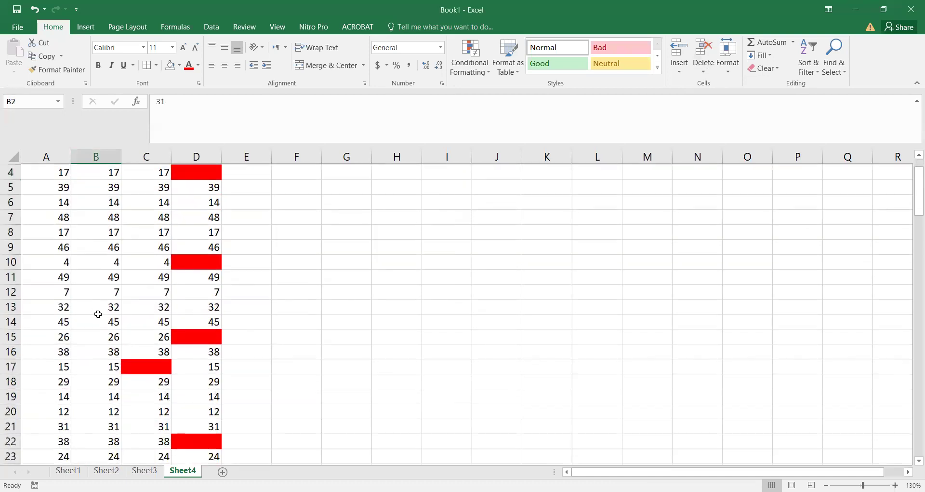
{"action": "scroll", "coordinate": [98, 314], "scroll_direction": "down", "scroll_amount": 18}
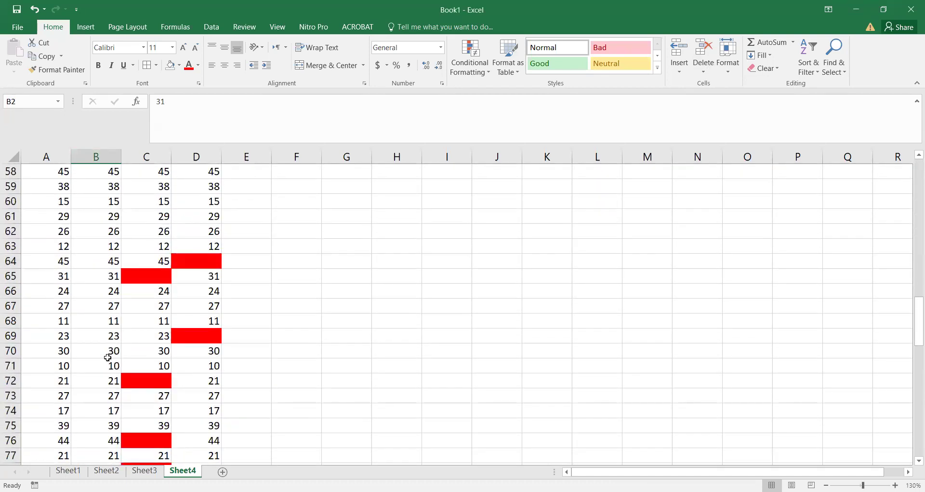
{"action": "scroll", "coordinate": [107, 356], "scroll_direction": "down", "scroll_amount": 6}
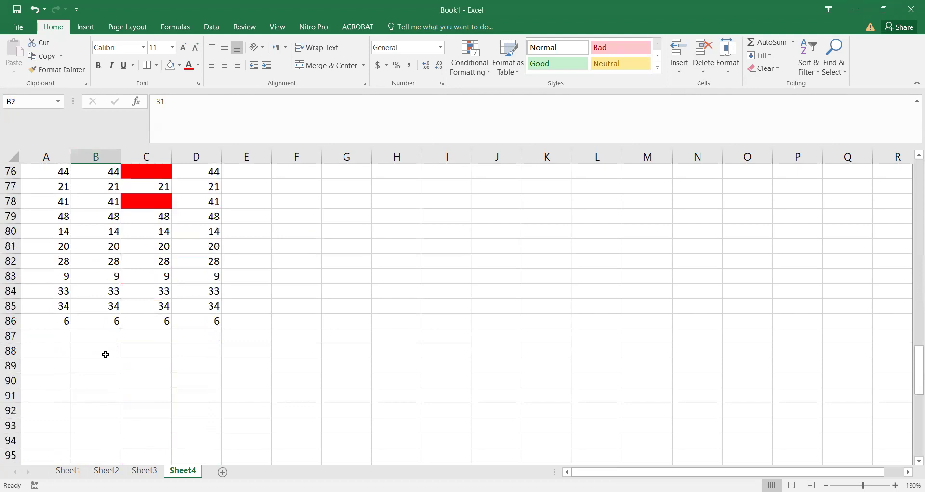
{"action": "scroll", "coordinate": [106, 354], "scroll_direction": "up", "scroll_amount": 20}
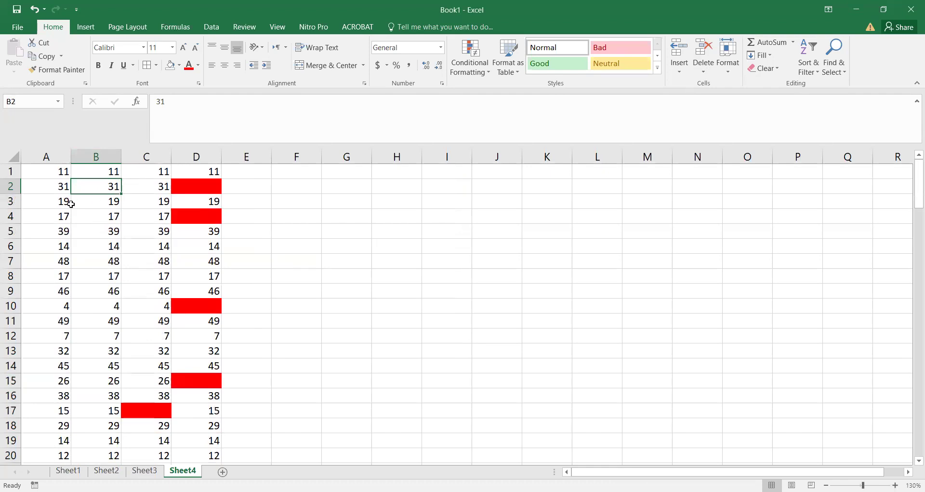
{"action": "left_click", "coordinate": [45, 185]}
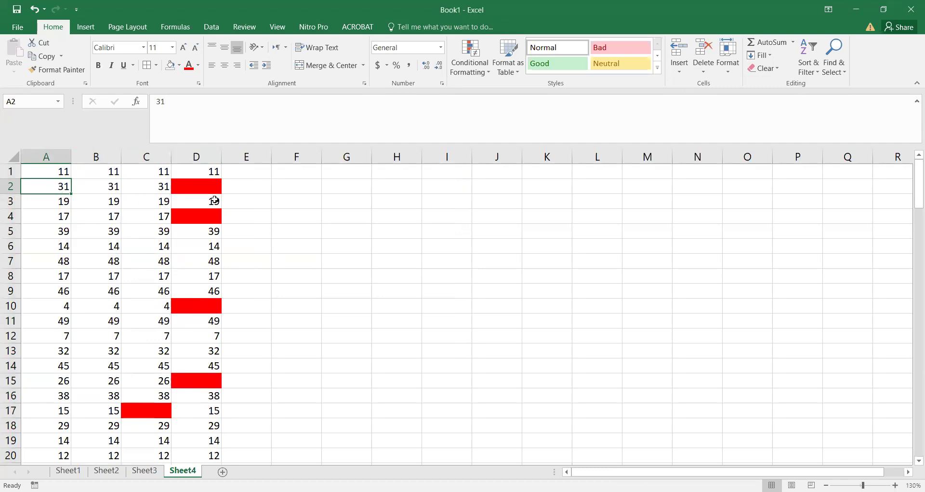
{"action": "left_click", "coordinate": [194, 202]}
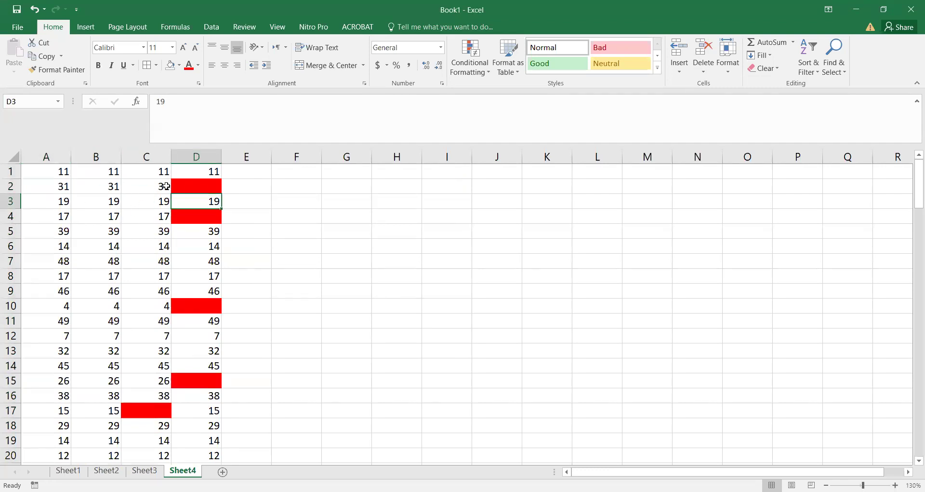
Select the blank cells of column D with Go To Special and delete their entire sheet rows
{"action": "left_click", "coordinate": [201, 155]}
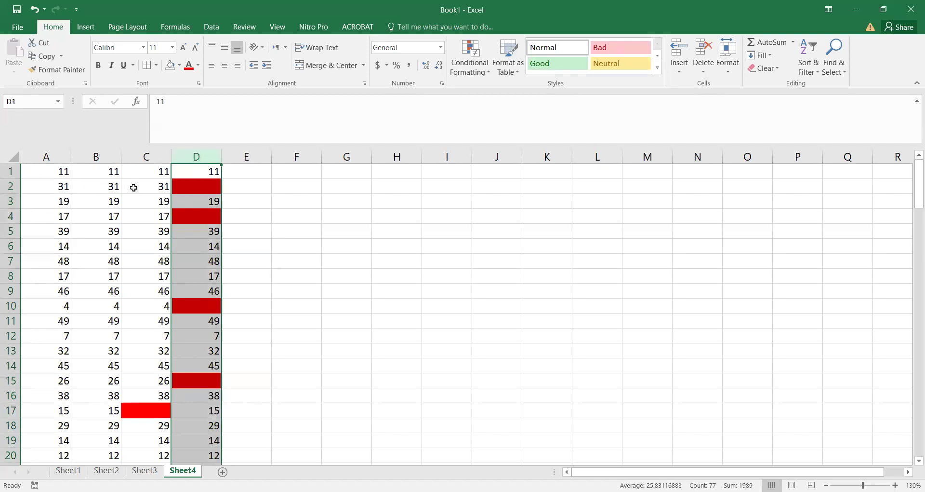
{"action": "key", "text": "ctrl+g"}
{"action": "left_click", "coordinate": [286, 332]}
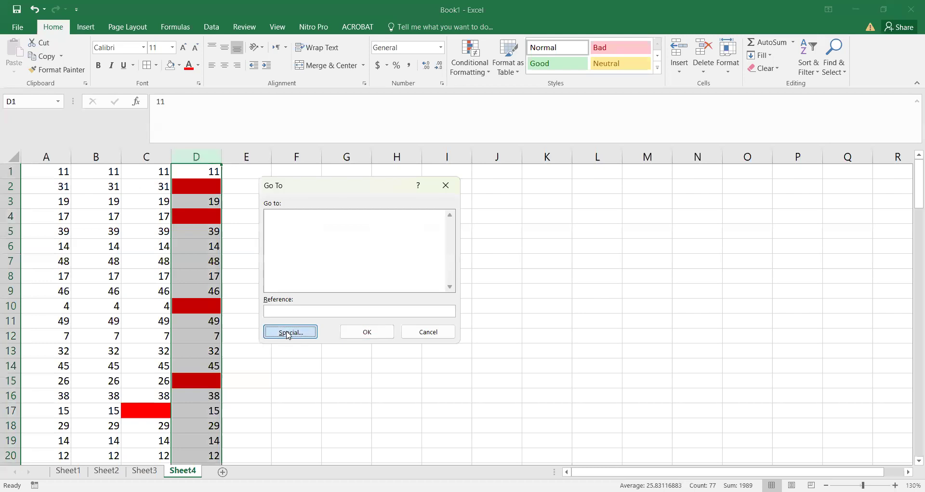
{"action": "left_click", "coordinate": [343, 346]}
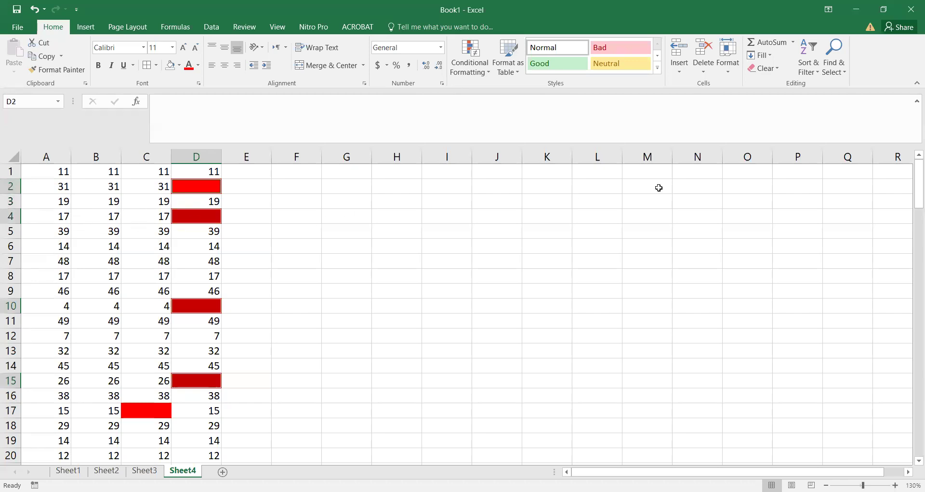
{"action": "left_click", "coordinate": [705, 71]}
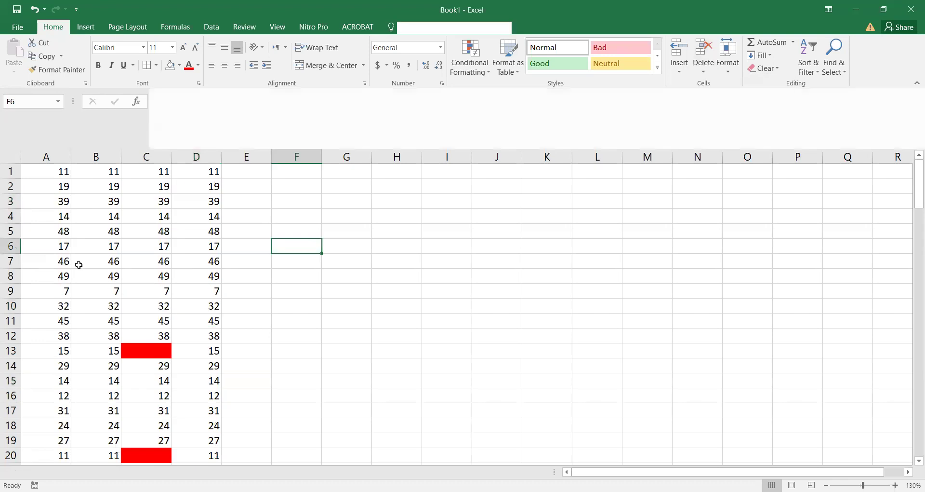
Compare the blank cells C13 and C20 with the values beside them in columns A and B
{"action": "left_click", "coordinate": [127, 350]}
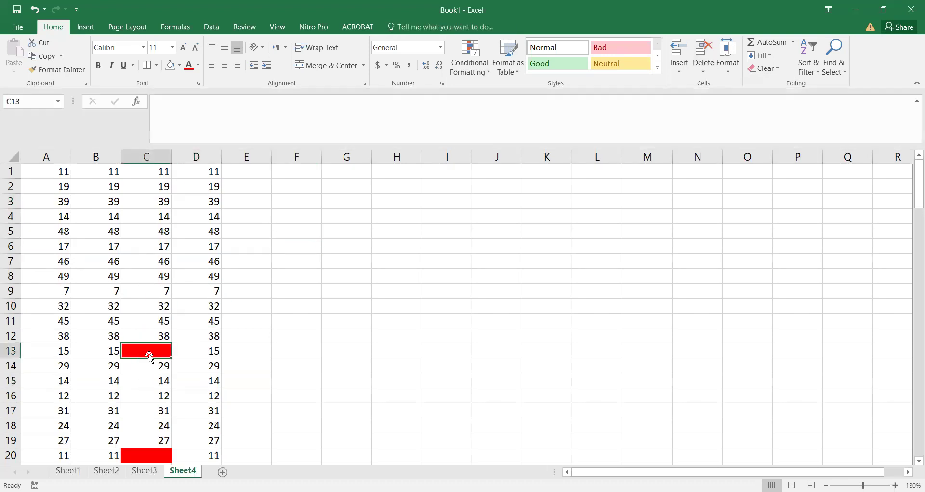
{"action": "left_click", "coordinate": [66, 351]}
{"action": "left_click", "coordinate": [93, 359]}
{"action": "left_click", "coordinate": [102, 352]}
{"action": "left_click", "coordinate": [114, 452]}
Select the blank cells of column C with Go To Special and delete only those cells, shifting the cells up
{"action": "left_click", "coordinate": [145, 156]}
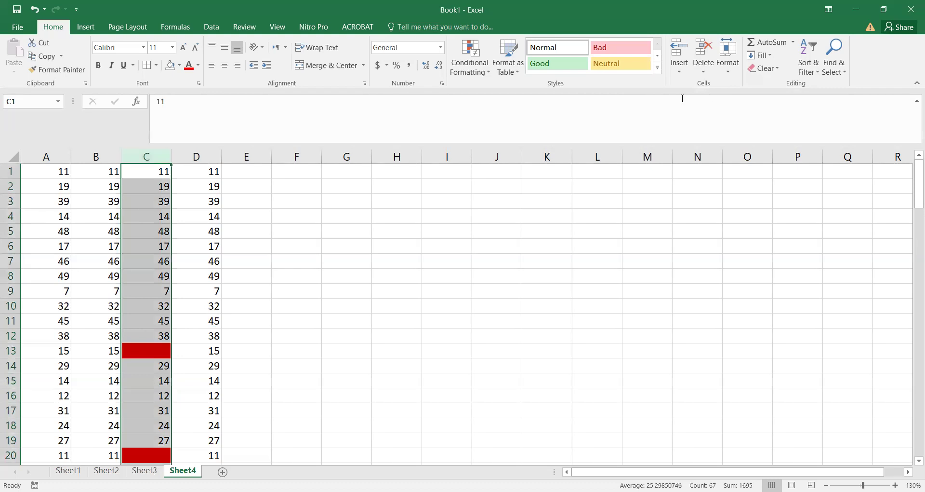
{"action": "key", "text": "ctrl+g"}
{"action": "left_click", "coordinate": [304, 333]}
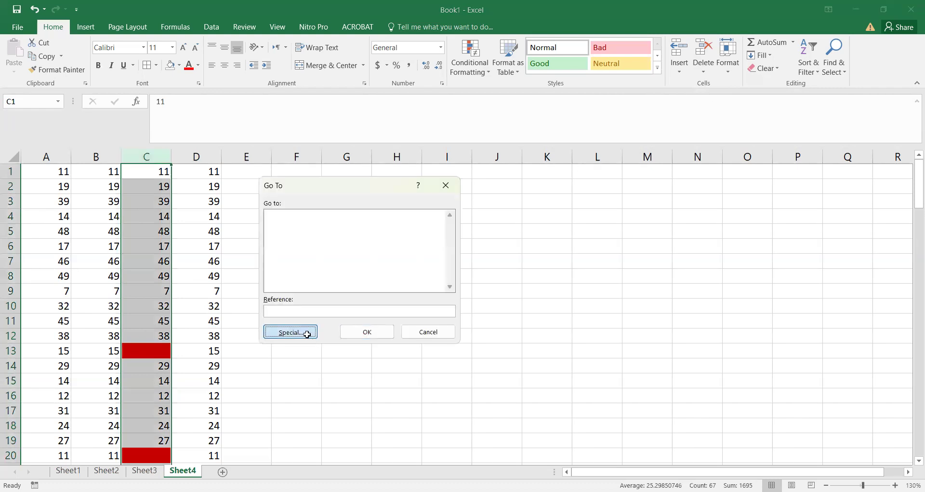
{"action": "left_click", "coordinate": [299, 281]}
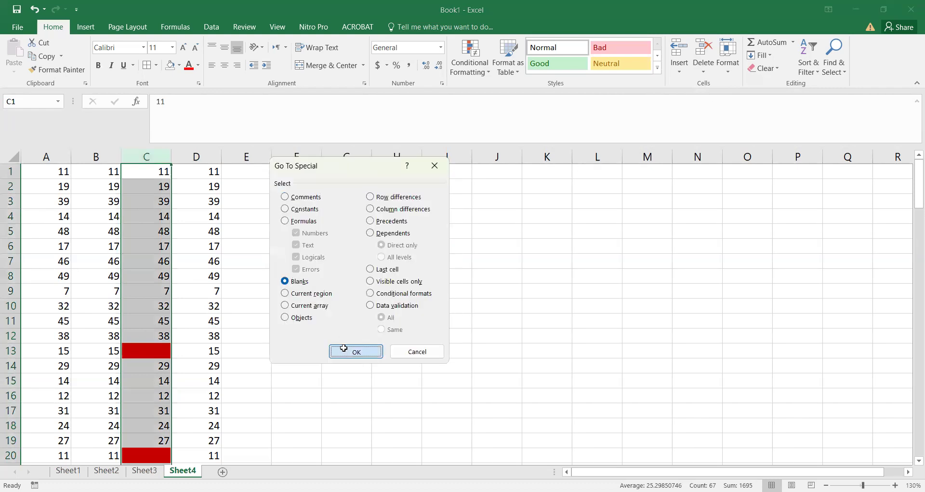
{"action": "left_click", "coordinate": [355, 351]}
{"action": "left_click", "coordinate": [705, 73]}
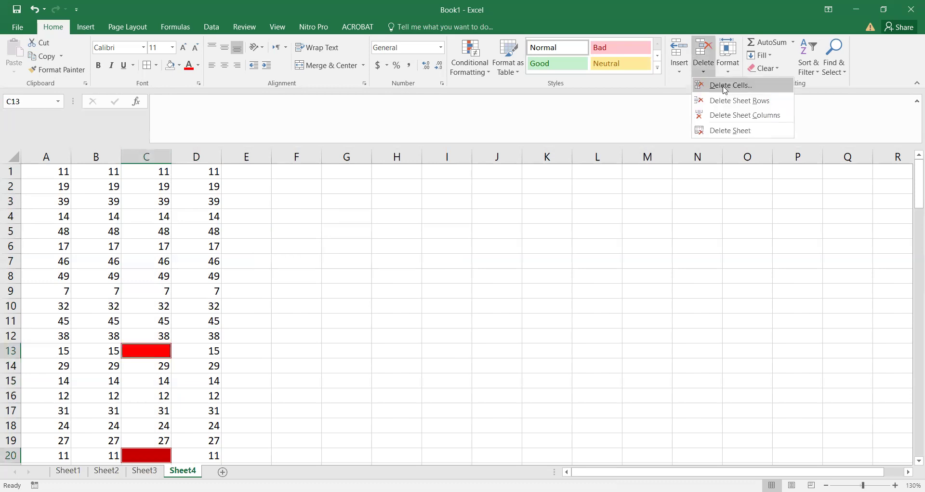
{"action": "left_click", "coordinate": [725, 90]}
{"action": "left_click_drag", "start_coordinate": [346, 221], "coordinate": [381, 208]}
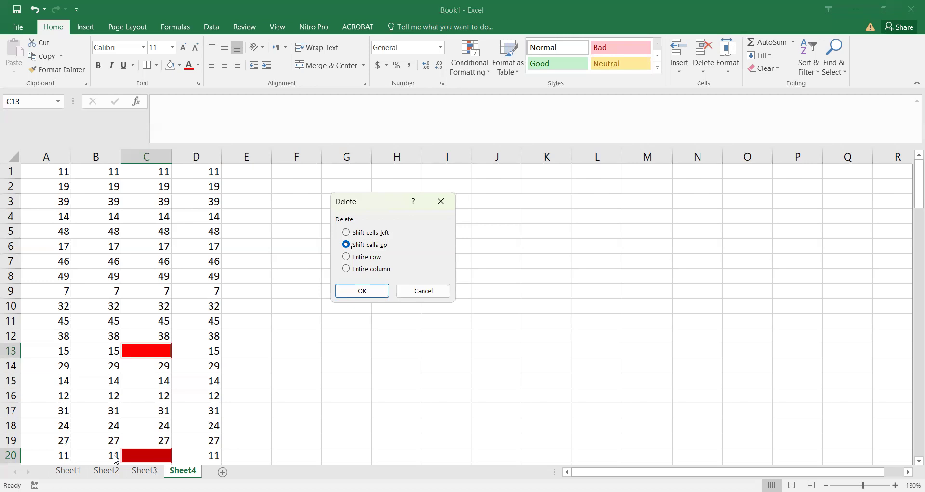
{"action": "left_click", "coordinate": [362, 291]}
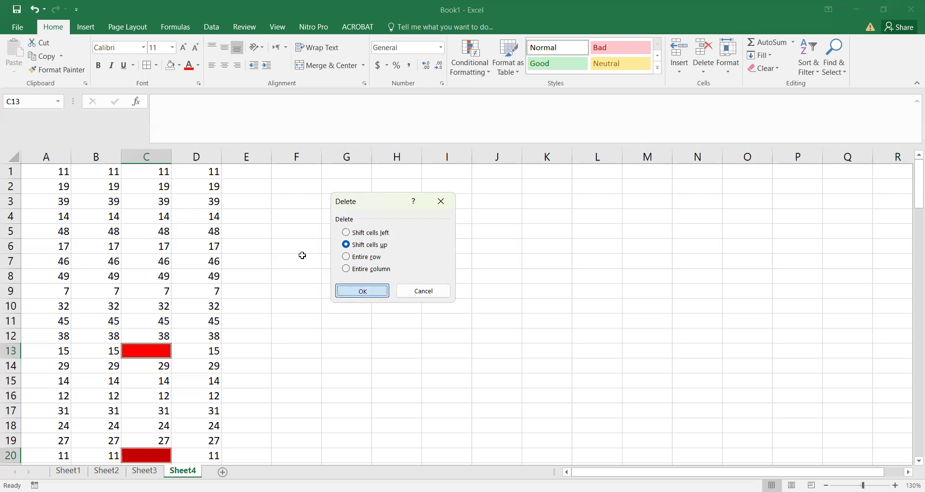
Compare column C with columns A, B and D from row 13 down, and examine cells C68:C77 at the end of the list
{"action": "left_click", "coordinate": [111, 354]}
{"action": "left_click", "coordinate": [61, 353]}
{"action": "left_click", "coordinate": [92, 349]}
{"action": "left_click", "coordinate": [113, 449]}
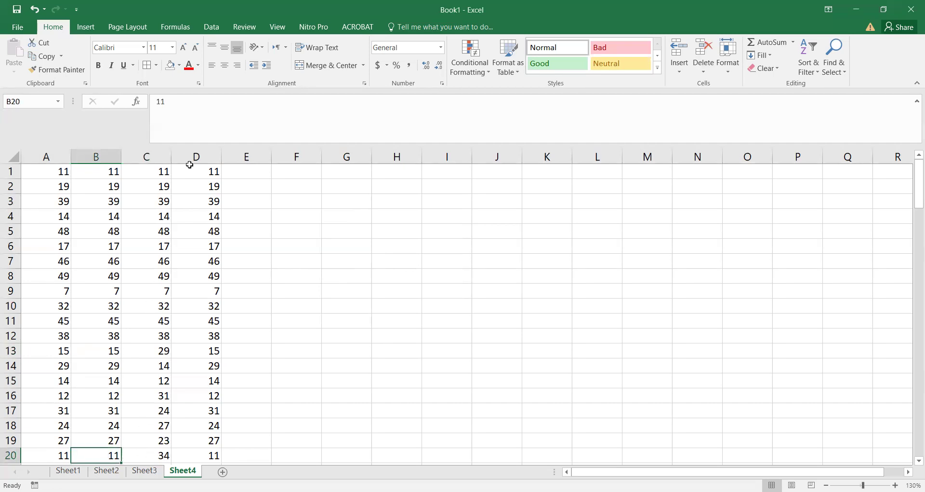
{"action": "left_click", "coordinate": [160, 159]}
{"action": "scroll", "coordinate": [155, 251], "scroll_direction": "down", "scroll_amount": 18}
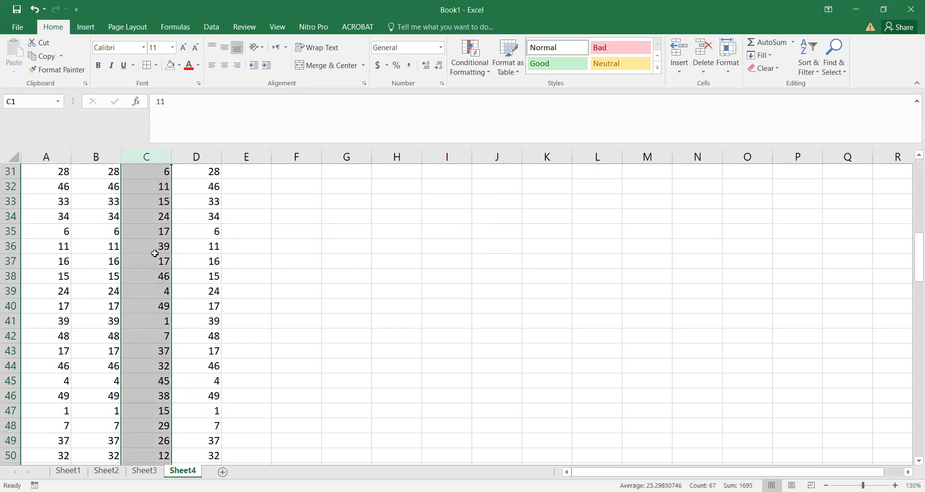
{"action": "scroll", "coordinate": [152, 280], "scroll_direction": "down", "scroll_amount": 2}
{"action": "left_click_drag", "start_coordinate": [149, 276], "coordinate": [149, 402]}
{"action": "left_click_drag", "start_coordinate": [149, 273], "coordinate": [149, 411]}
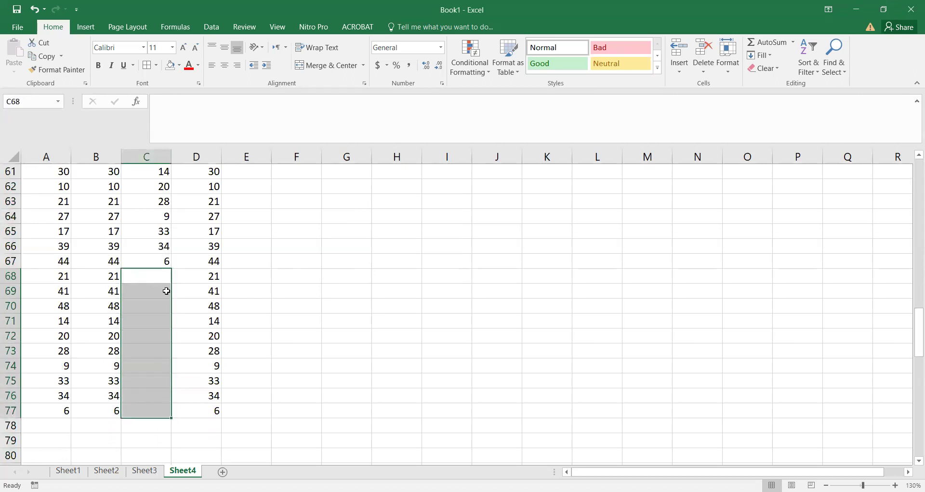
{"action": "left_click", "coordinate": [167, 187]}
{"action": "left_click_drag", "start_coordinate": [155, 275], "coordinate": [152, 416]}
{"action": "left_click", "coordinate": [271, 261]}
{"action": "scroll", "coordinate": [270, 261], "scroll_direction": "up", "scroll_amount": 20}
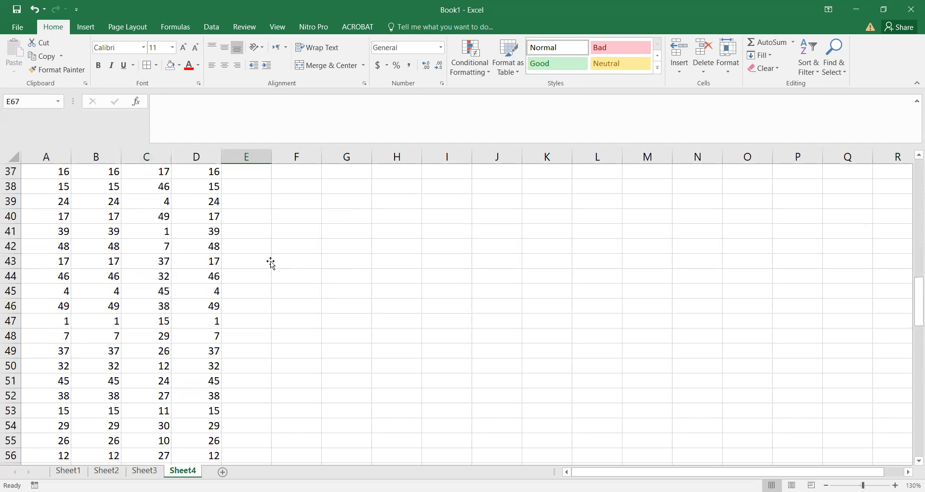